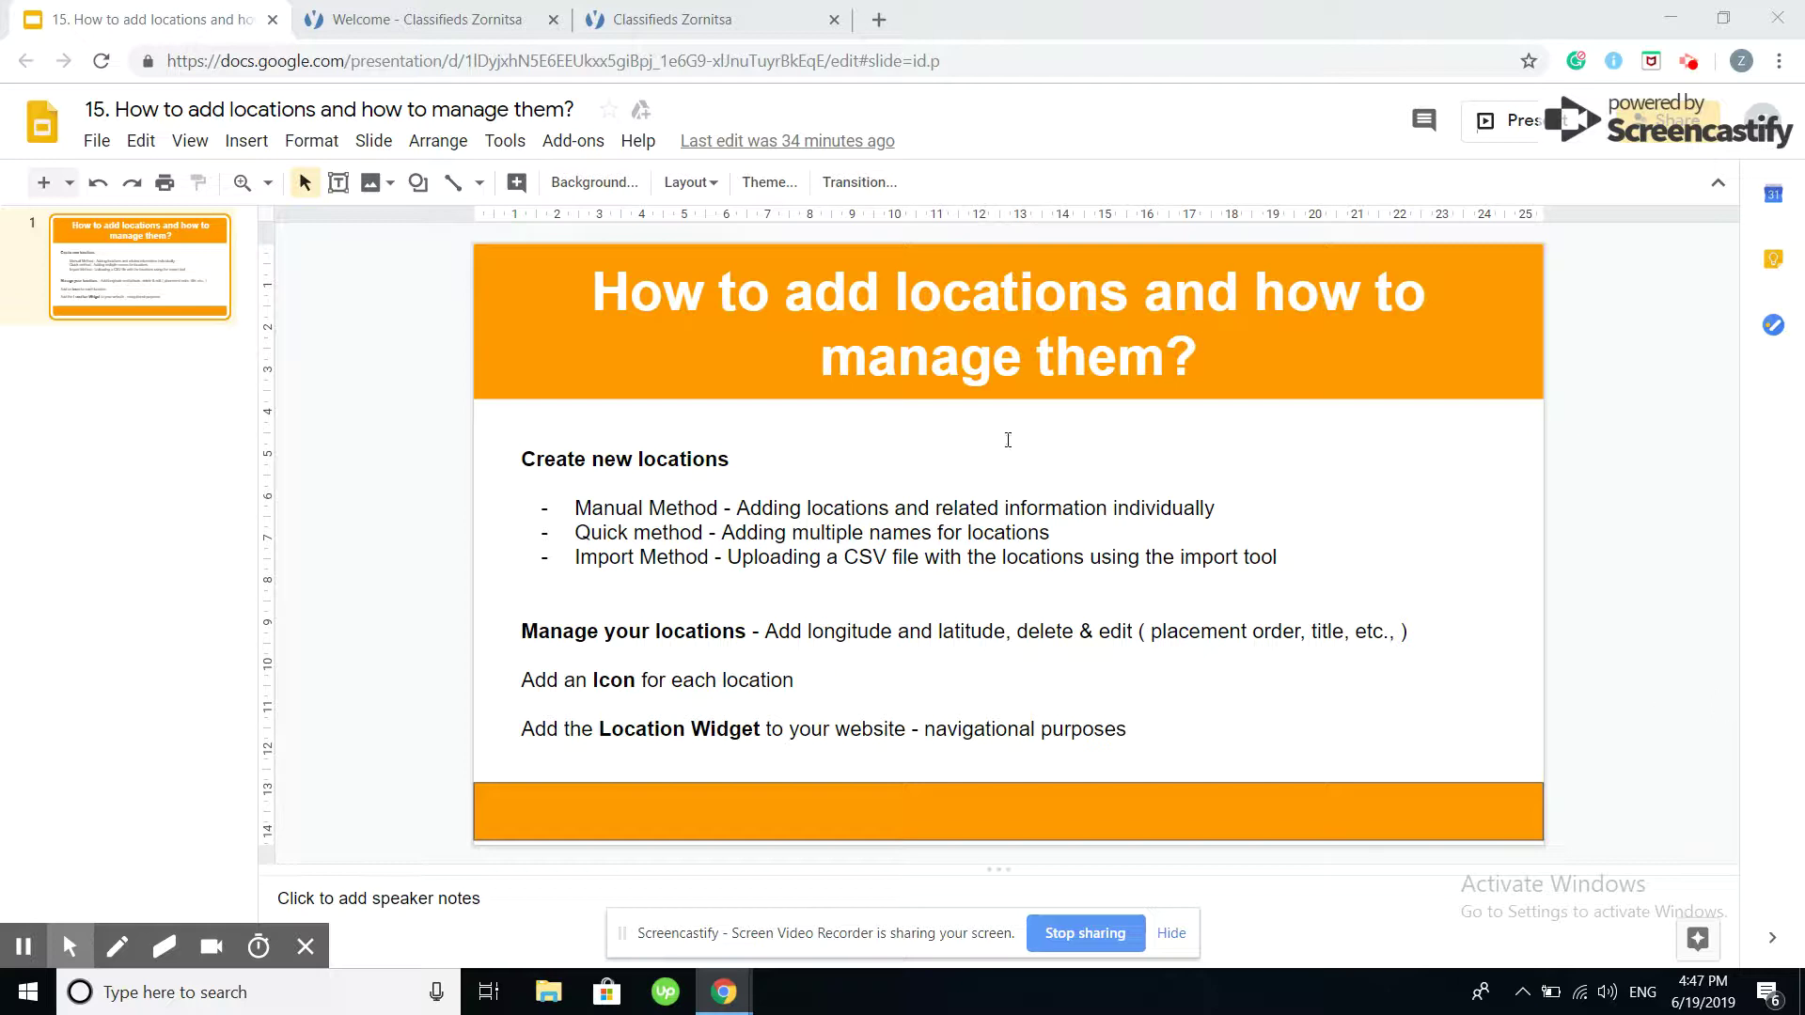
Step: Open the Classifieds > Locations page in the Welcome admin panel
{"action": "left_click", "coordinate": [404, 19]}
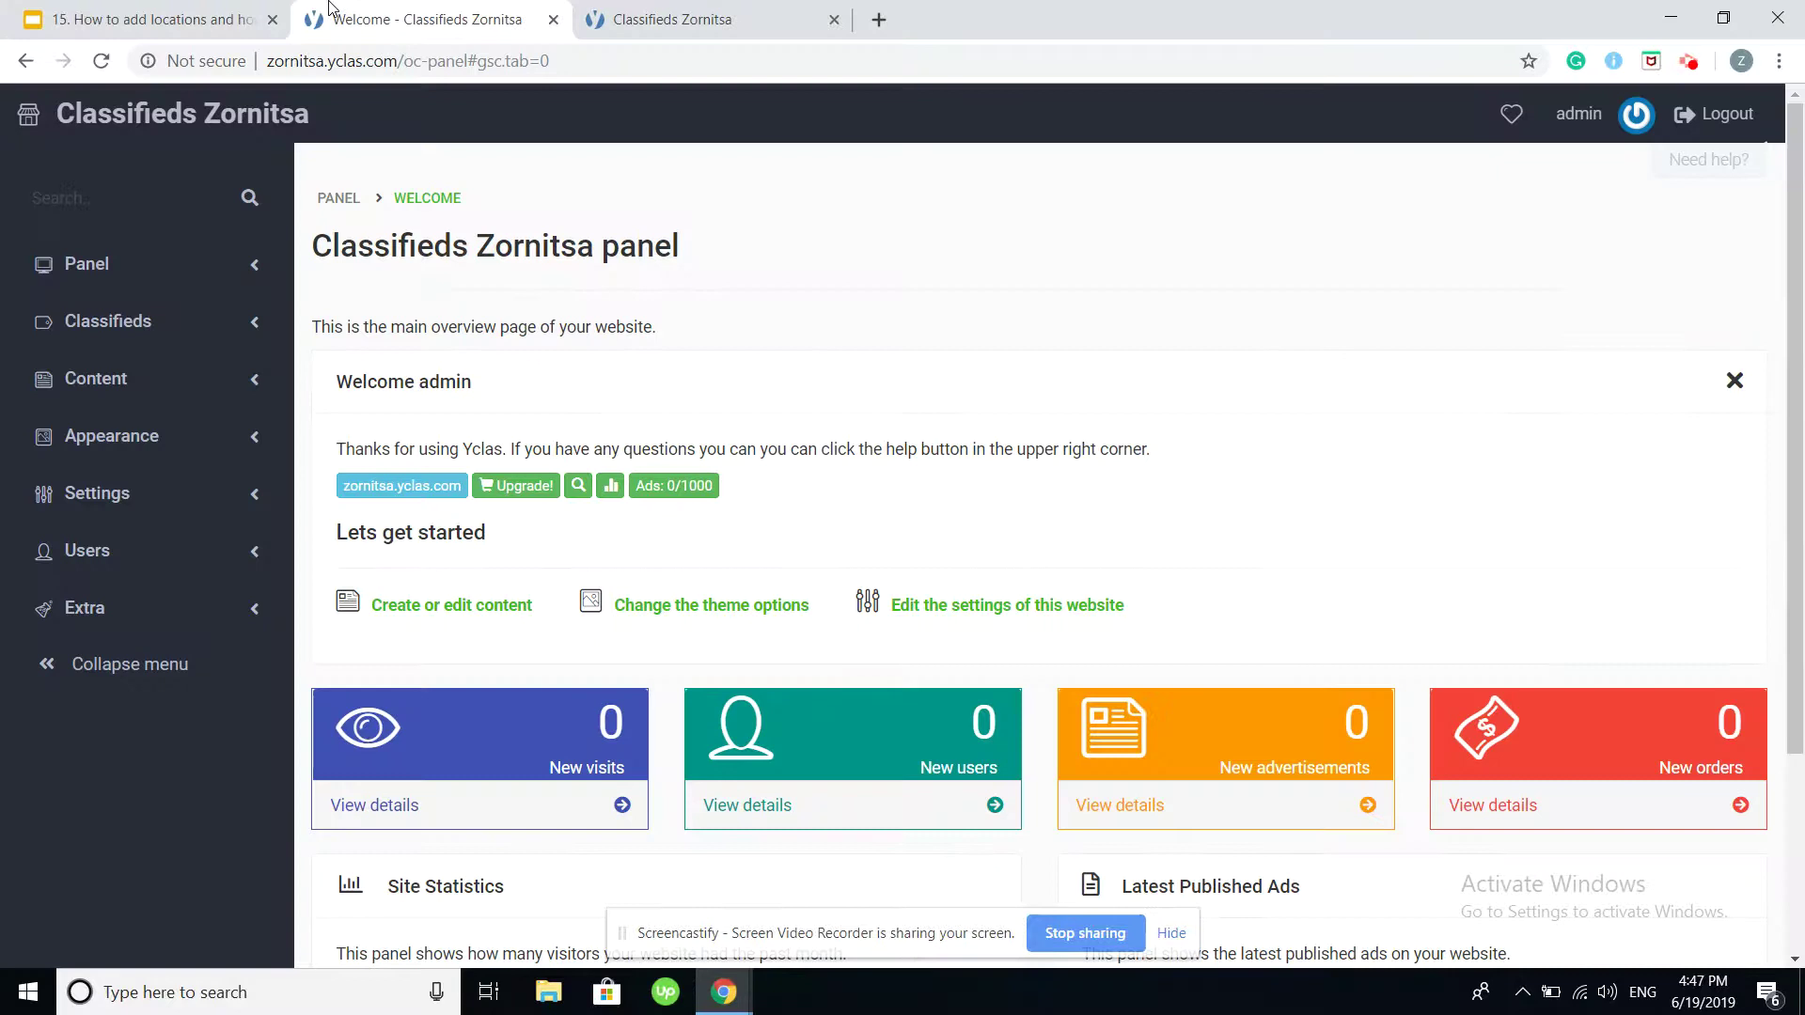
{"action": "left_click", "coordinate": [116, 348]}
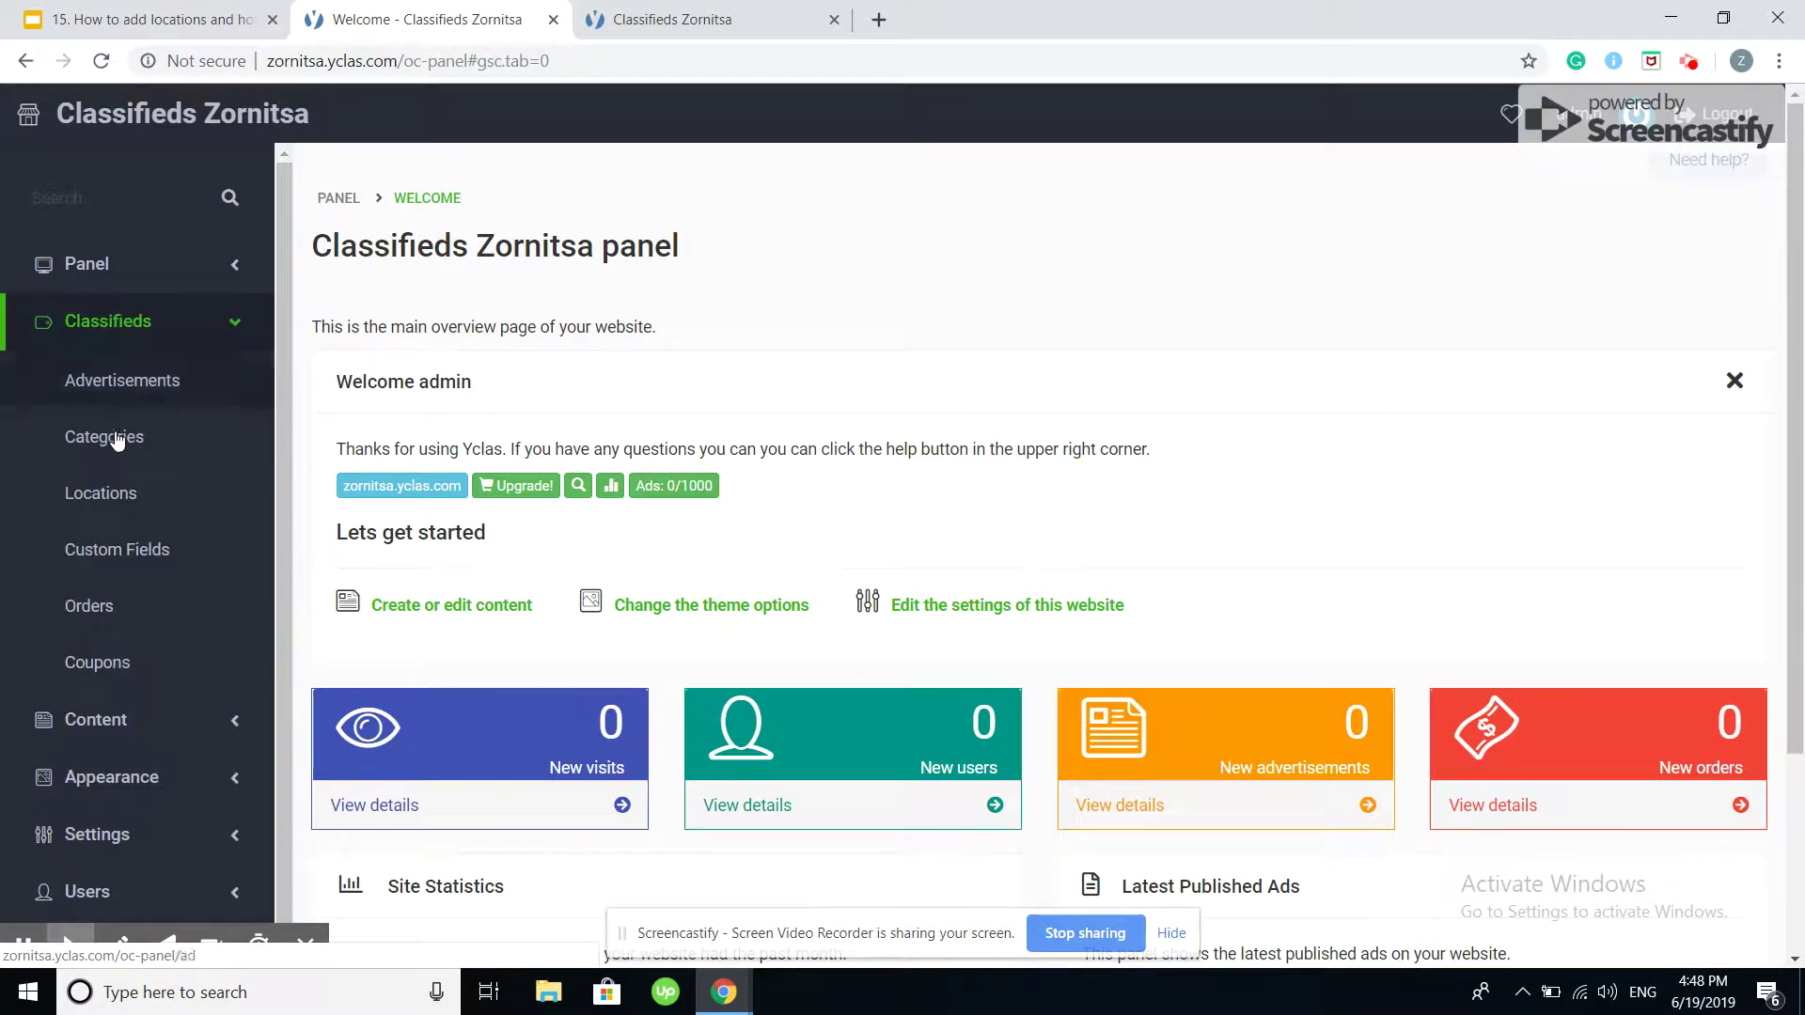
{"action": "left_click", "coordinate": [111, 499]}
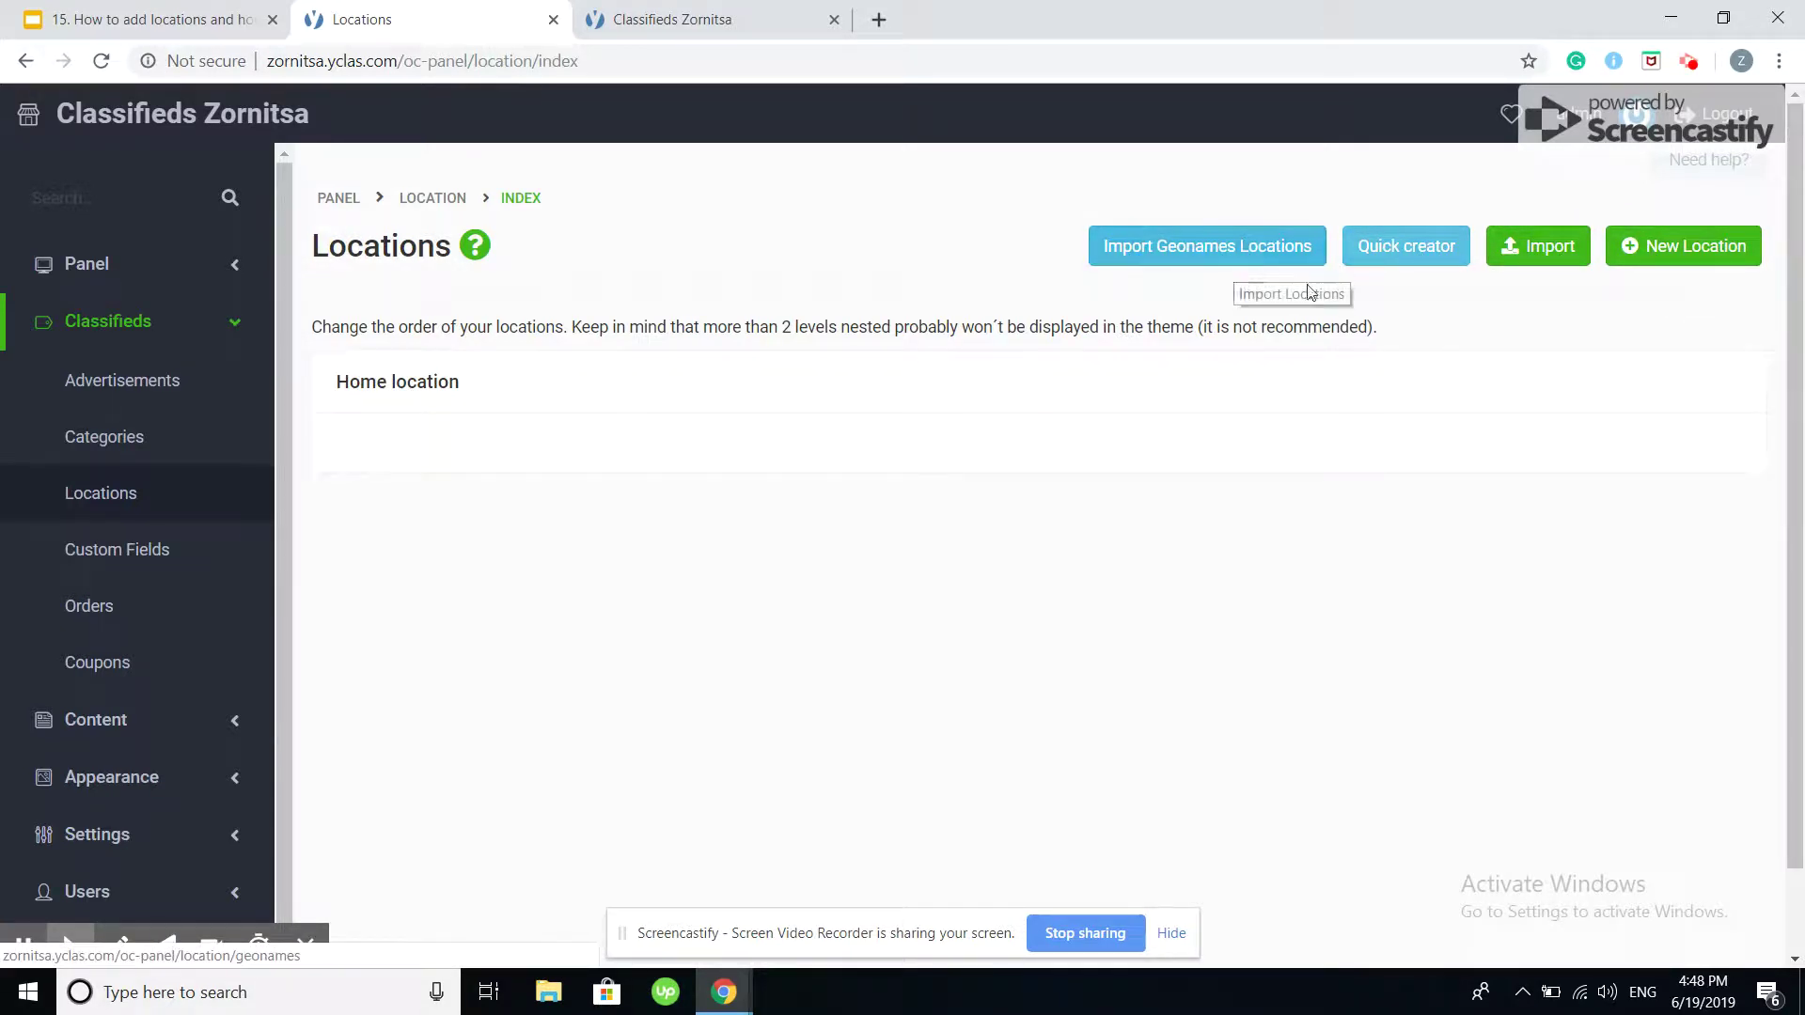
Step: Create a new location named New York under Home location and save it
{"action": "left_click", "coordinate": [1662, 252]}
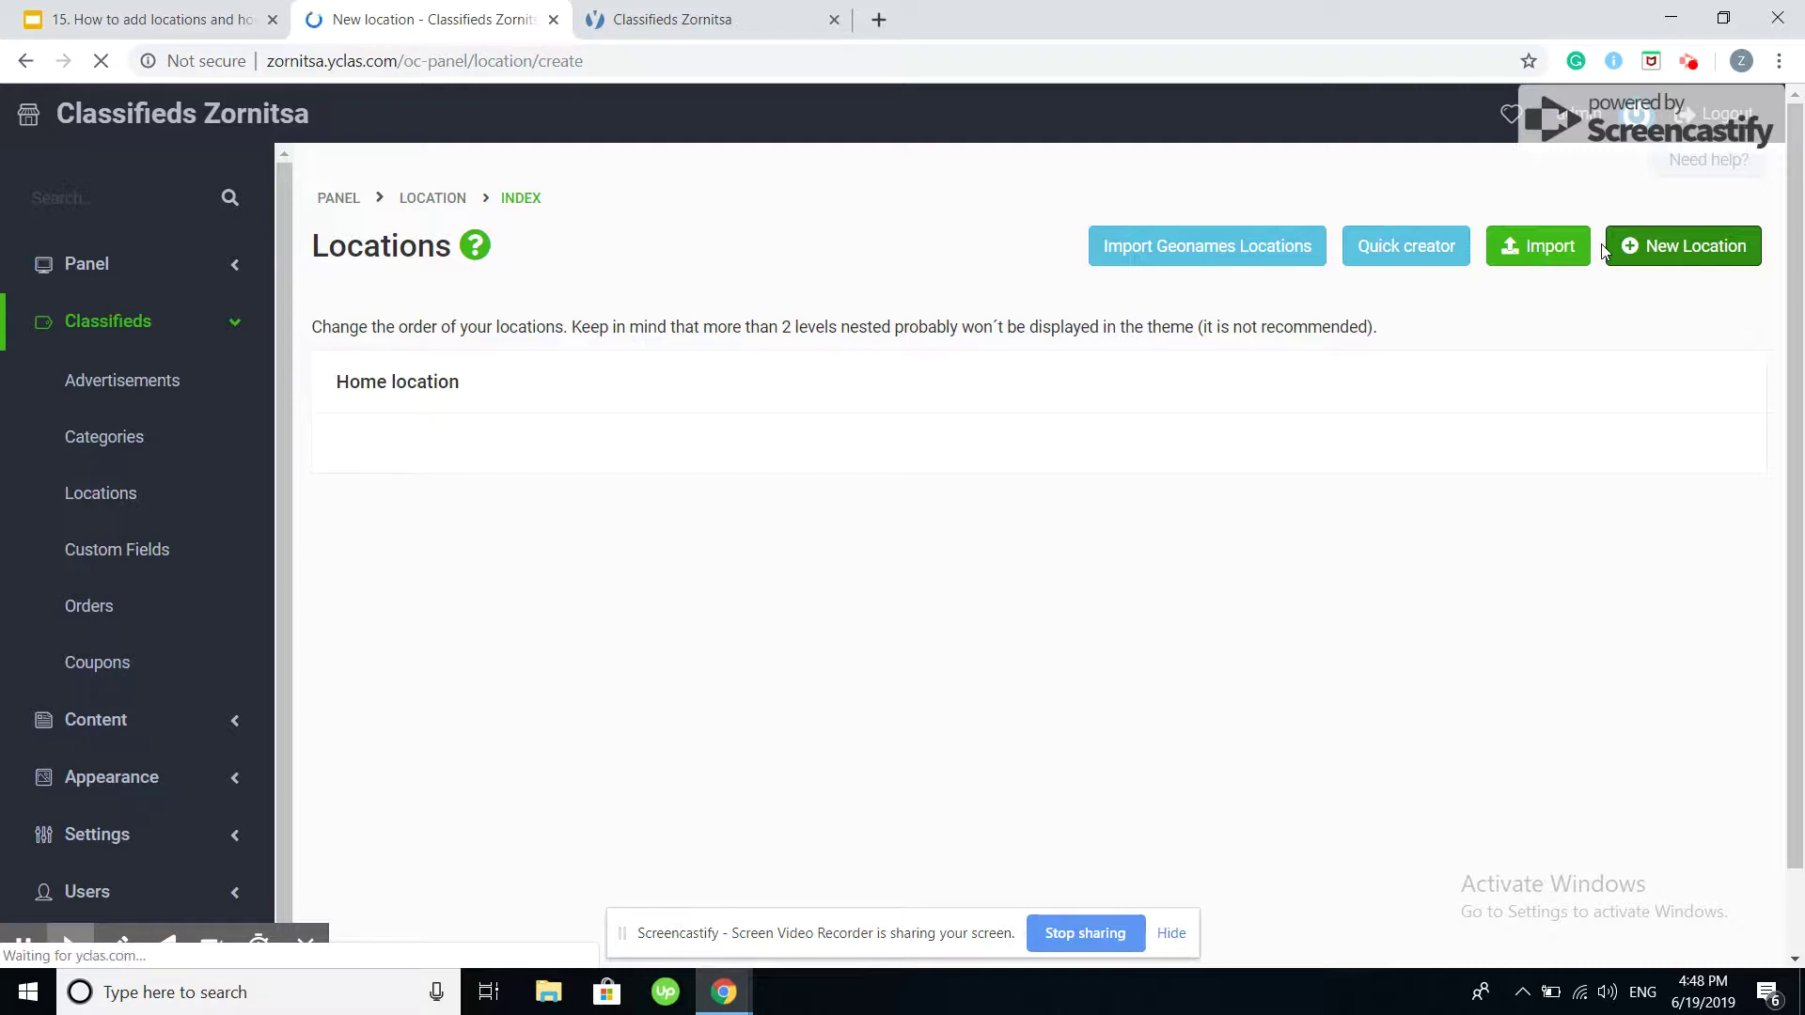
{"action": "left_click", "coordinate": [358, 452]}
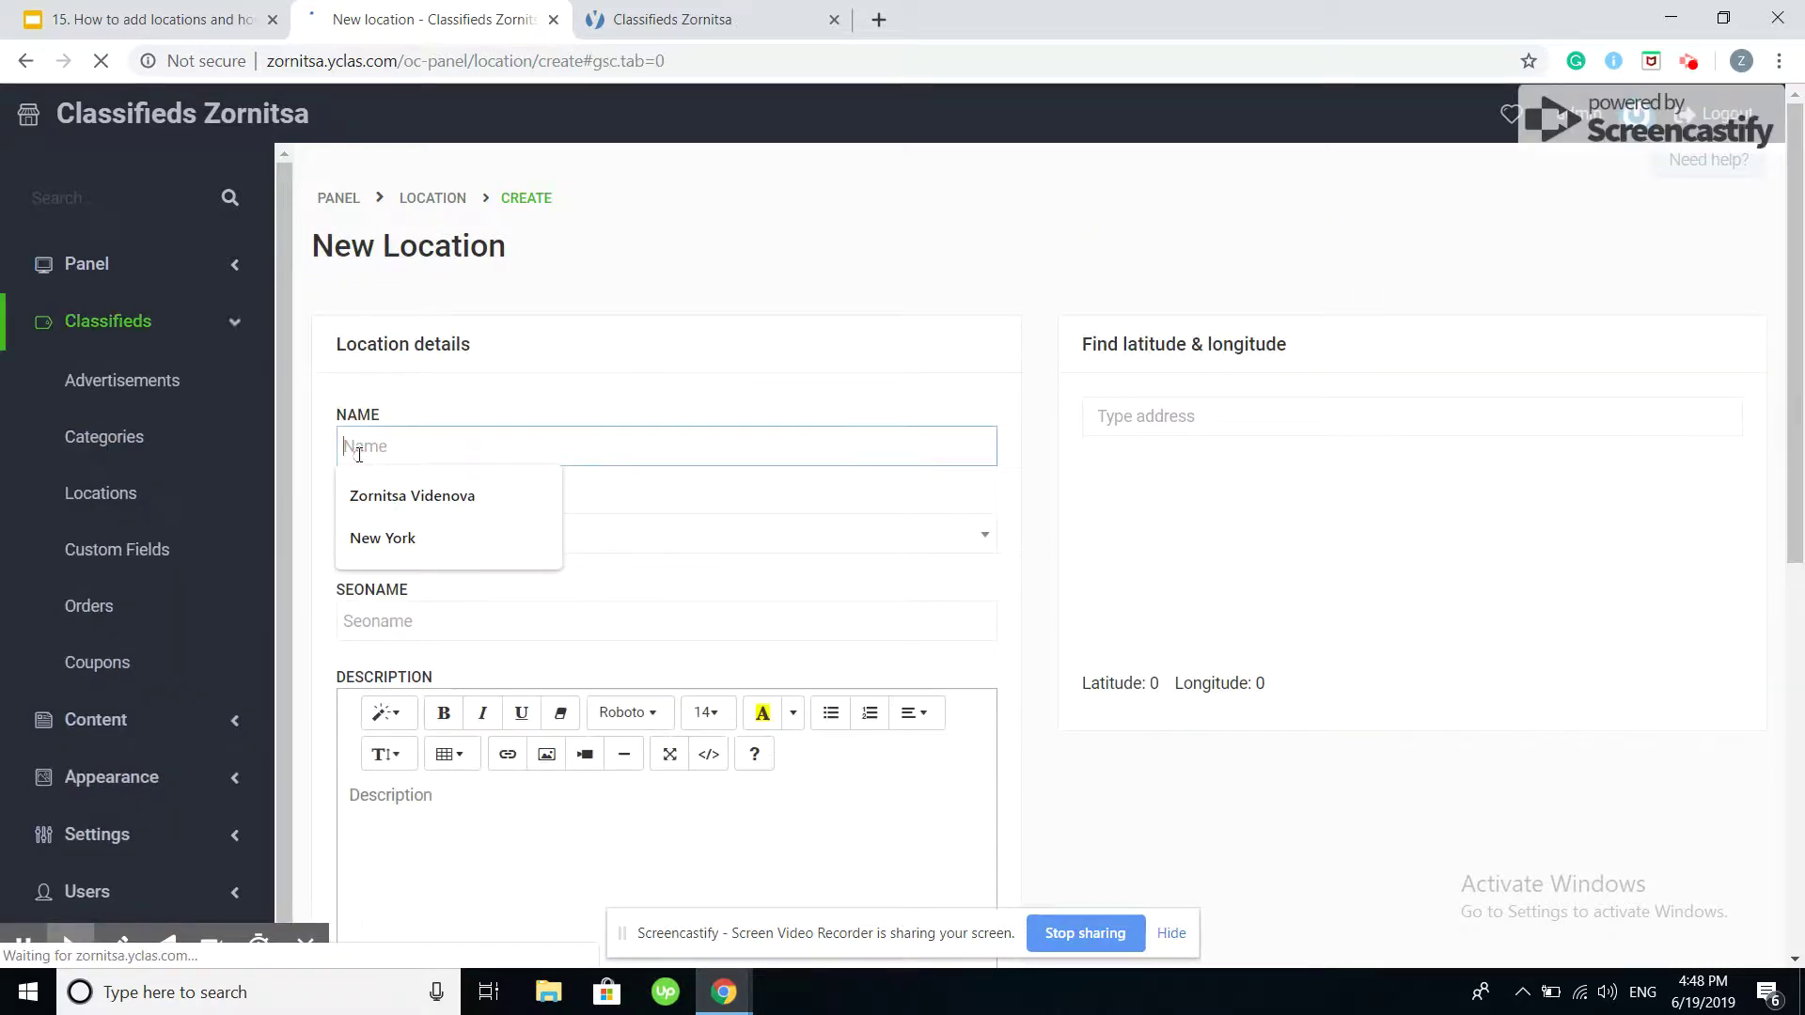
{"action": "left_click", "coordinate": [381, 538]}
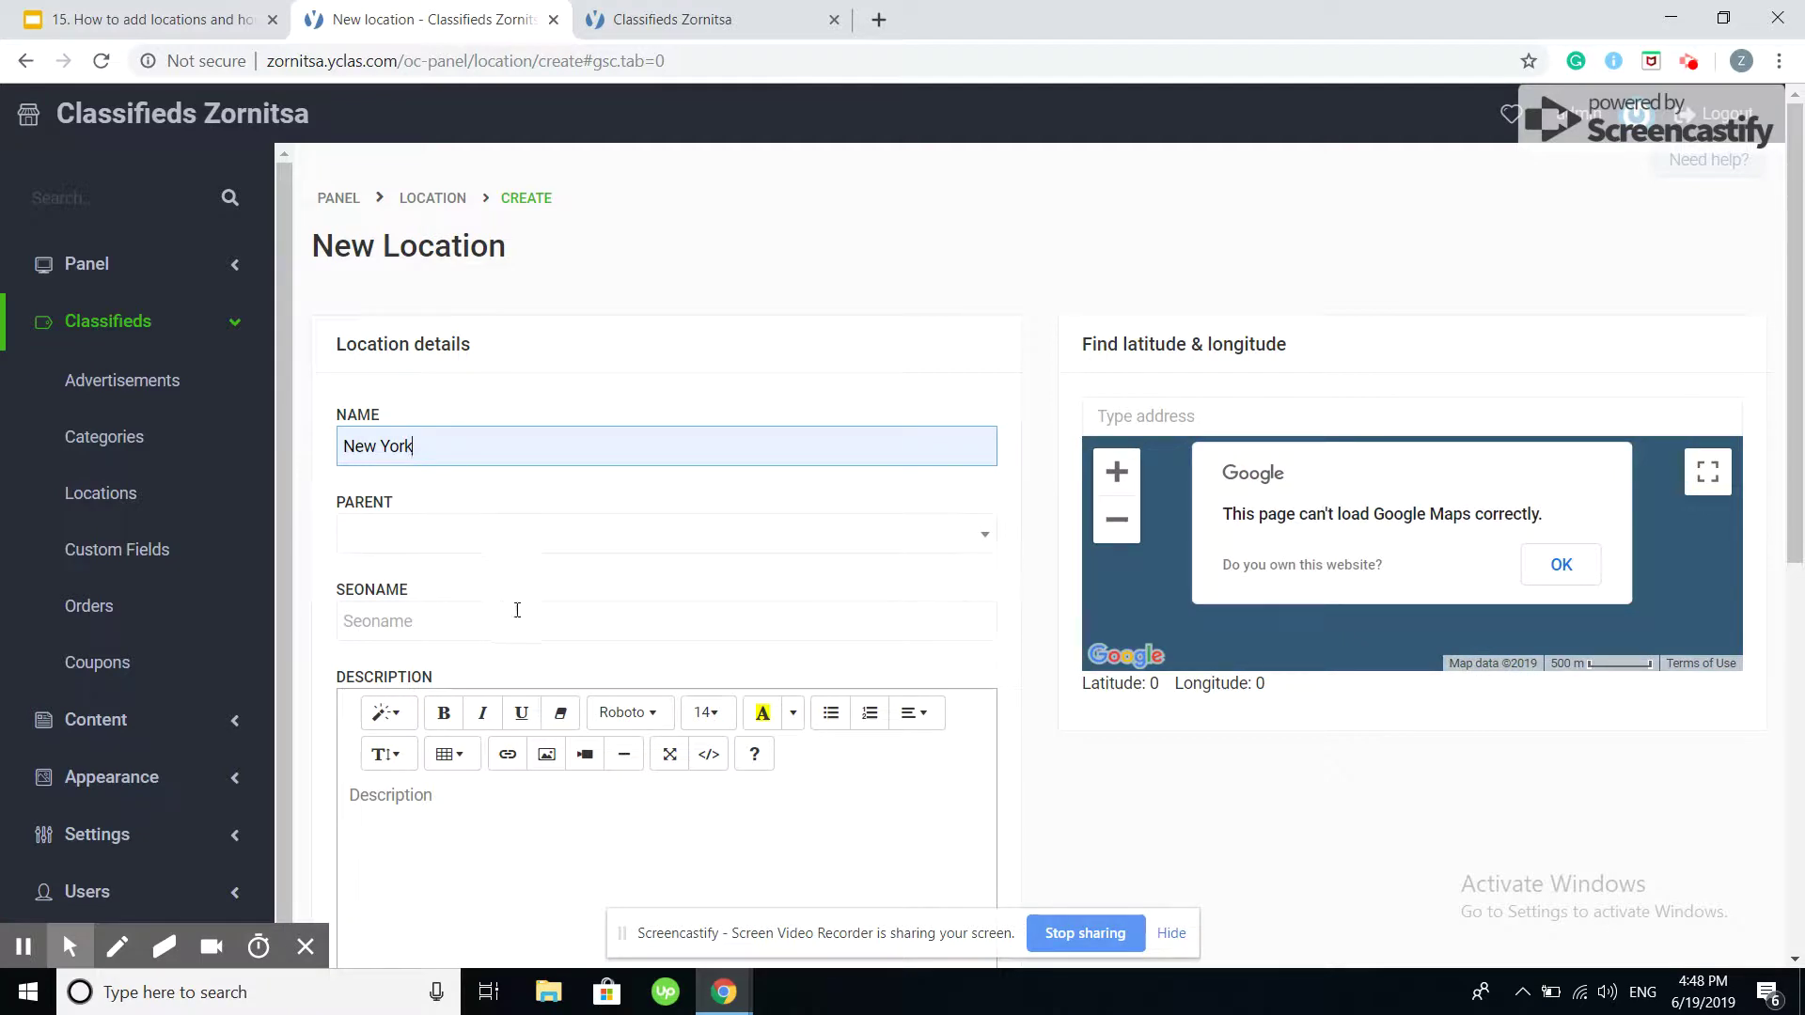
{"action": "scroll", "coordinate": [749, 544], "scroll_direction": "down", "scroll_amount": 1}
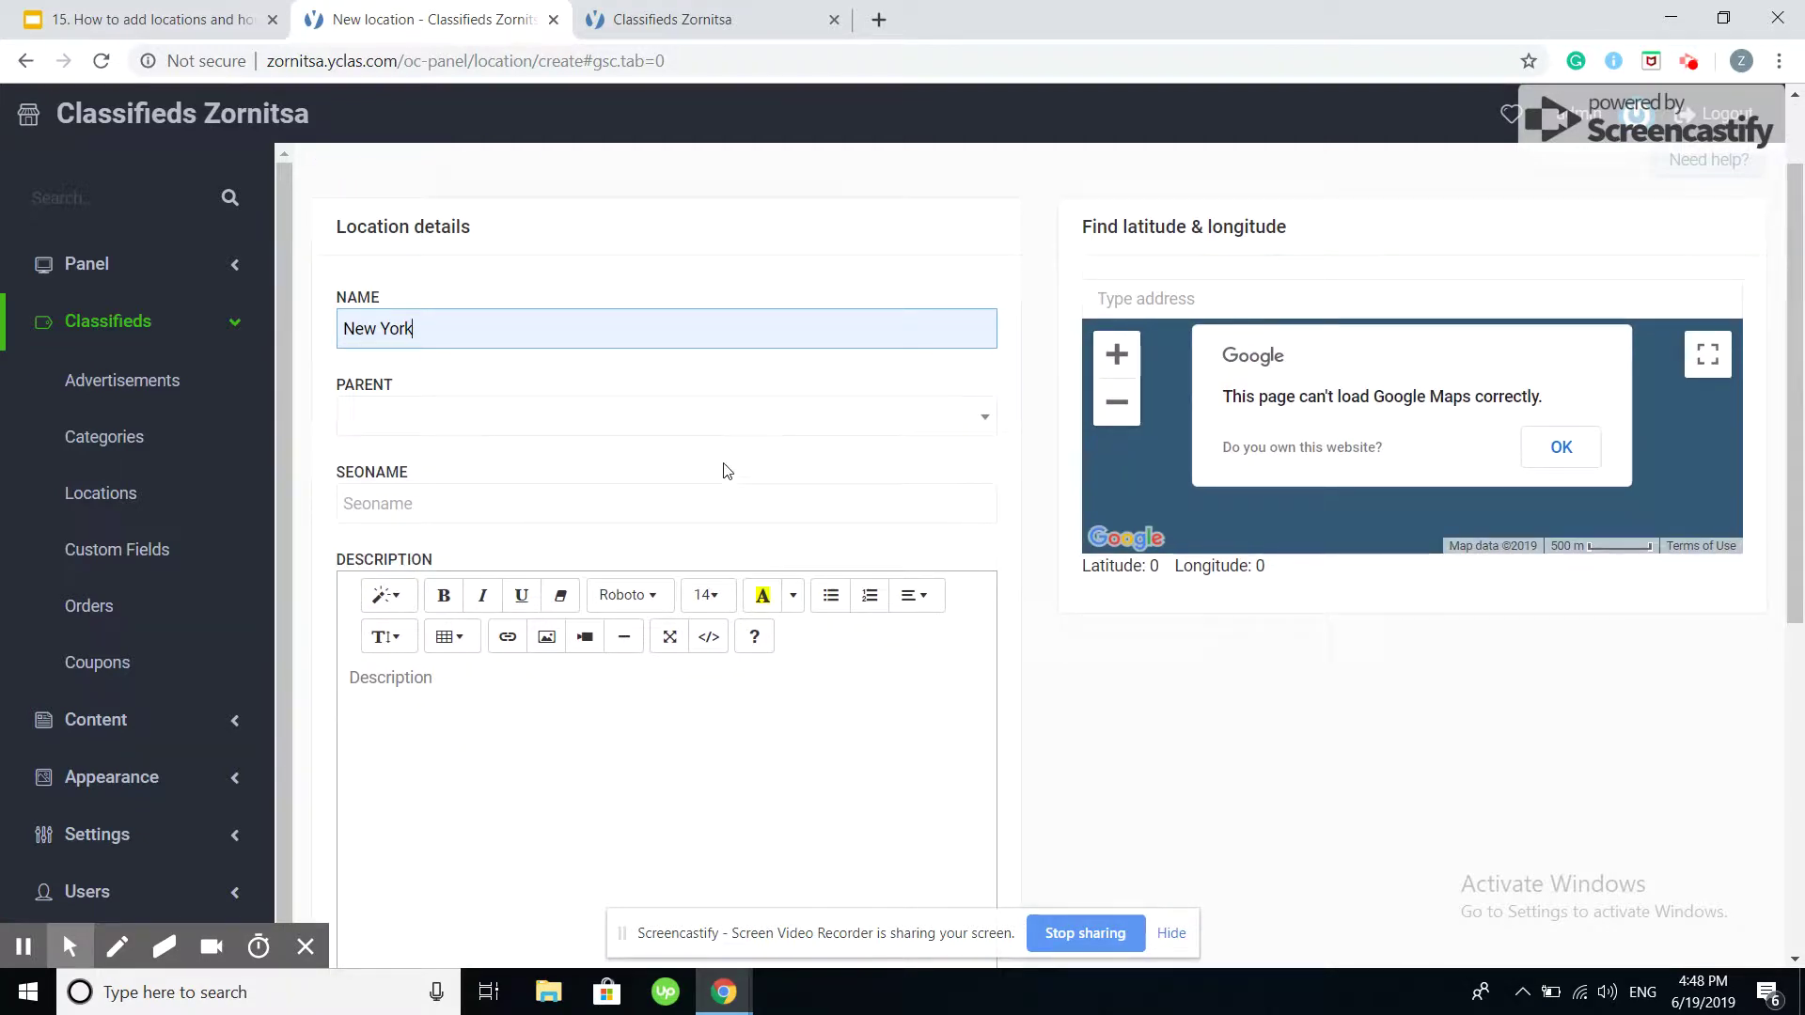
{"action": "scroll", "coordinate": [727, 470], "scroll_direction": "down", "scroll_amount": 2}
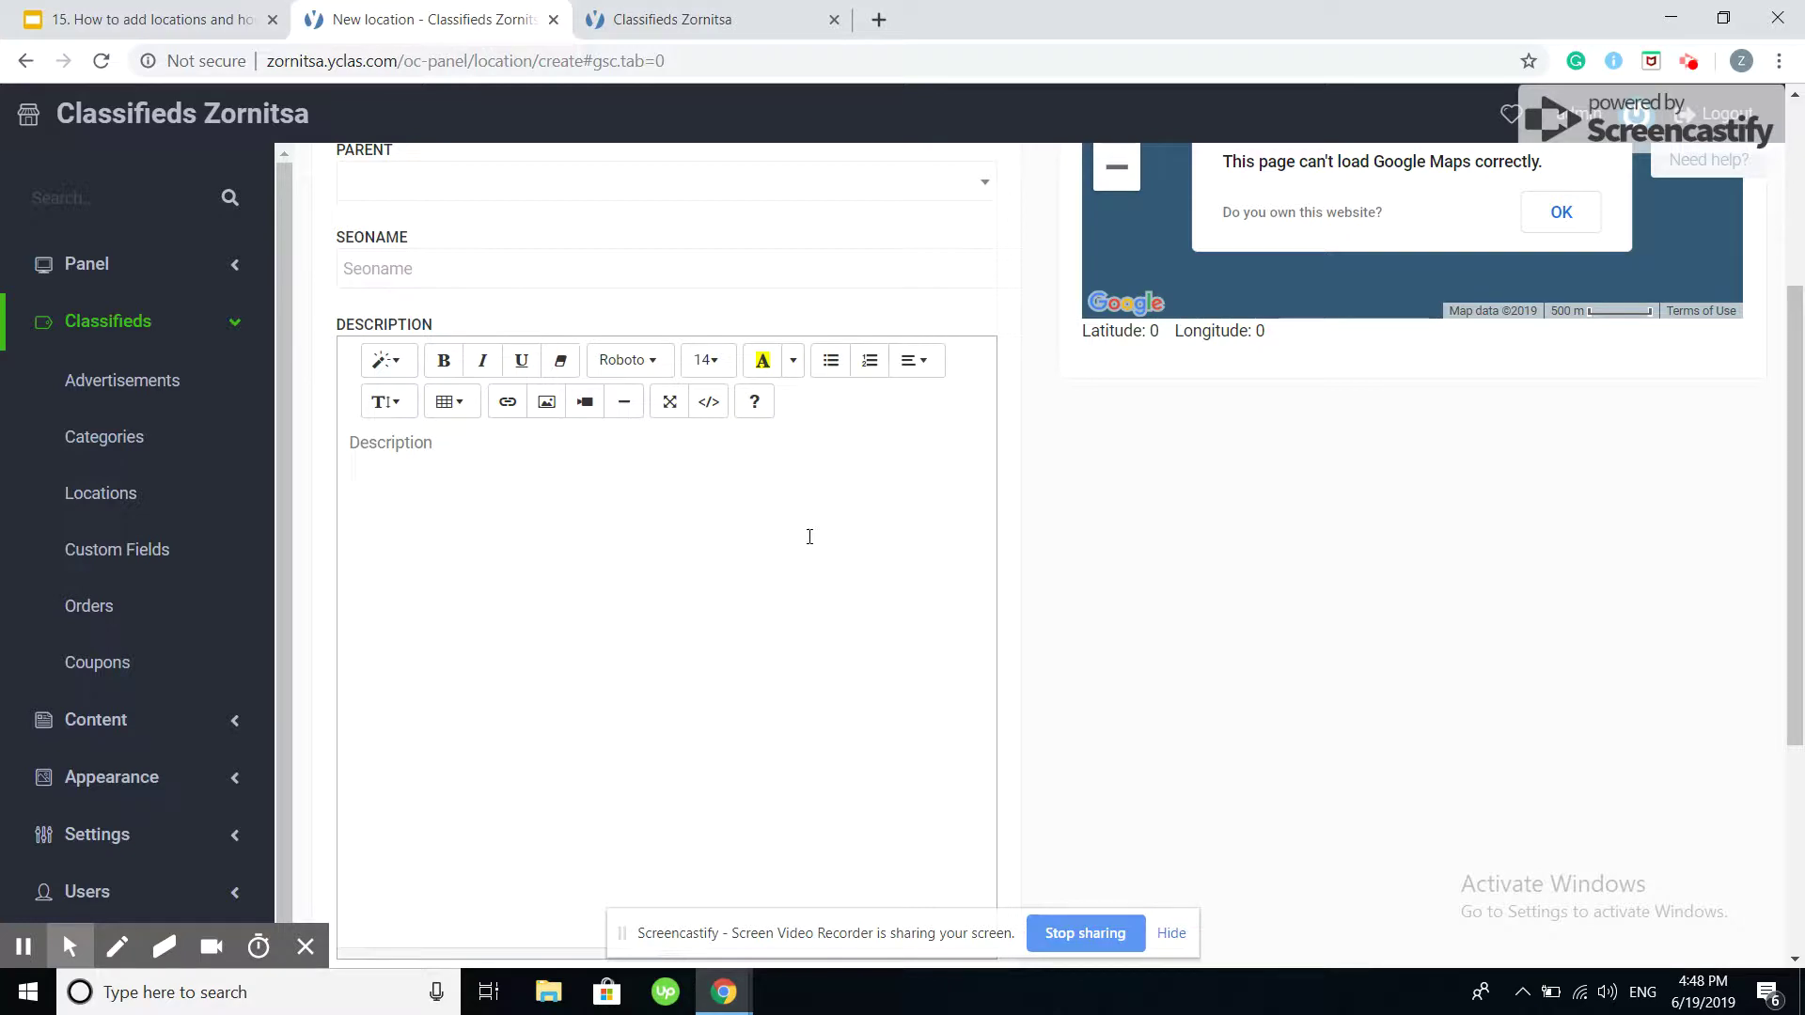
{"action": "scroll", "coordinate": [752, 526], "scroll_direction": "up", "scroll_amount": 3}
{"action": "scroll", "coordinate": [846, 500], "scroll_direction": "down", "scroll_amount": 2}
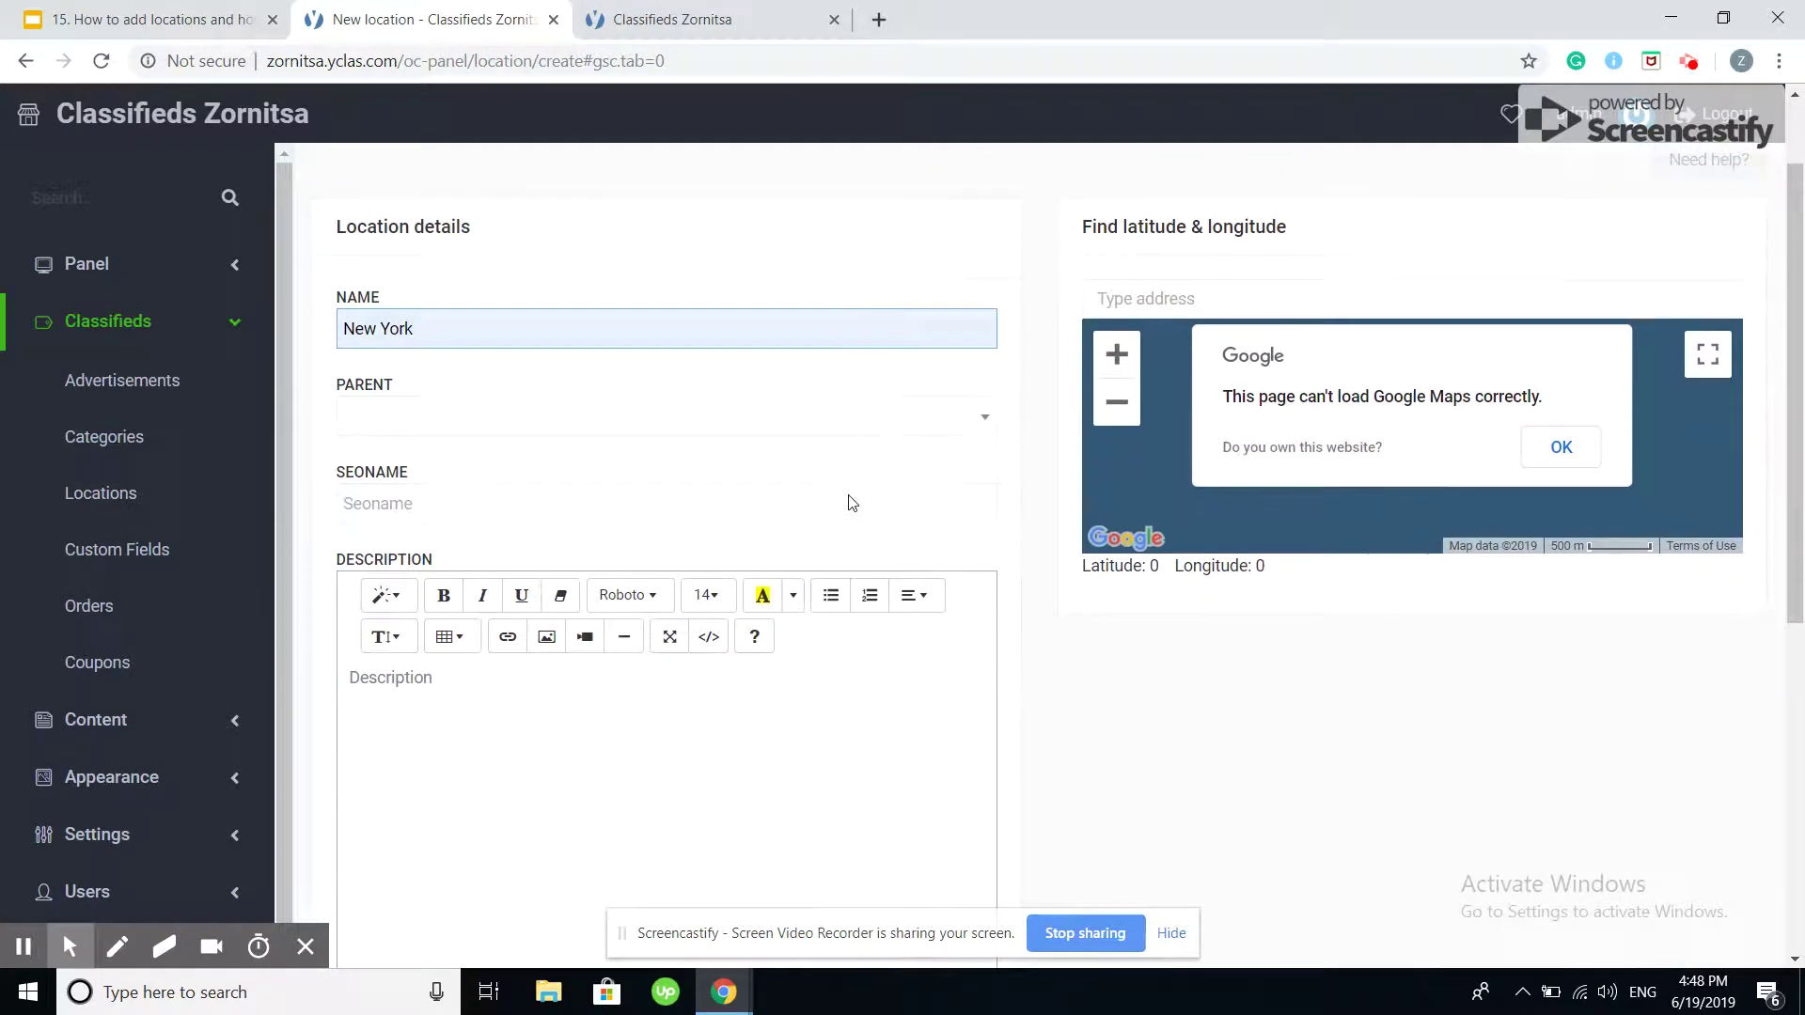
{"action": "scroll", "coordinate": [848, 501], "scroll_direction": "down", "scroll_amount": 4}
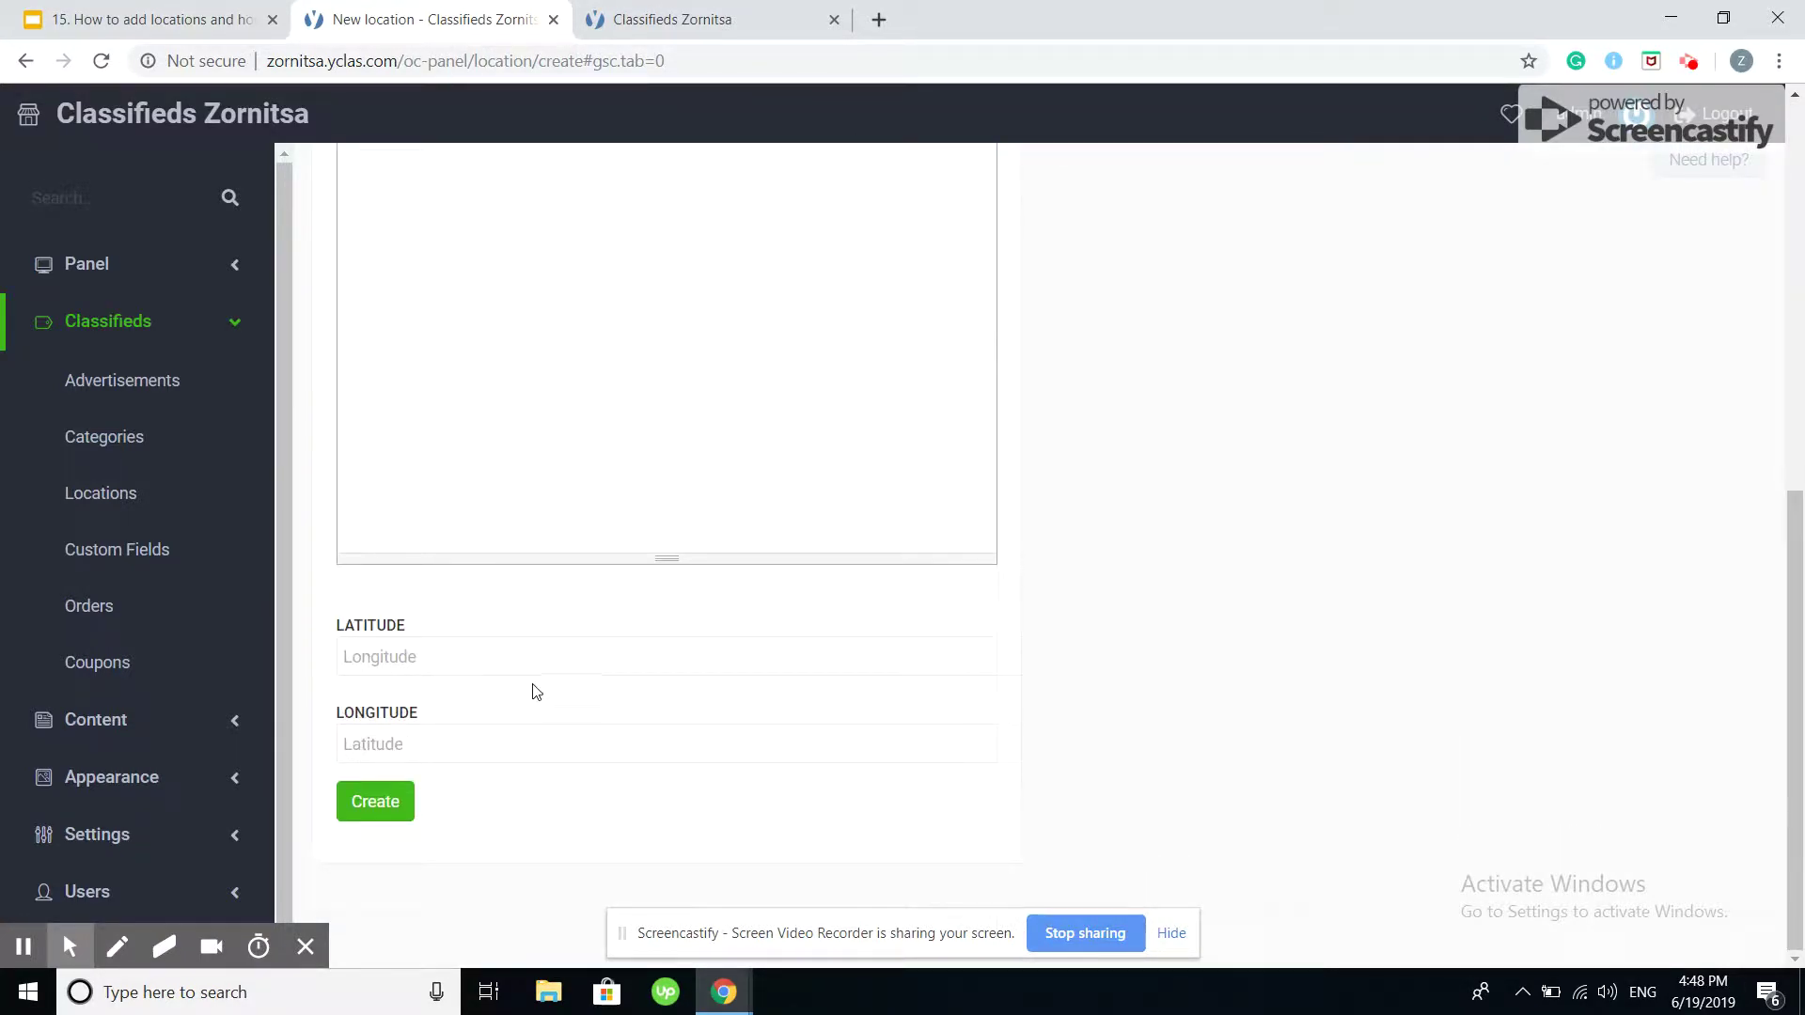
{"action": "left_click", "coordinate": [395, 813]}
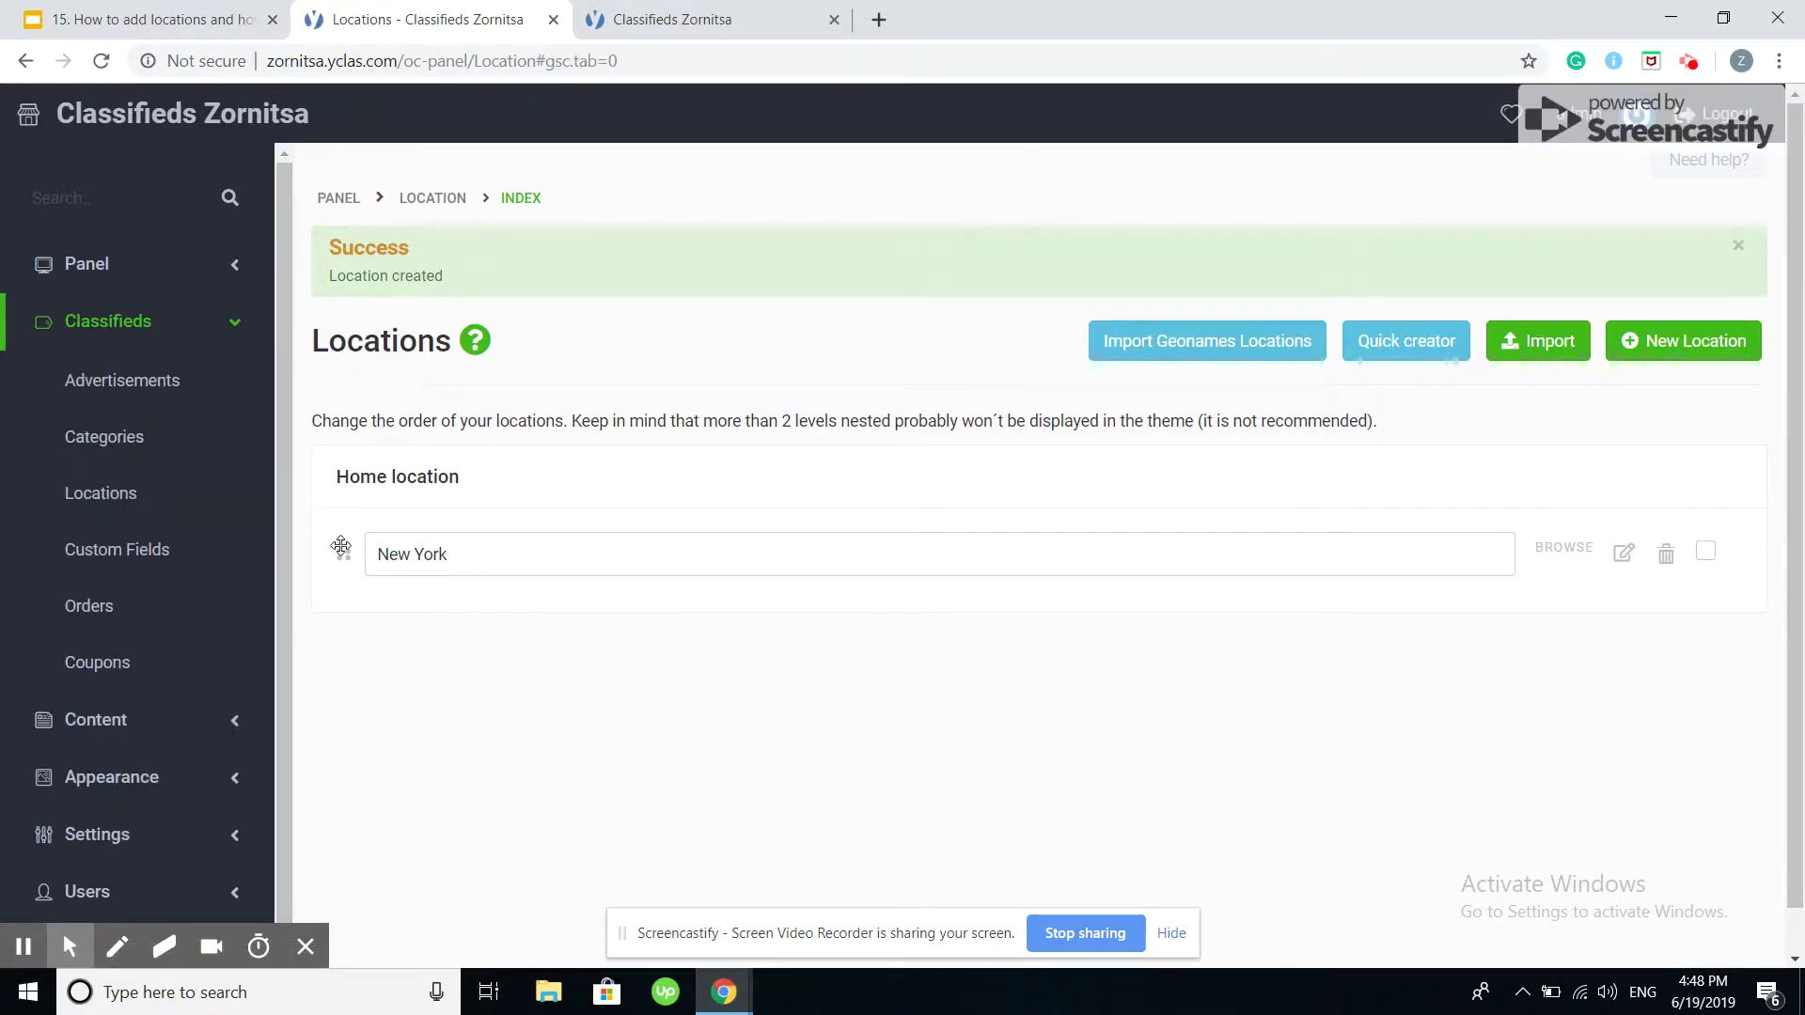
{"action": "scroll", "coordinate": [688, 691], "scroll_direction": "down", "scroll_amount": 1}
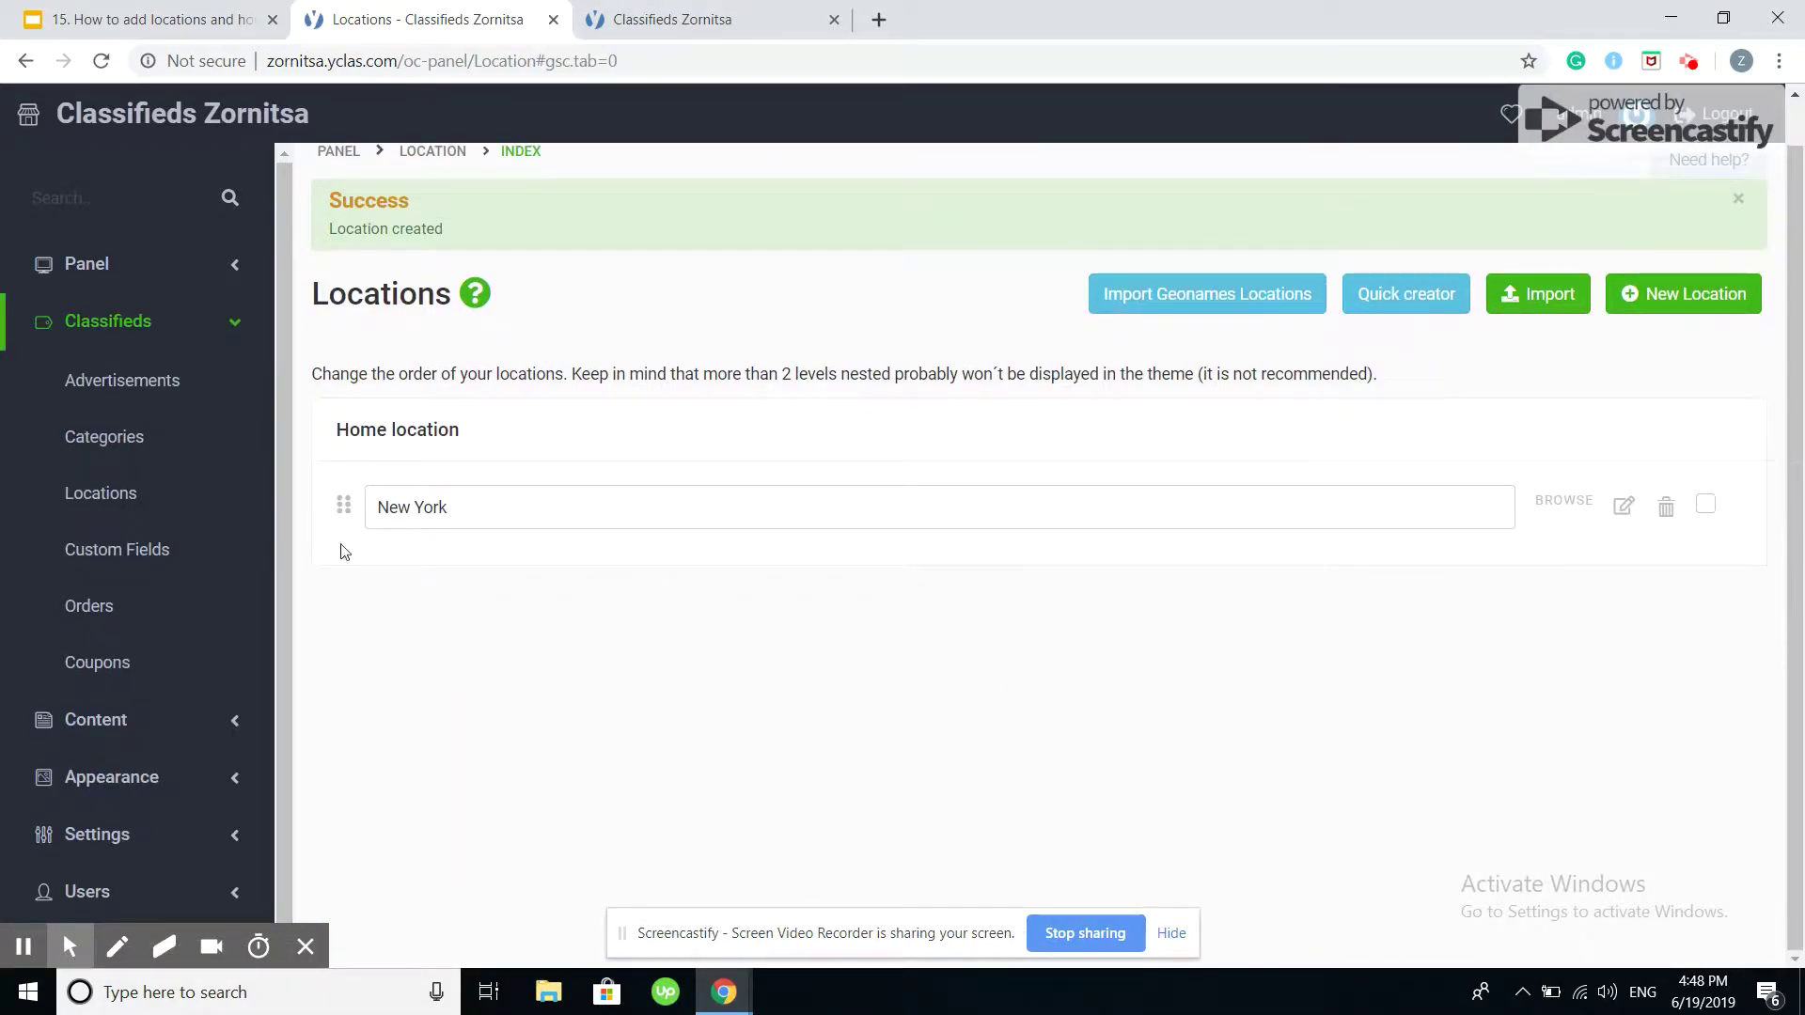
Step: Batch-create San Diego, San Francisco, Downtown and Manhattan with the Quick location creator
{"action": "left_click", "coordinate": [1417, 309]}
{"action": "left_click", "coordinate": [821, 395]}
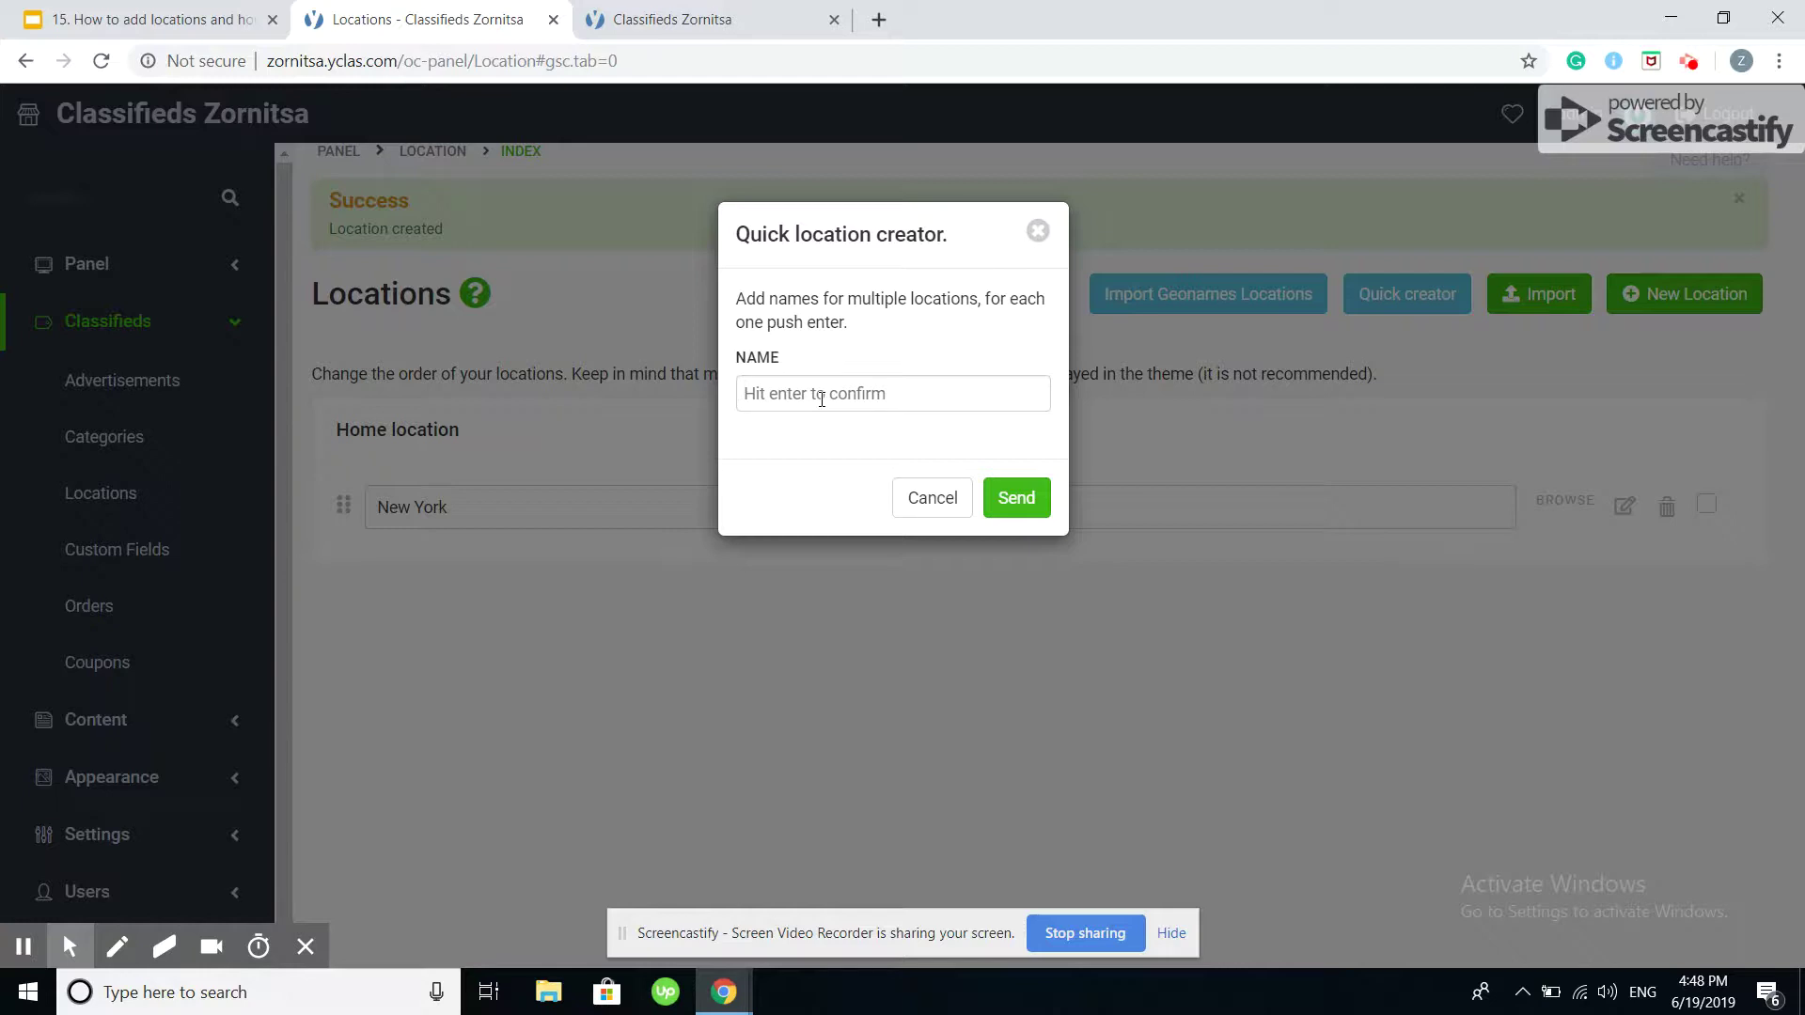
{"action": "type", "text": "San Diego"}
{"action": "key", "text": "Return"}
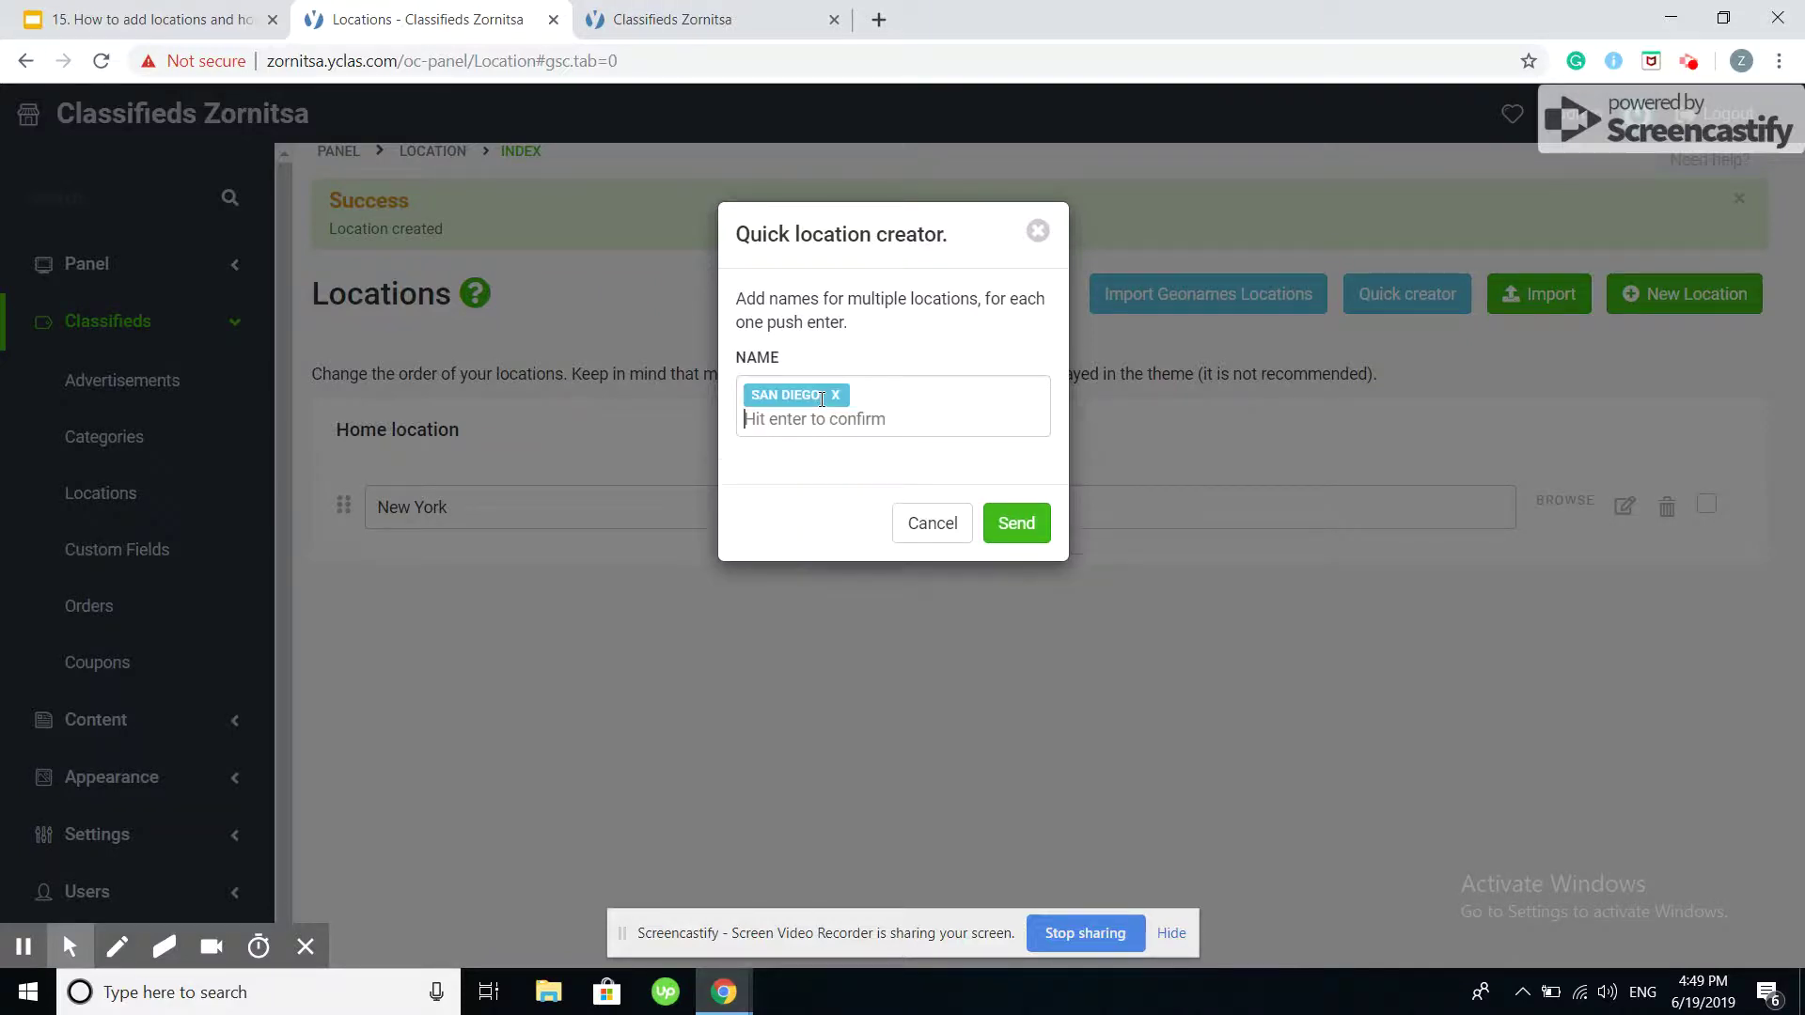
{"action": "type", "text": "San Francisco"}
{"action": "key", "text": "Return"}
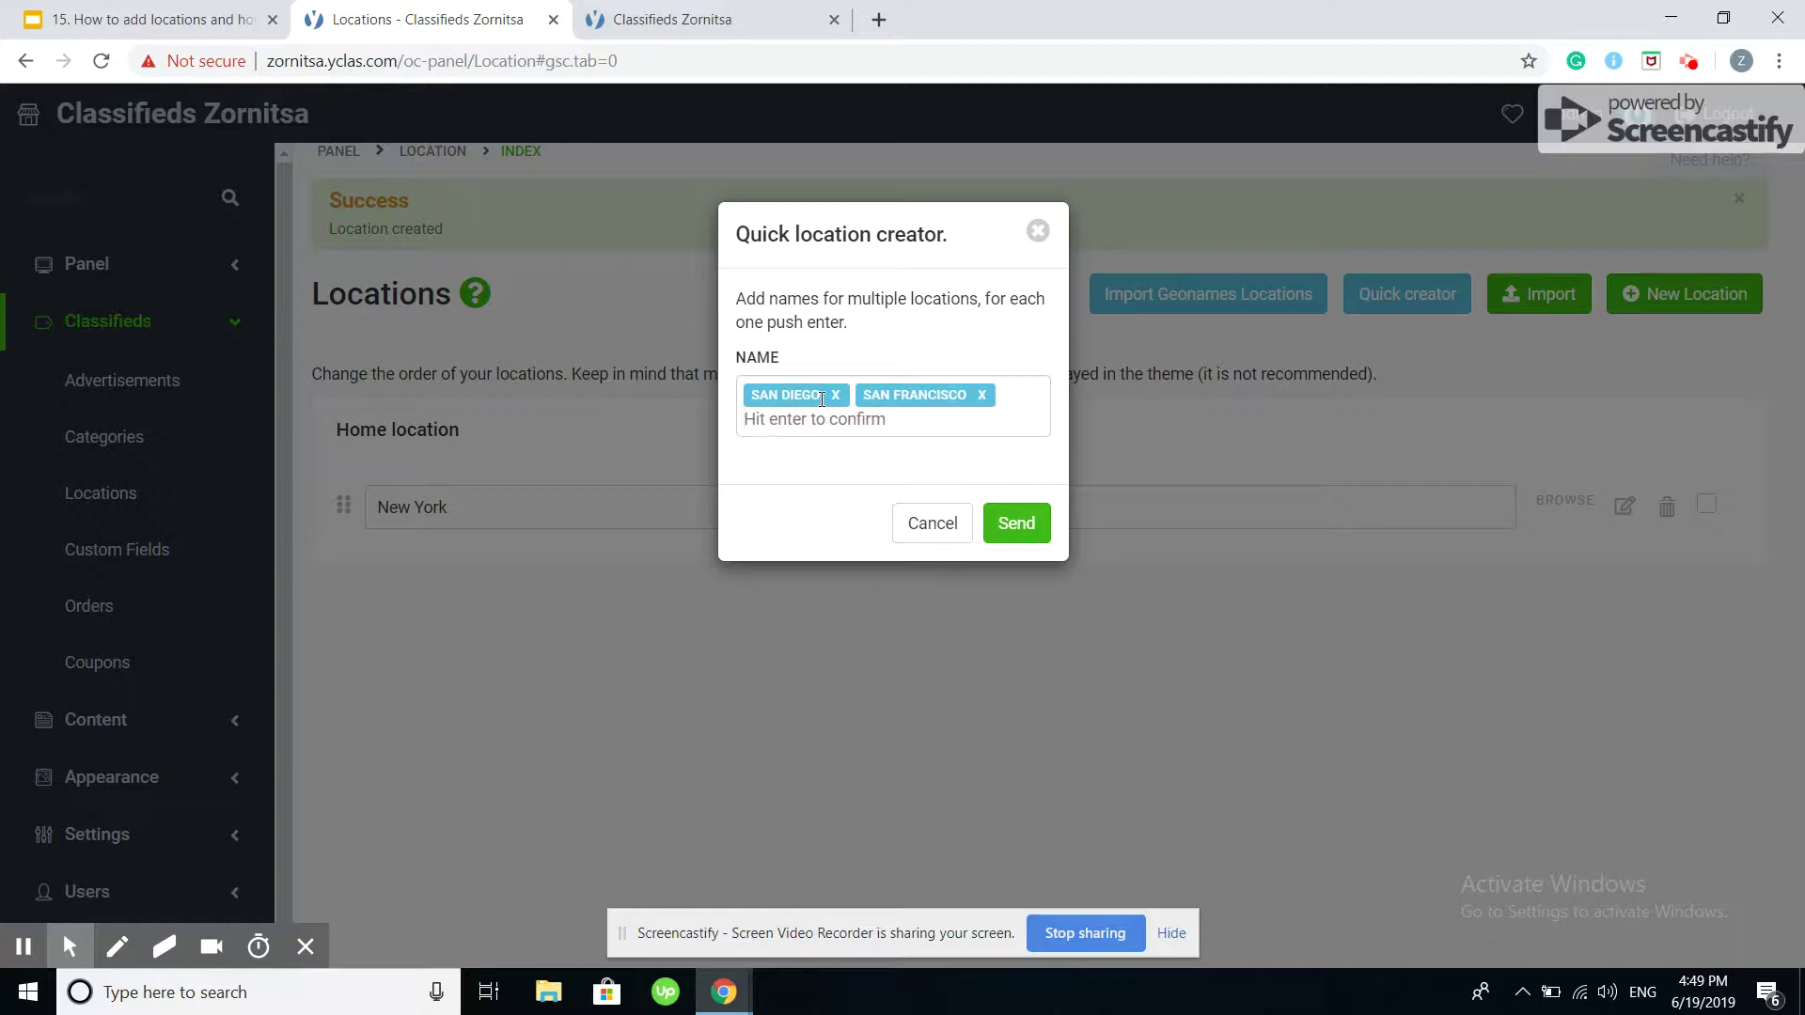
{"action": "type", "text": "Downtown"}
{"action": "key", "text": "Return"}
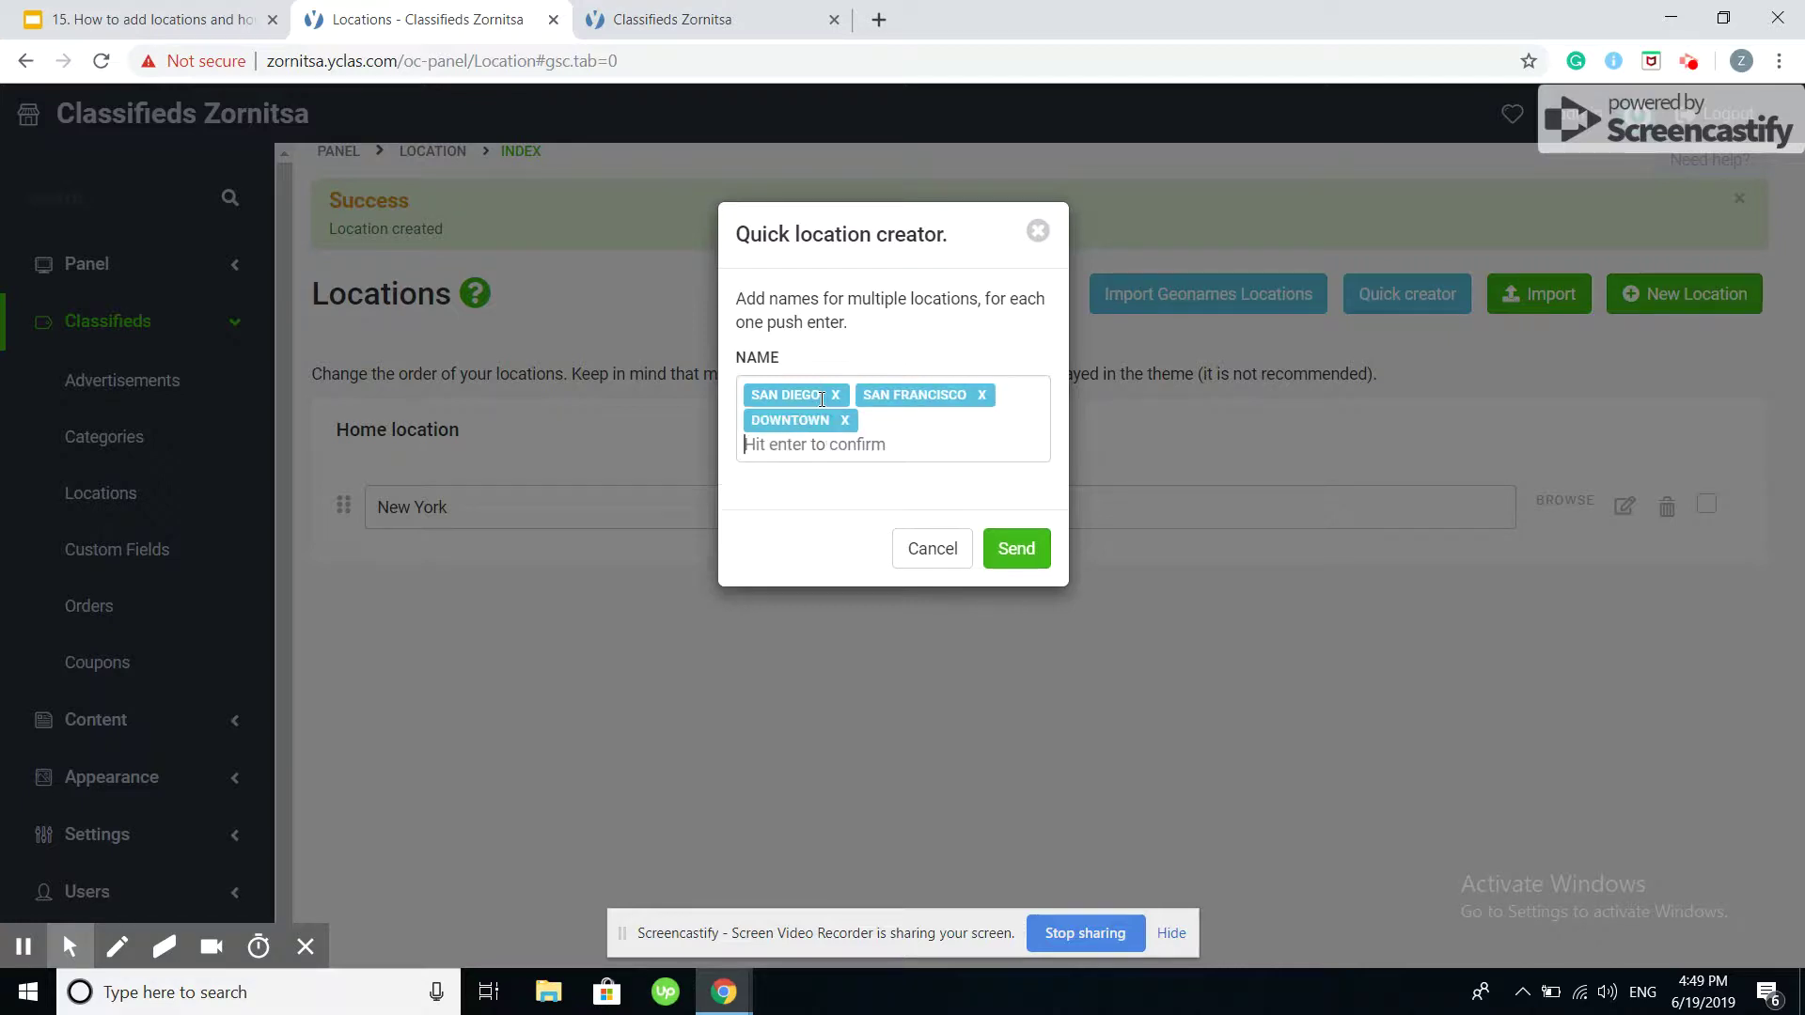
{"action": "type", "text": "Manhattan"}
{"action": "key", "text": "Return"}
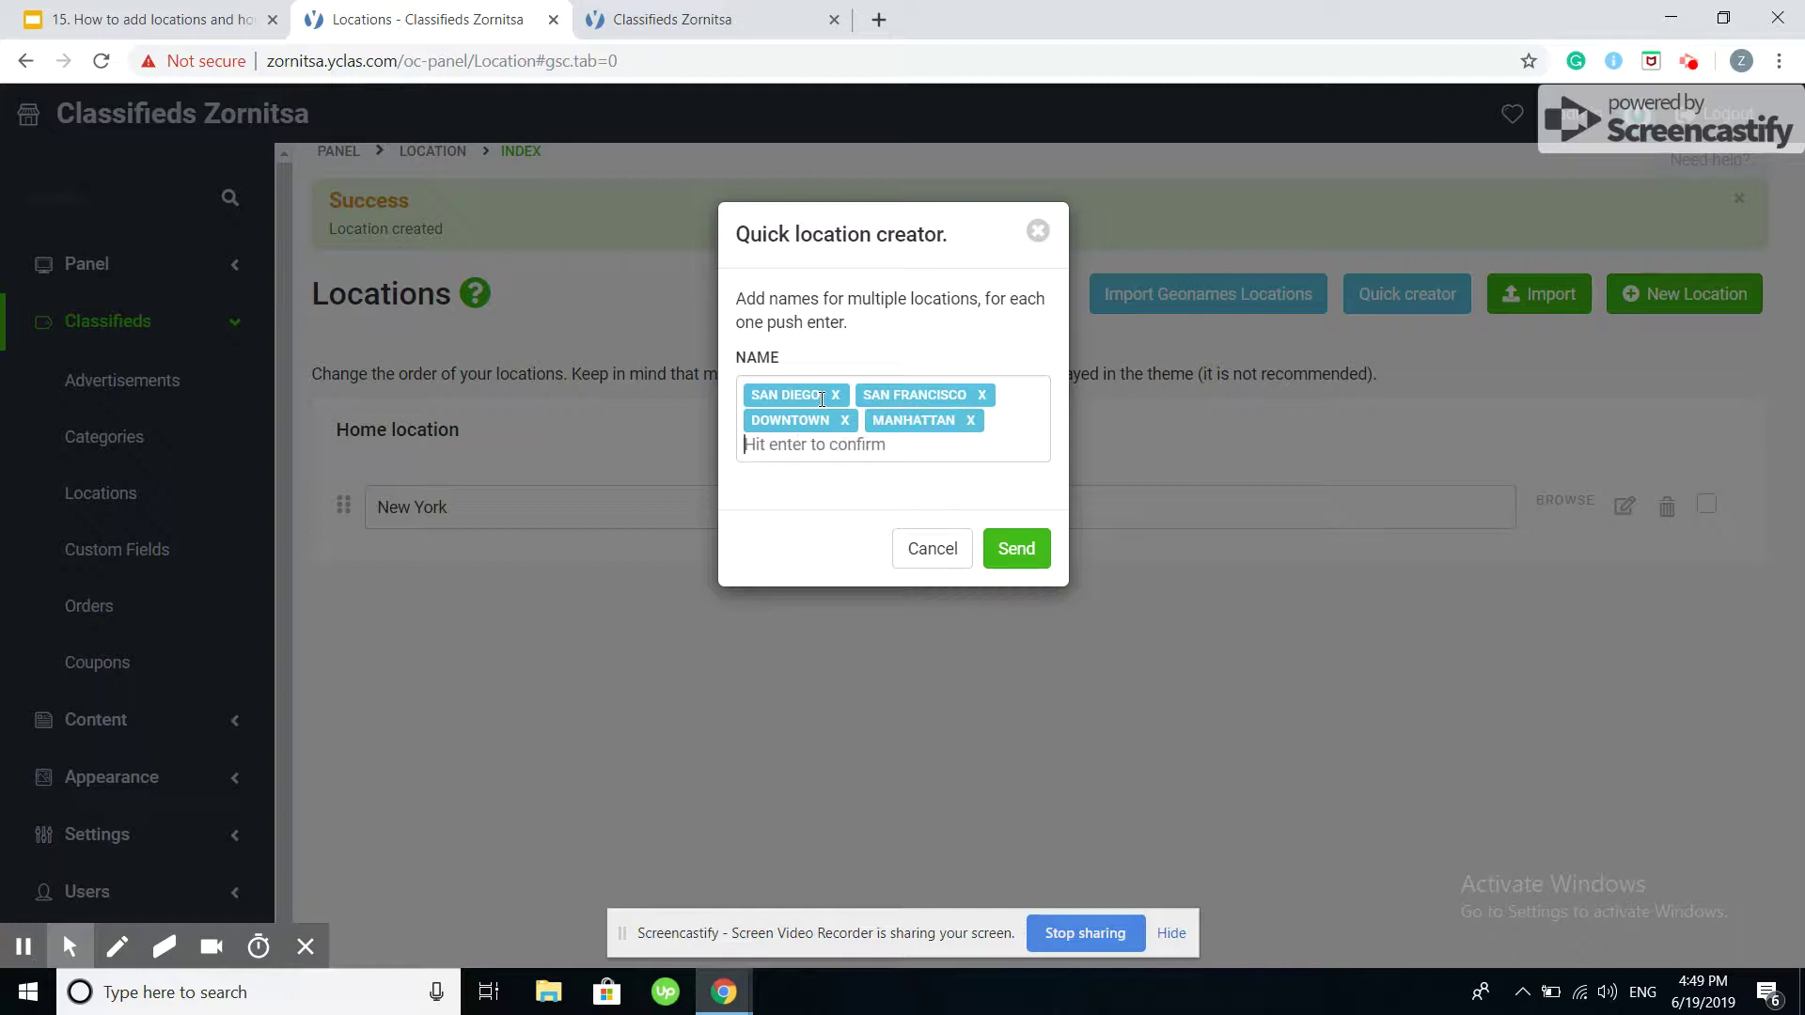
{"action": "left_click", "coordinate": [1017, 555]}
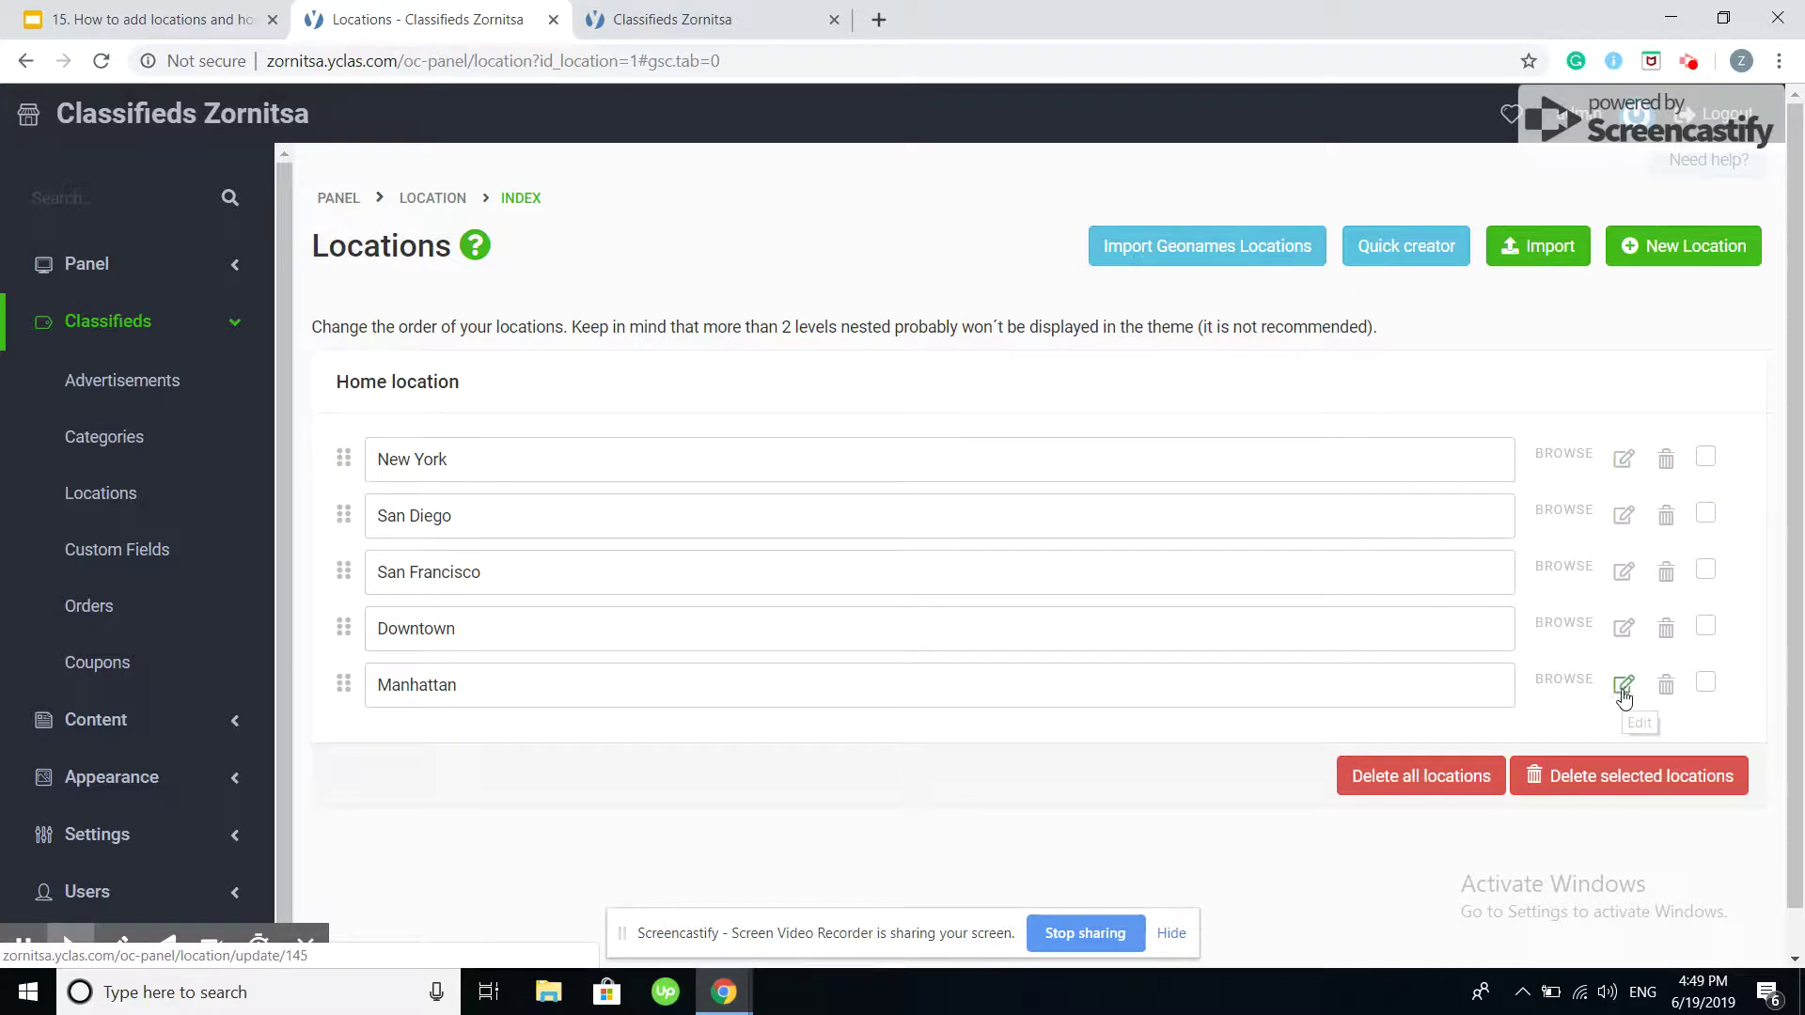
Step: Nest Downtown under Manhattan by changing its parent location and saving
{"action": "left_click", "coordinate": [1623, 628]}
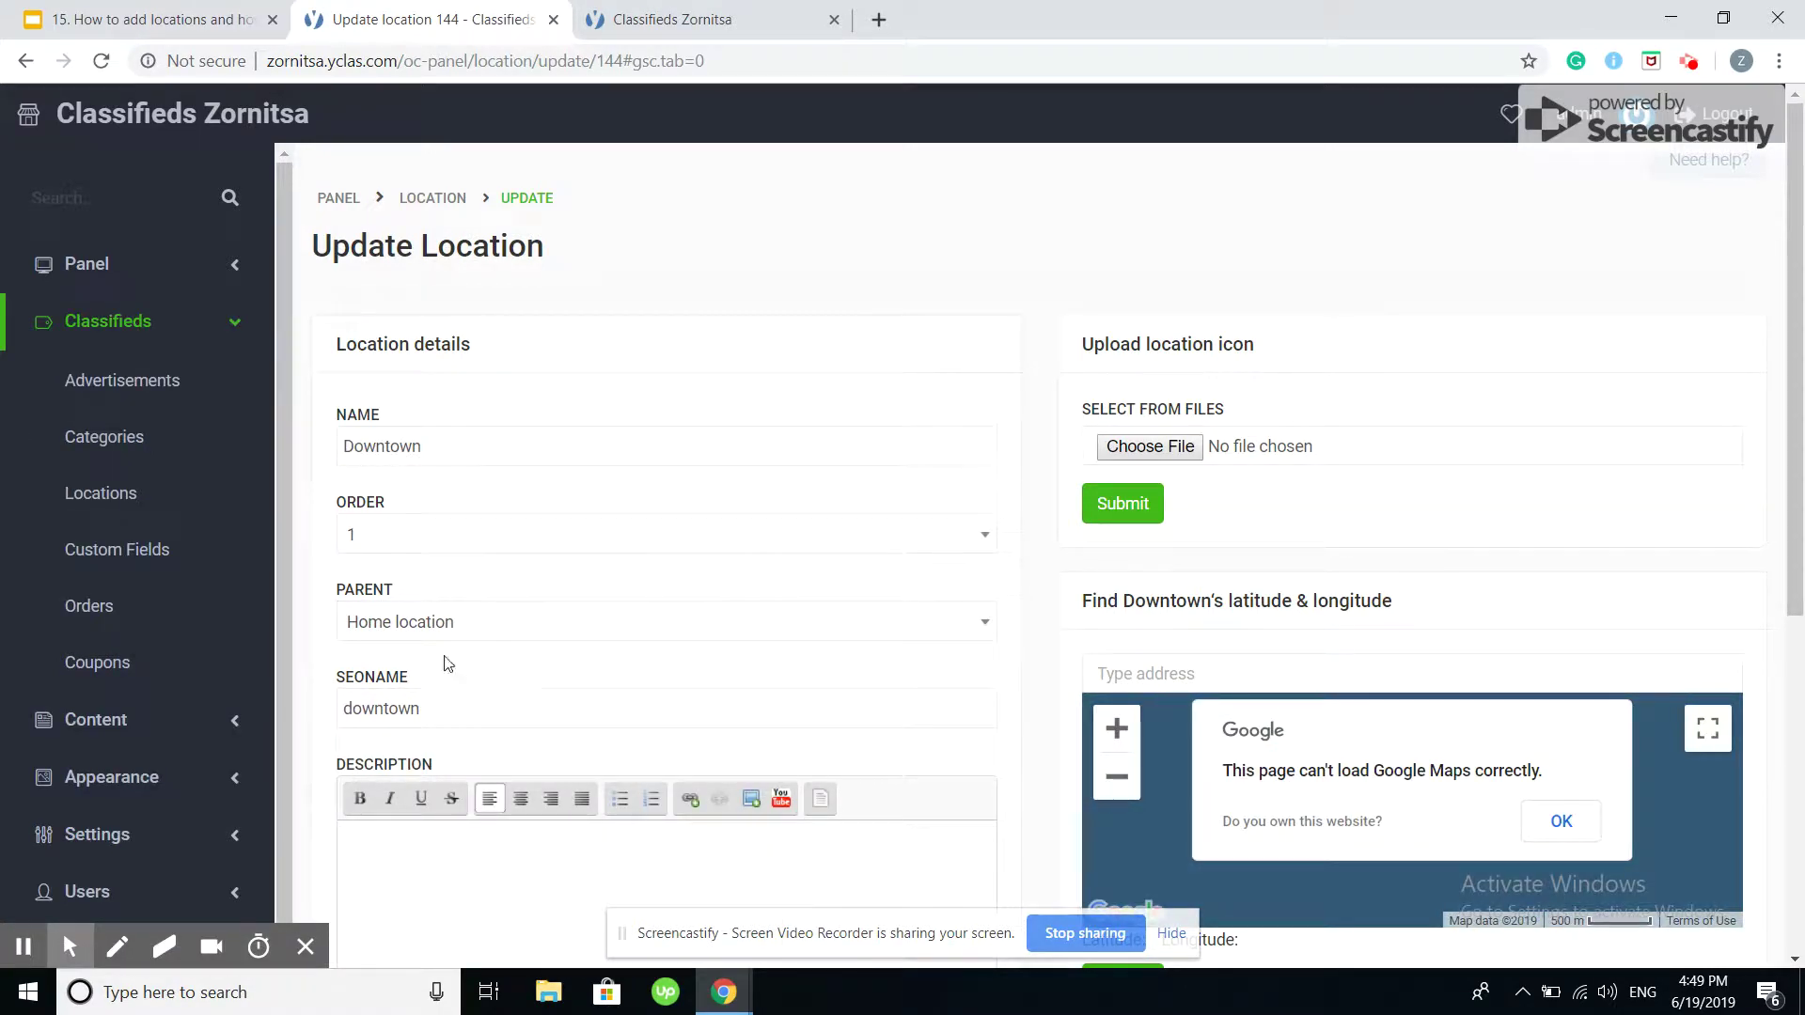
{"action": "left_click", "coordinate": [397, 620]}
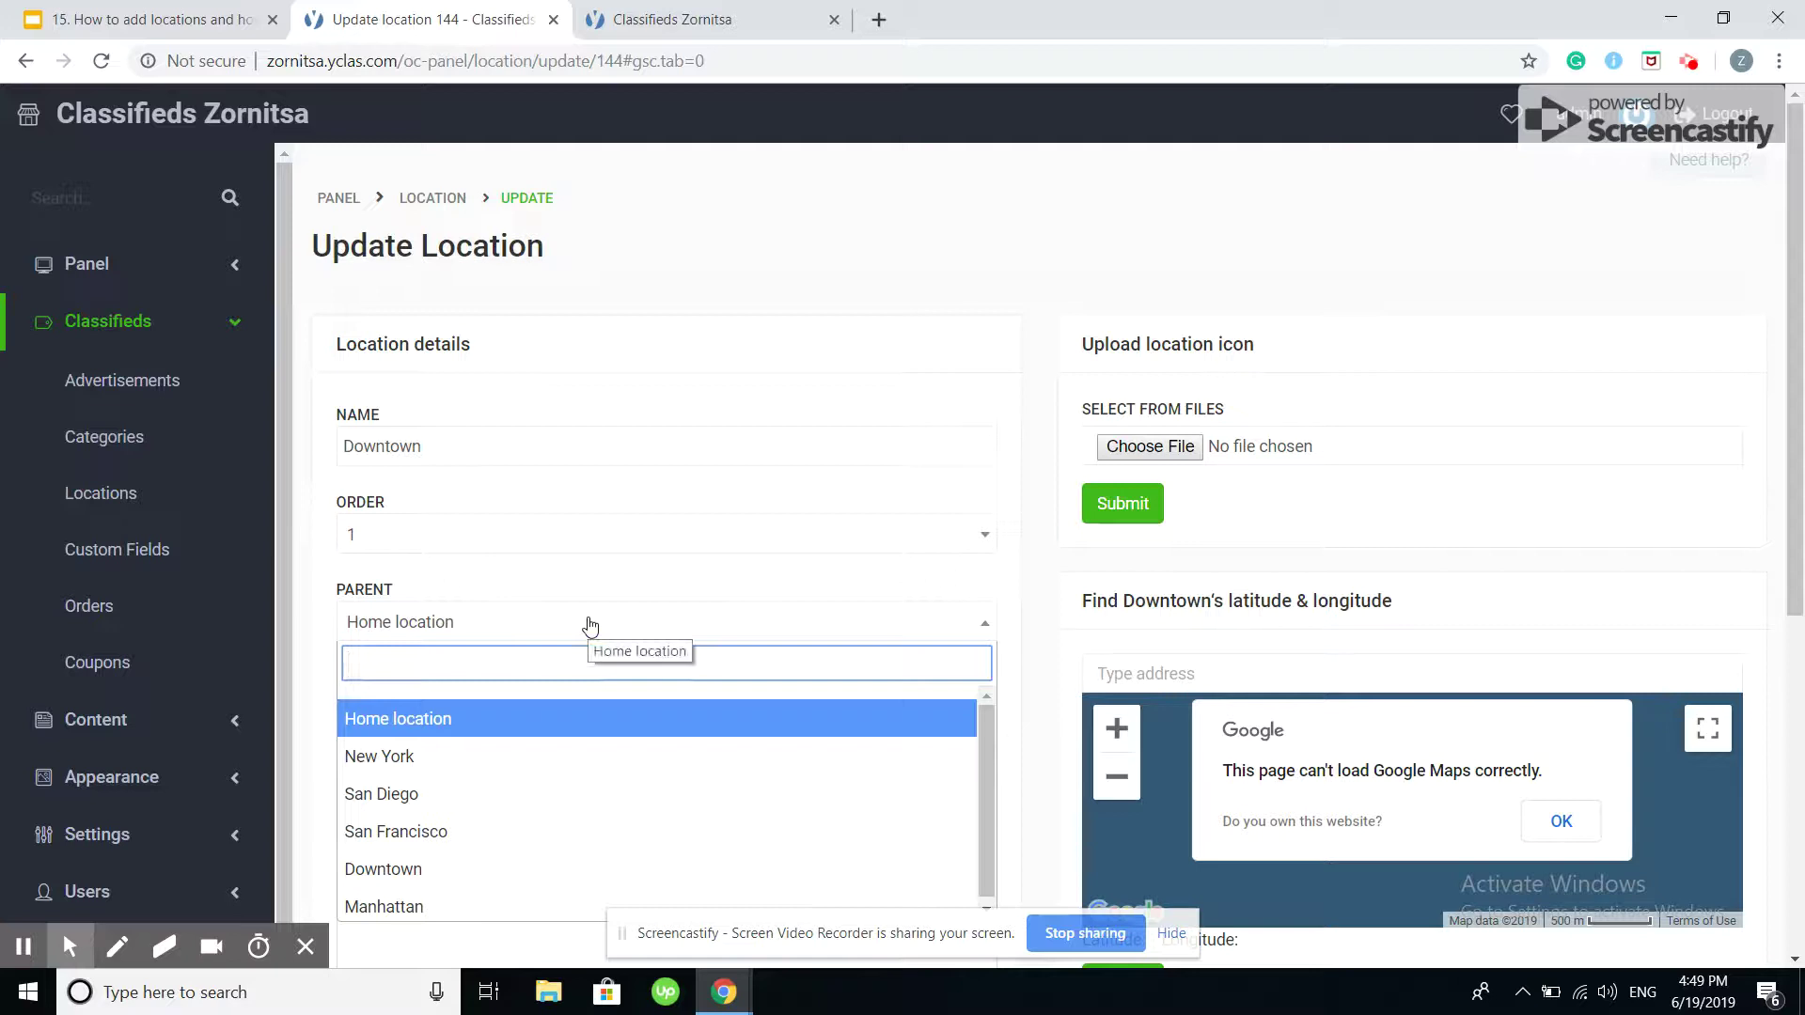
{"action": "left_click", "coordinate": [383, 906]}
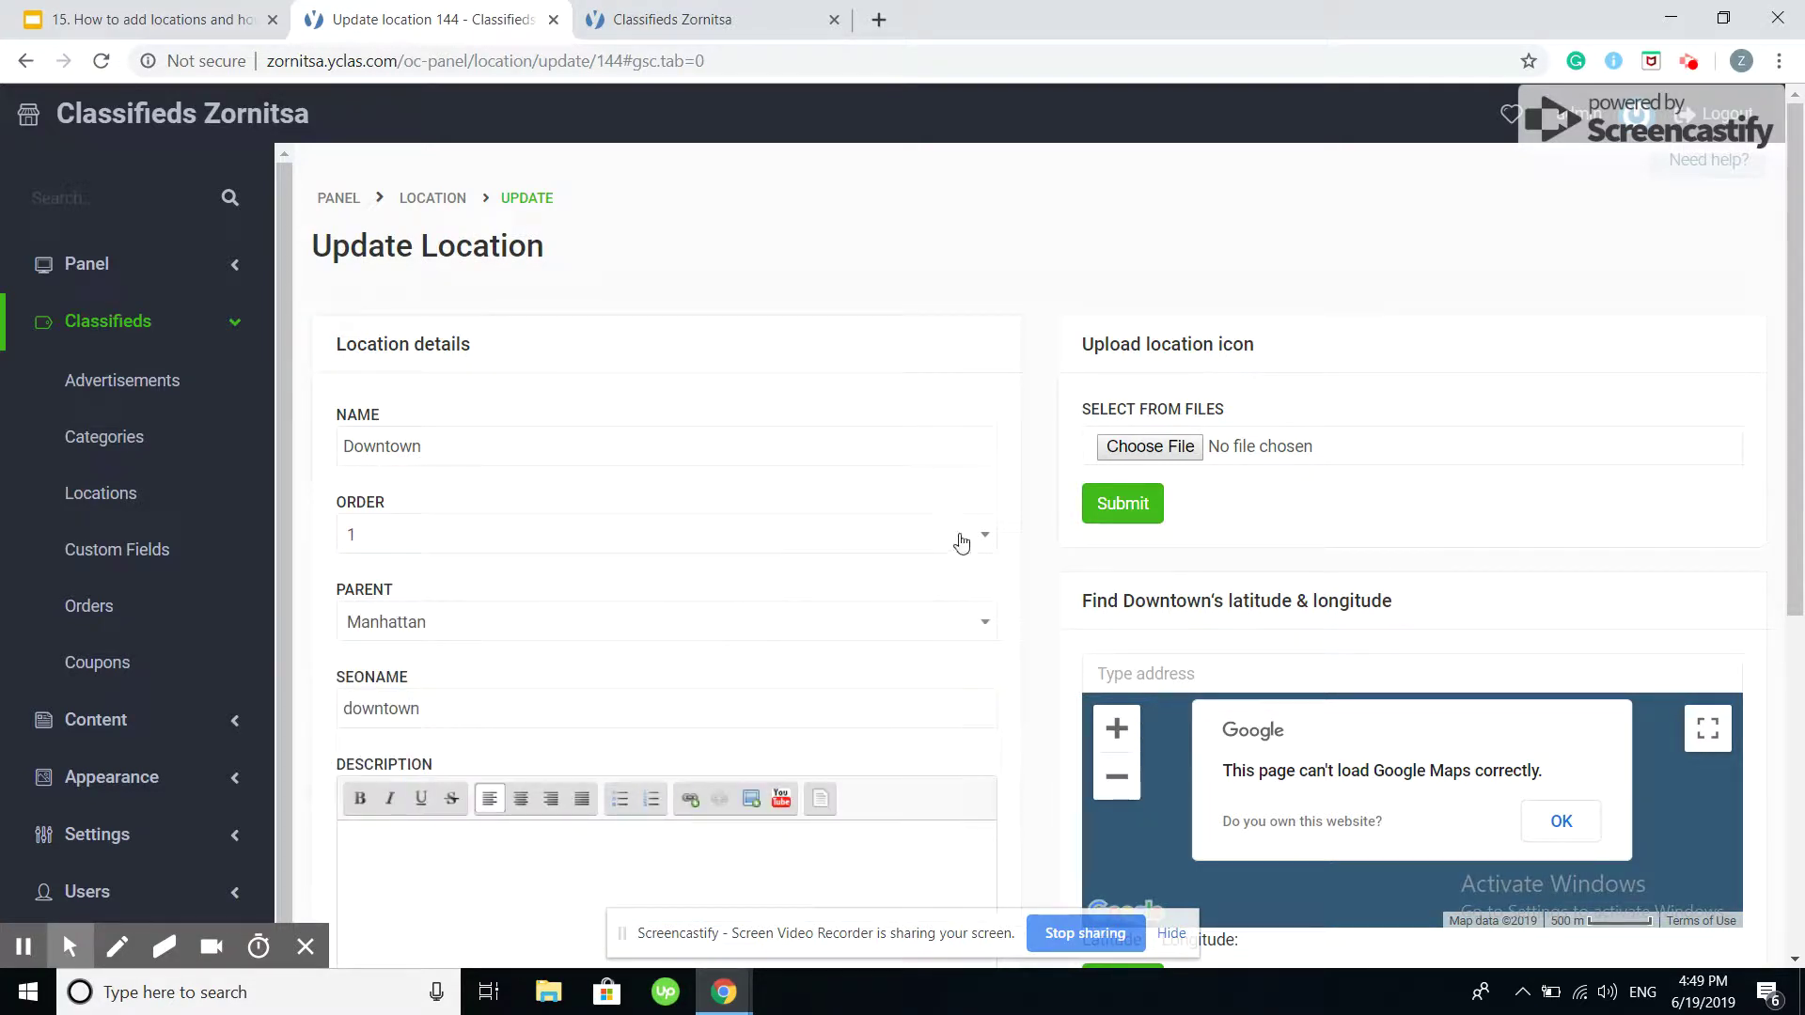
{"action": "scroll", "coordinate": [902, 517], "scroll_direction": "down", "scroll_amount": 1}
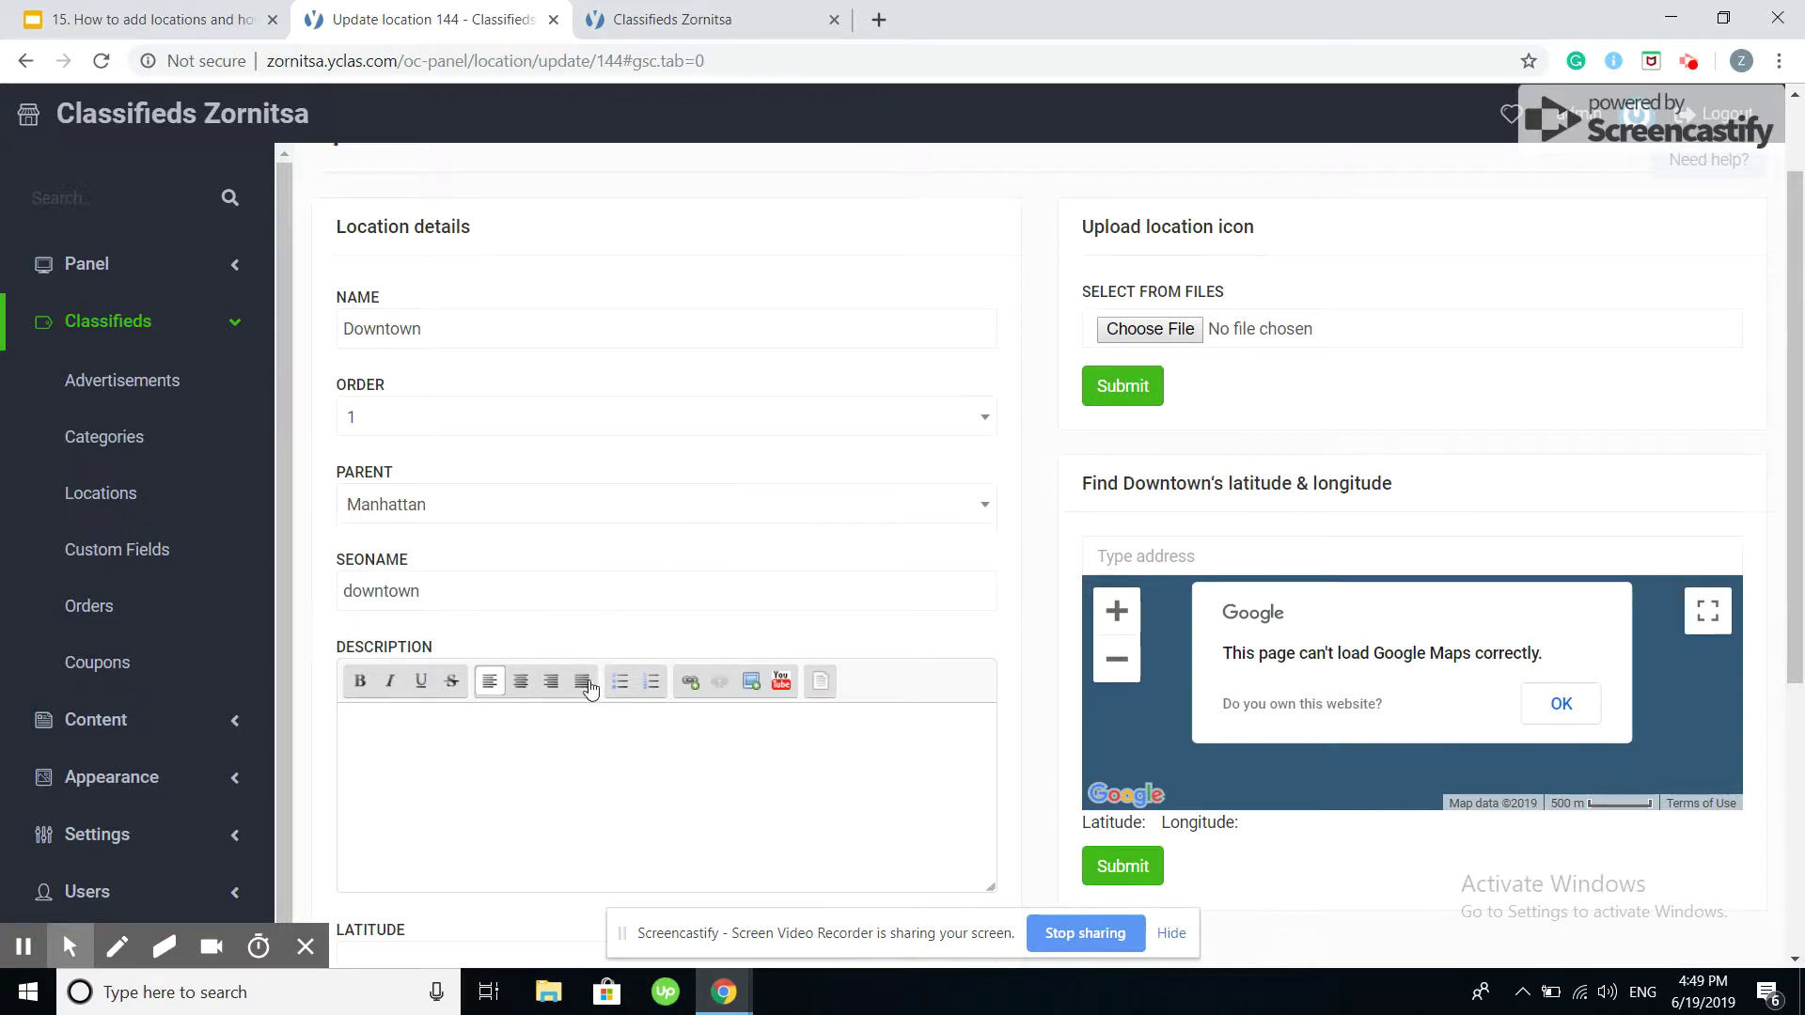
{"action": "scroll", "coordinate": [442, 551], "scroll_direction": "down", "scroll_amount": 2}
{"action": "scroll", "coordinate": [533, 596], "scroll_direction": "down", "scroll_amount": 2}
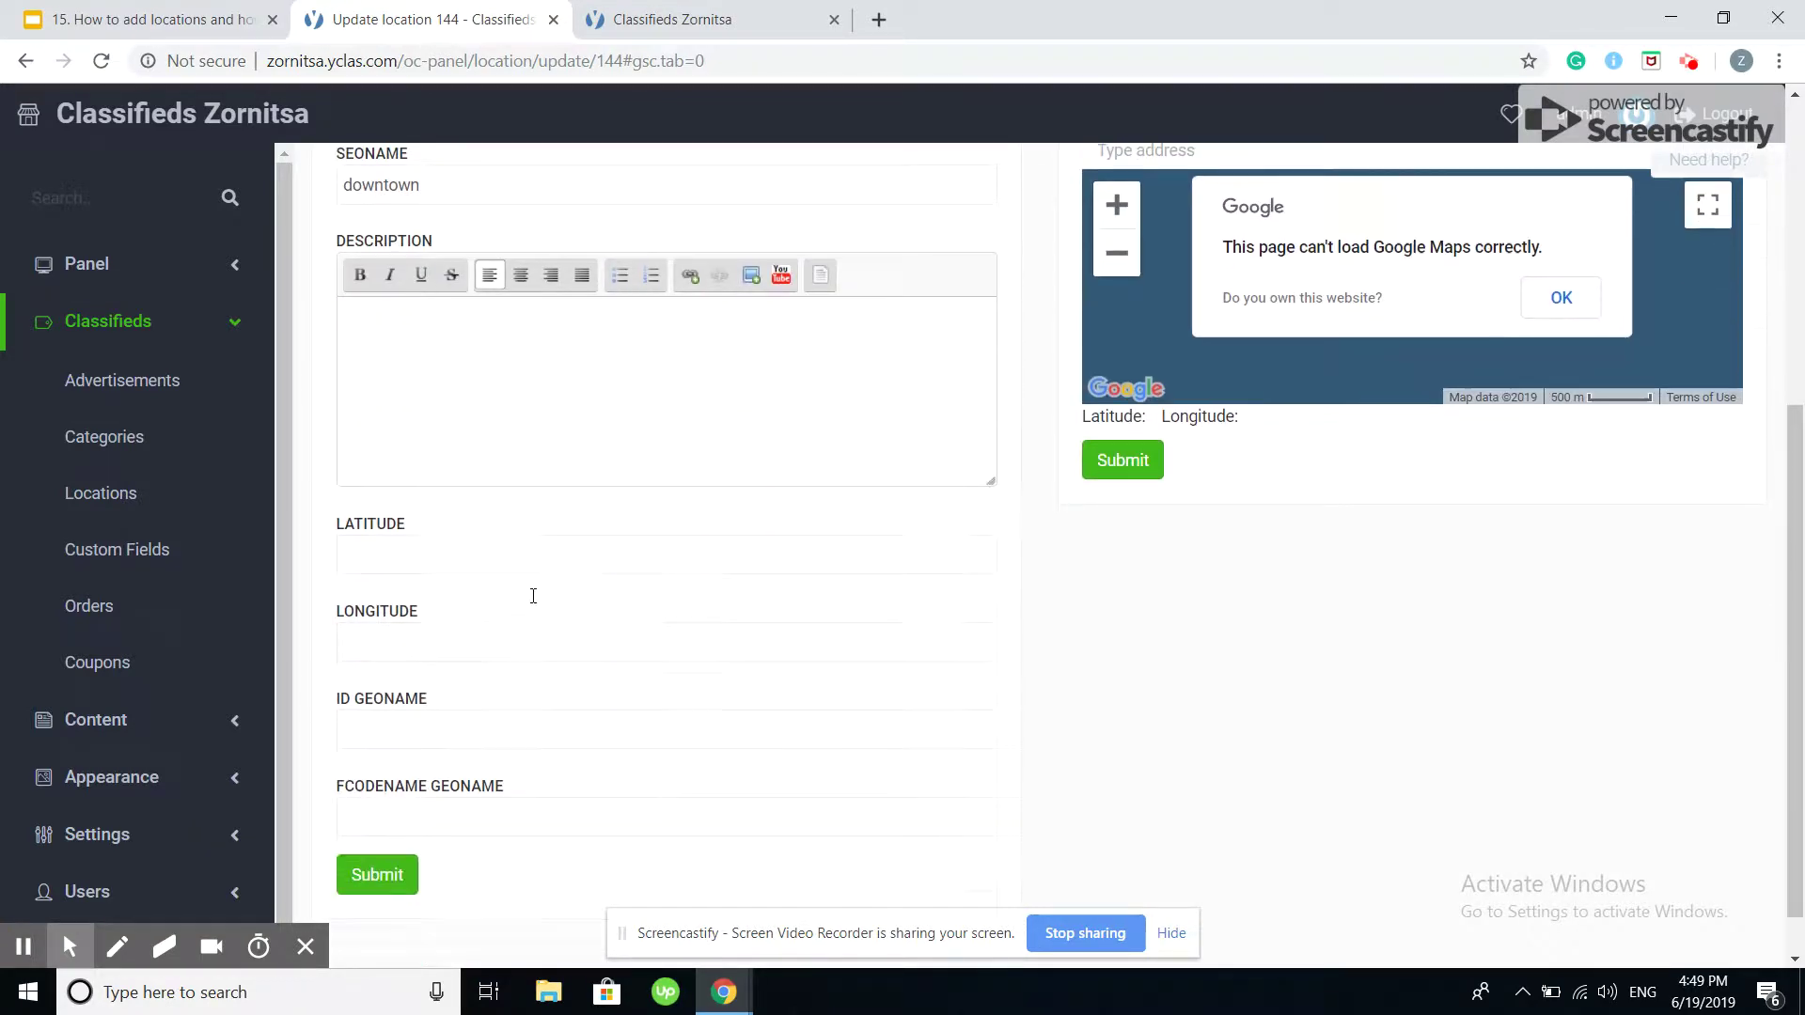
{"action": "scroll", "coordinate": [526, 545], "scroll_direction": "down", "scroll_amount": 1}
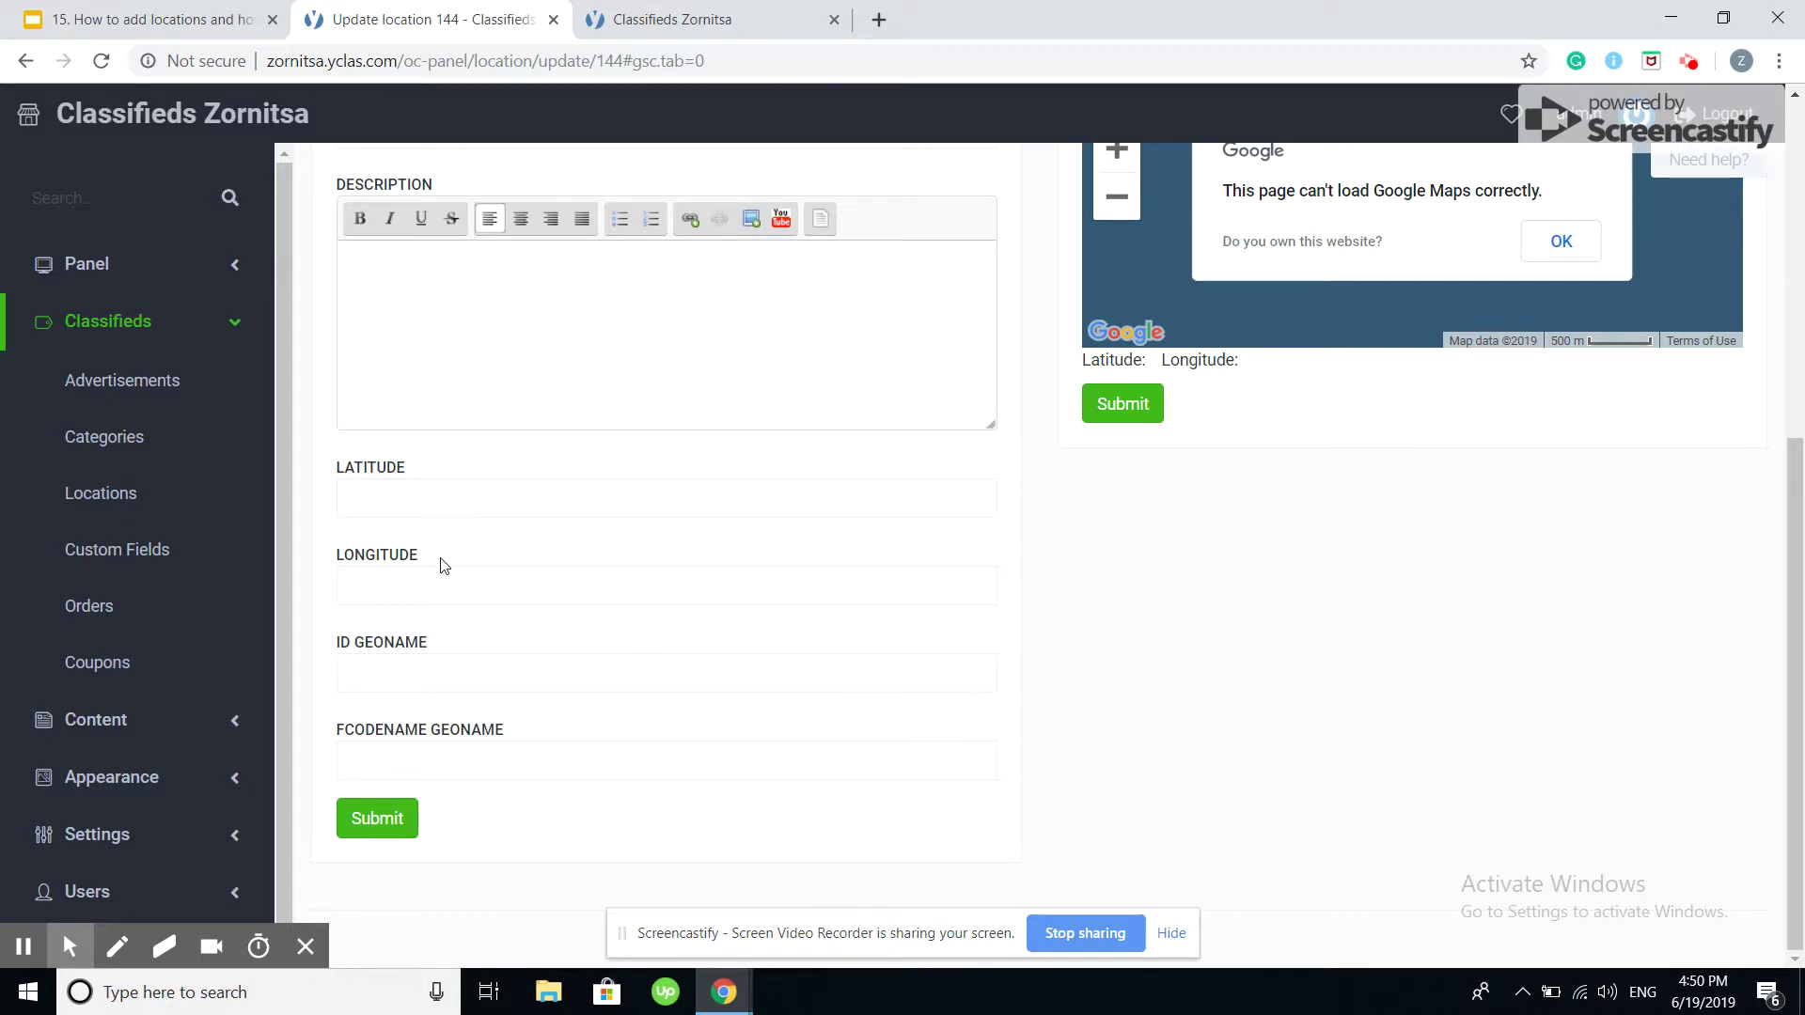
{"action": "scroll", "coordinate": [720, 788], "scroll_direction": "up", "scroll_amount": 2}
{"action": "scroll", "coordinate": [720, 787], "scroll_direction": "up", "scroll_amount": 1}
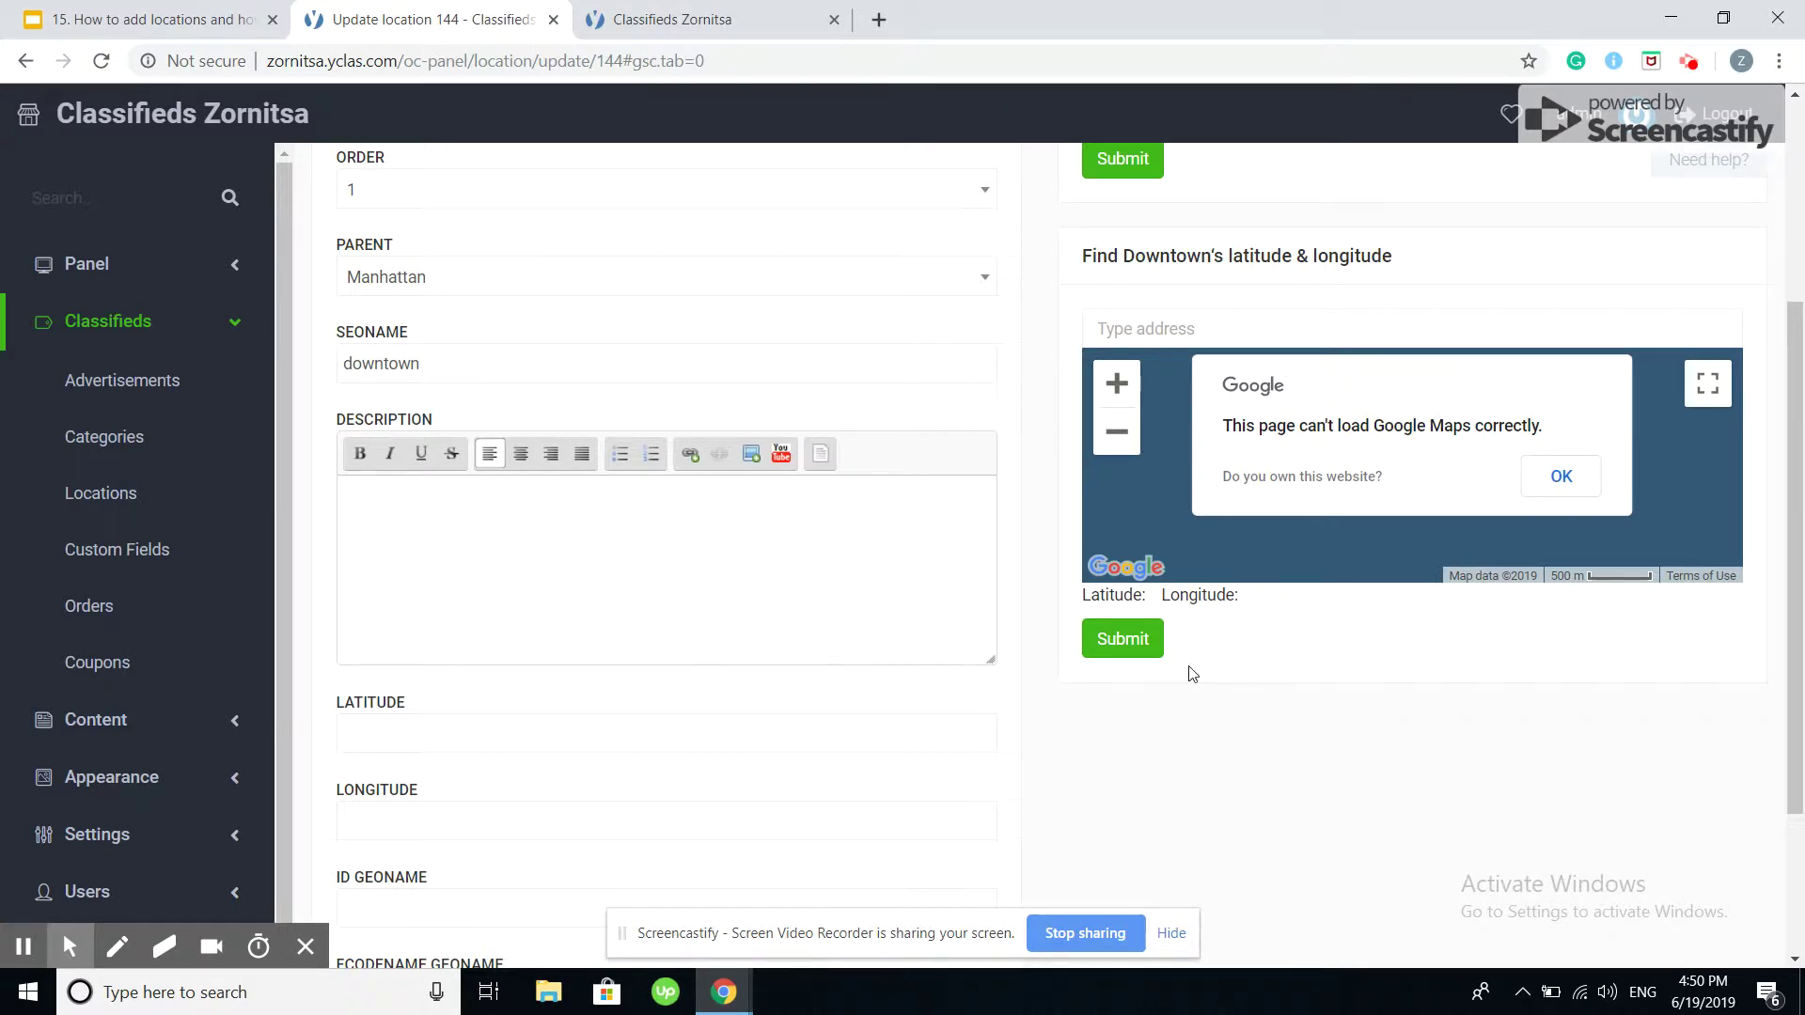
{"action": "scroll", "coordinate": [588, 712], "scroll_direction": "down", "scroll_amount": 2}
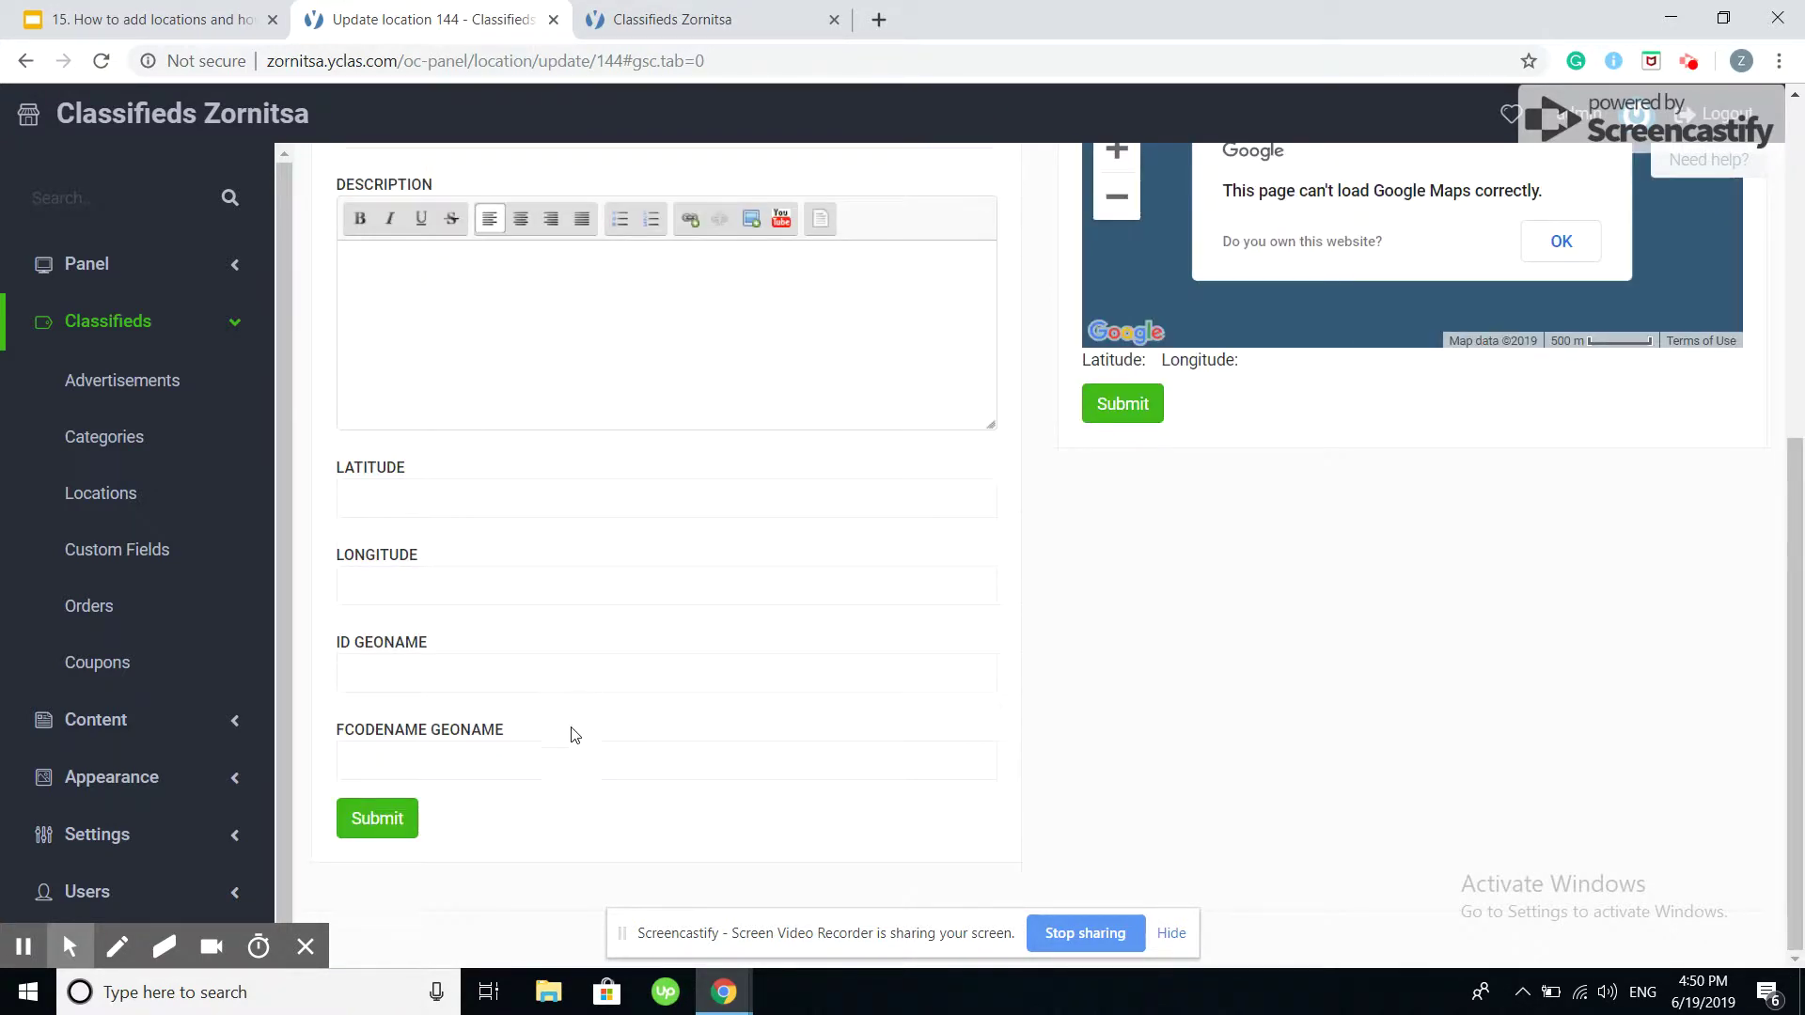
{"action": "left_click", "coordinate": [372, 819]}
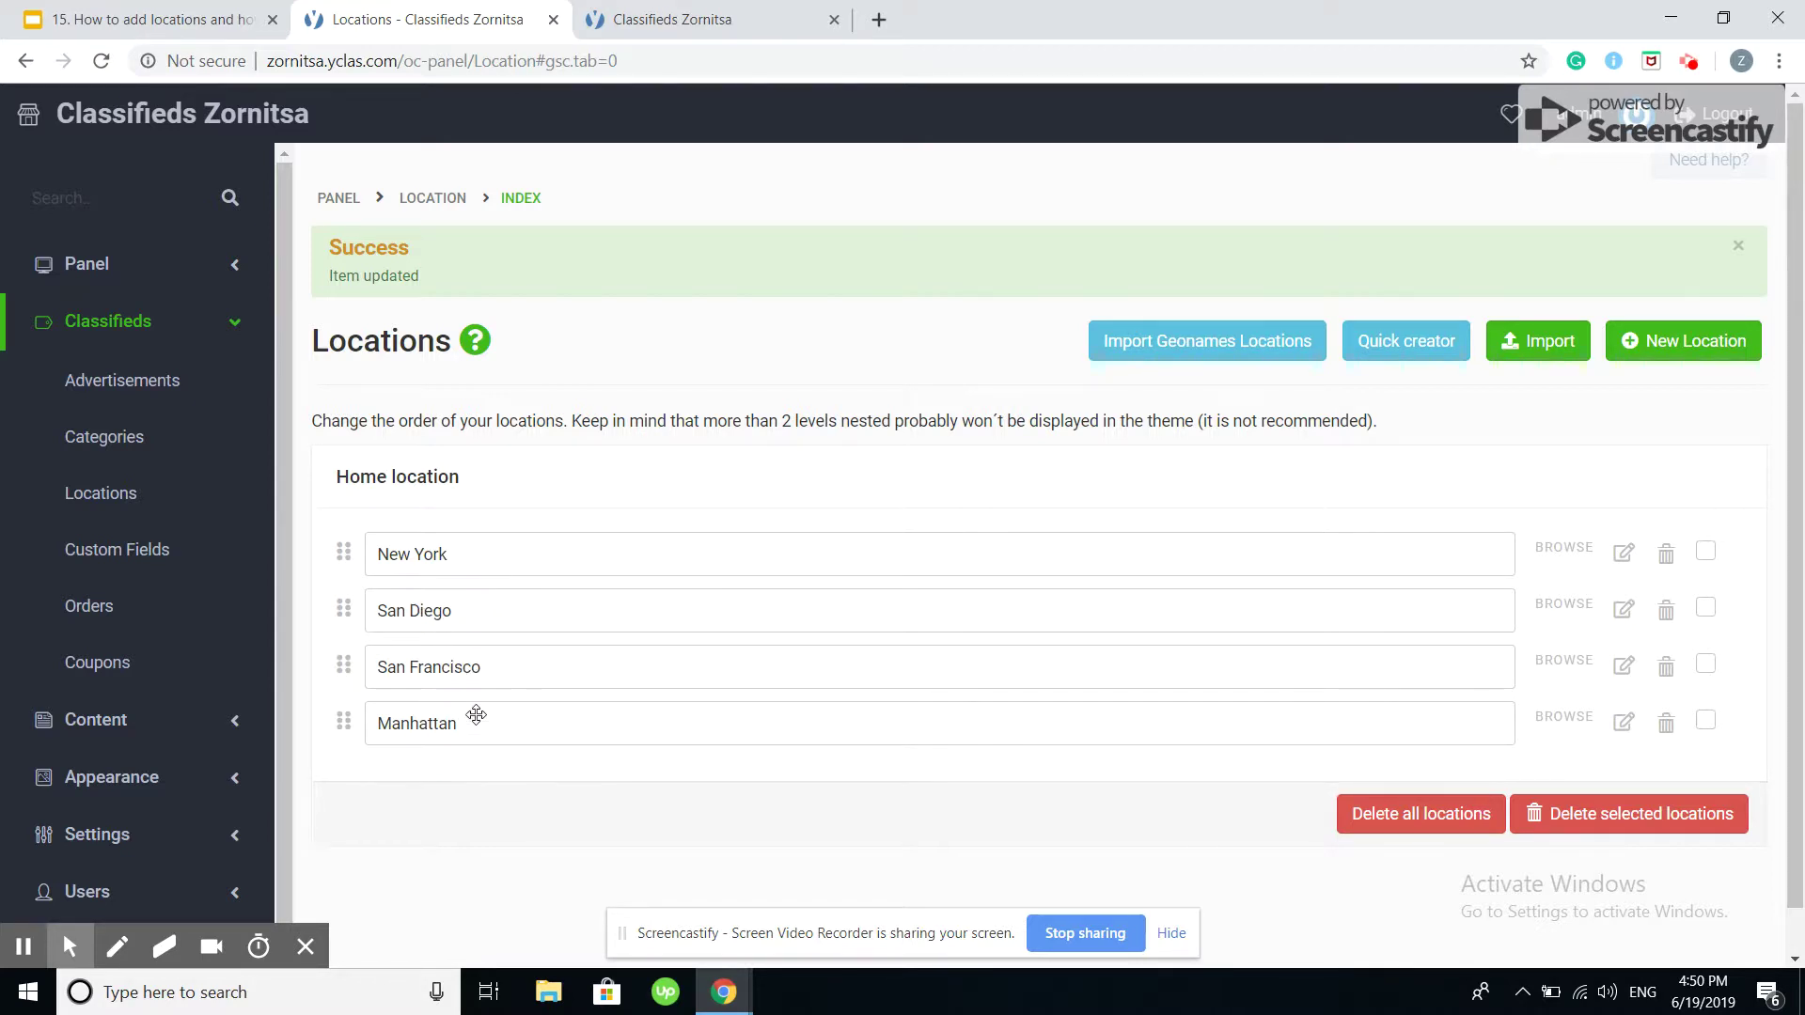
Step: Drag Manhattan below New York and San Diego below San Francisco, then edit Manhattan
{"action": "left_click", "coordinate": [461, 731]}
{"action": "left_click_drag", "start_coordinate": [461, 731], "coordinate": [480, 567]}
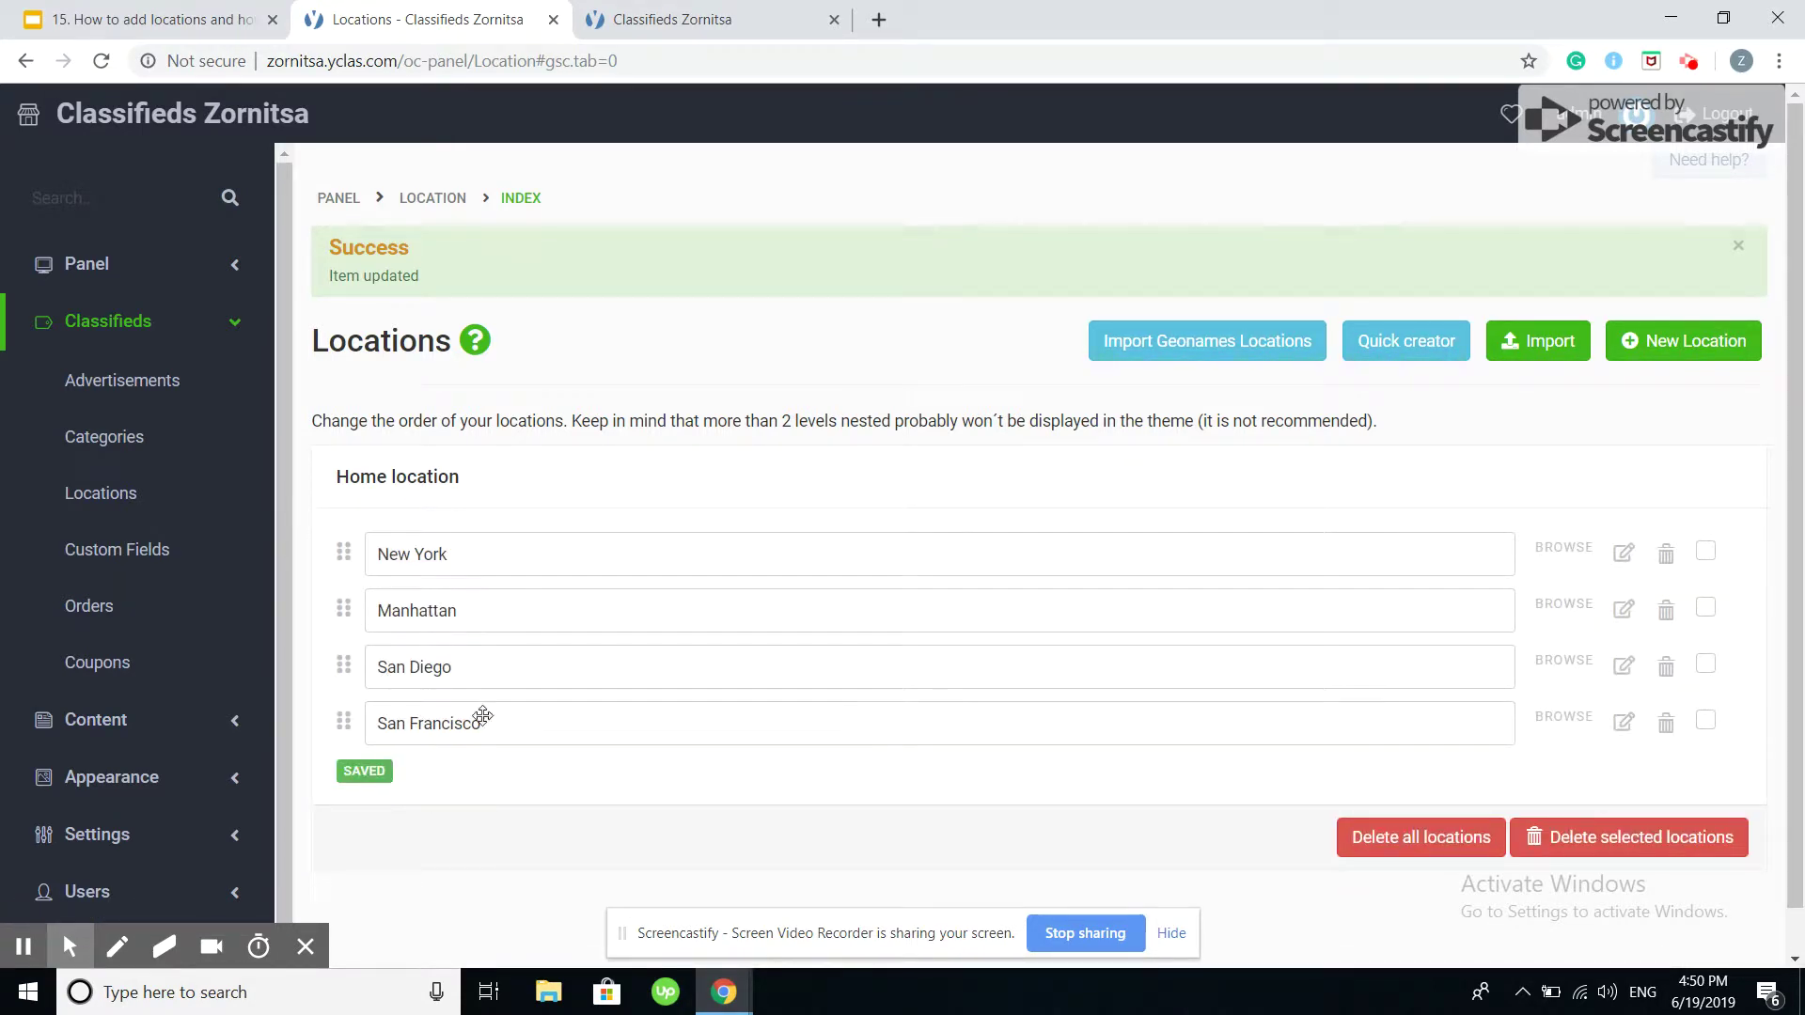
{"action": "mouse_move", "coordinate": [484, 660]}
{"action": "left_mouse_down"}
{"action": "mouse_move", "coordinate": [499, 624]}
{"action": "mouse_move", "coordinate": [499, 704]}
{"action": "left_mouse_up"}
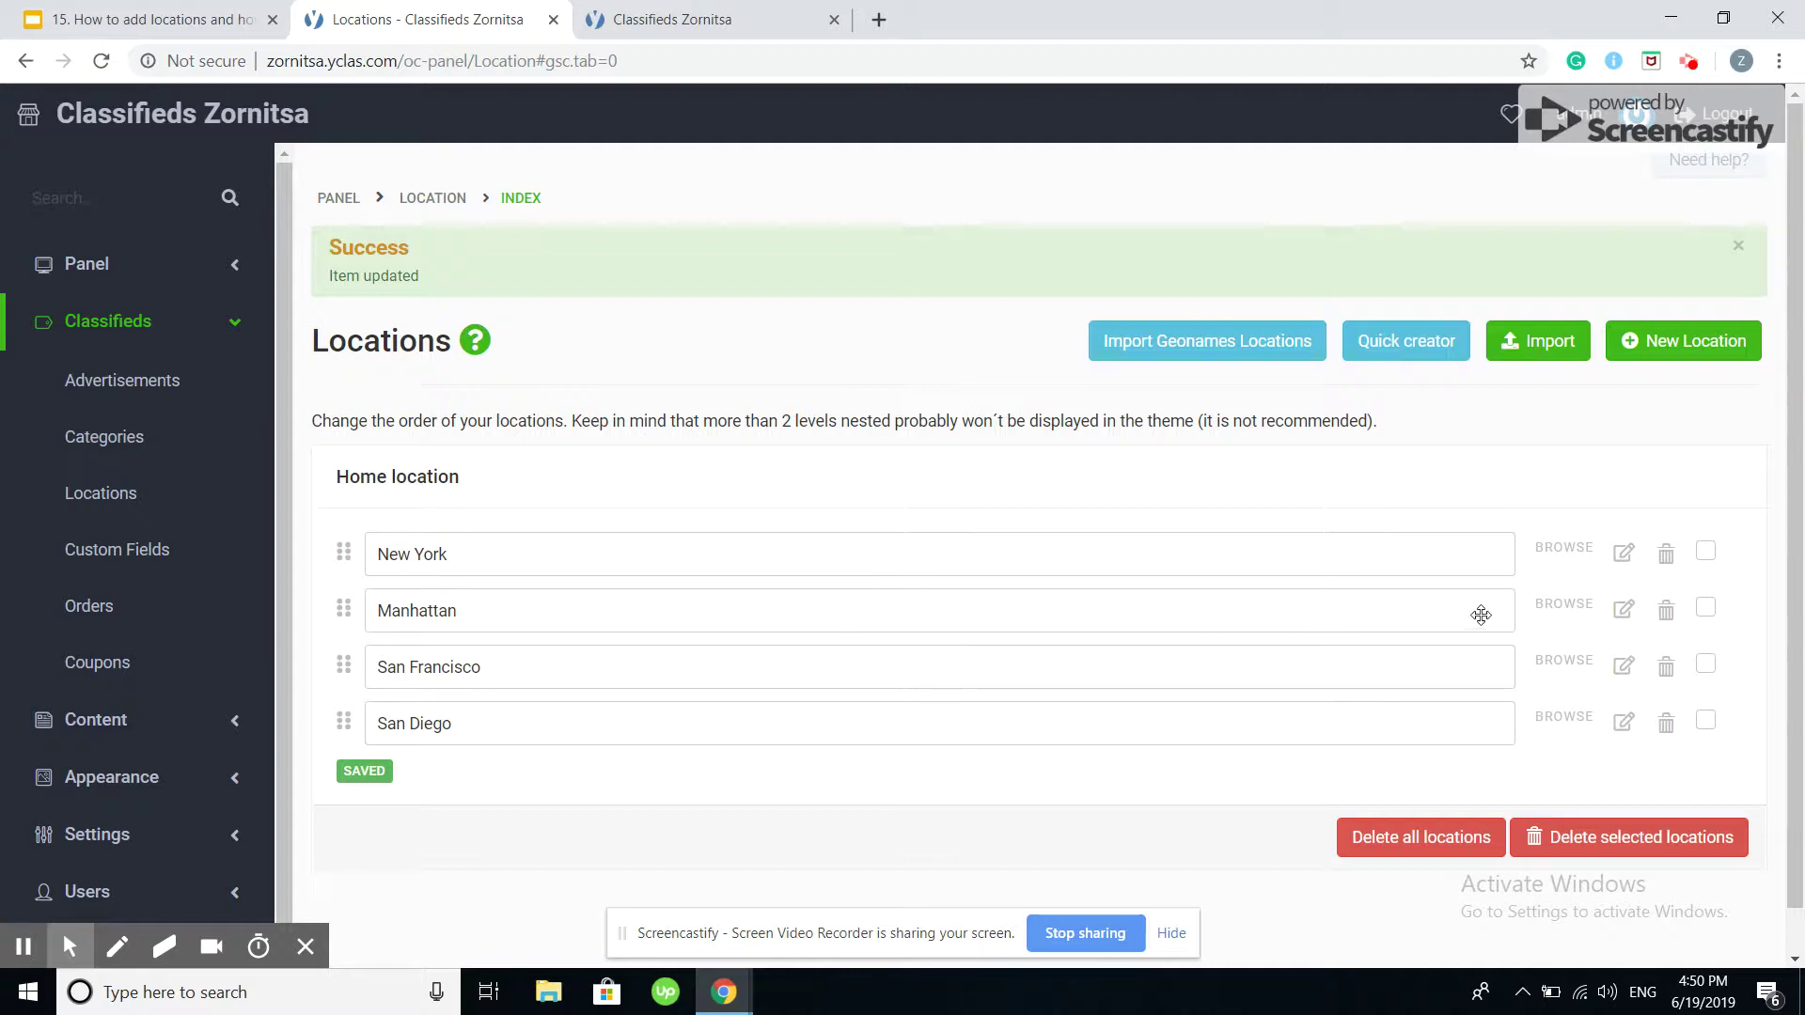
{"action": "left_click", "coordinate": [1615, 615]}
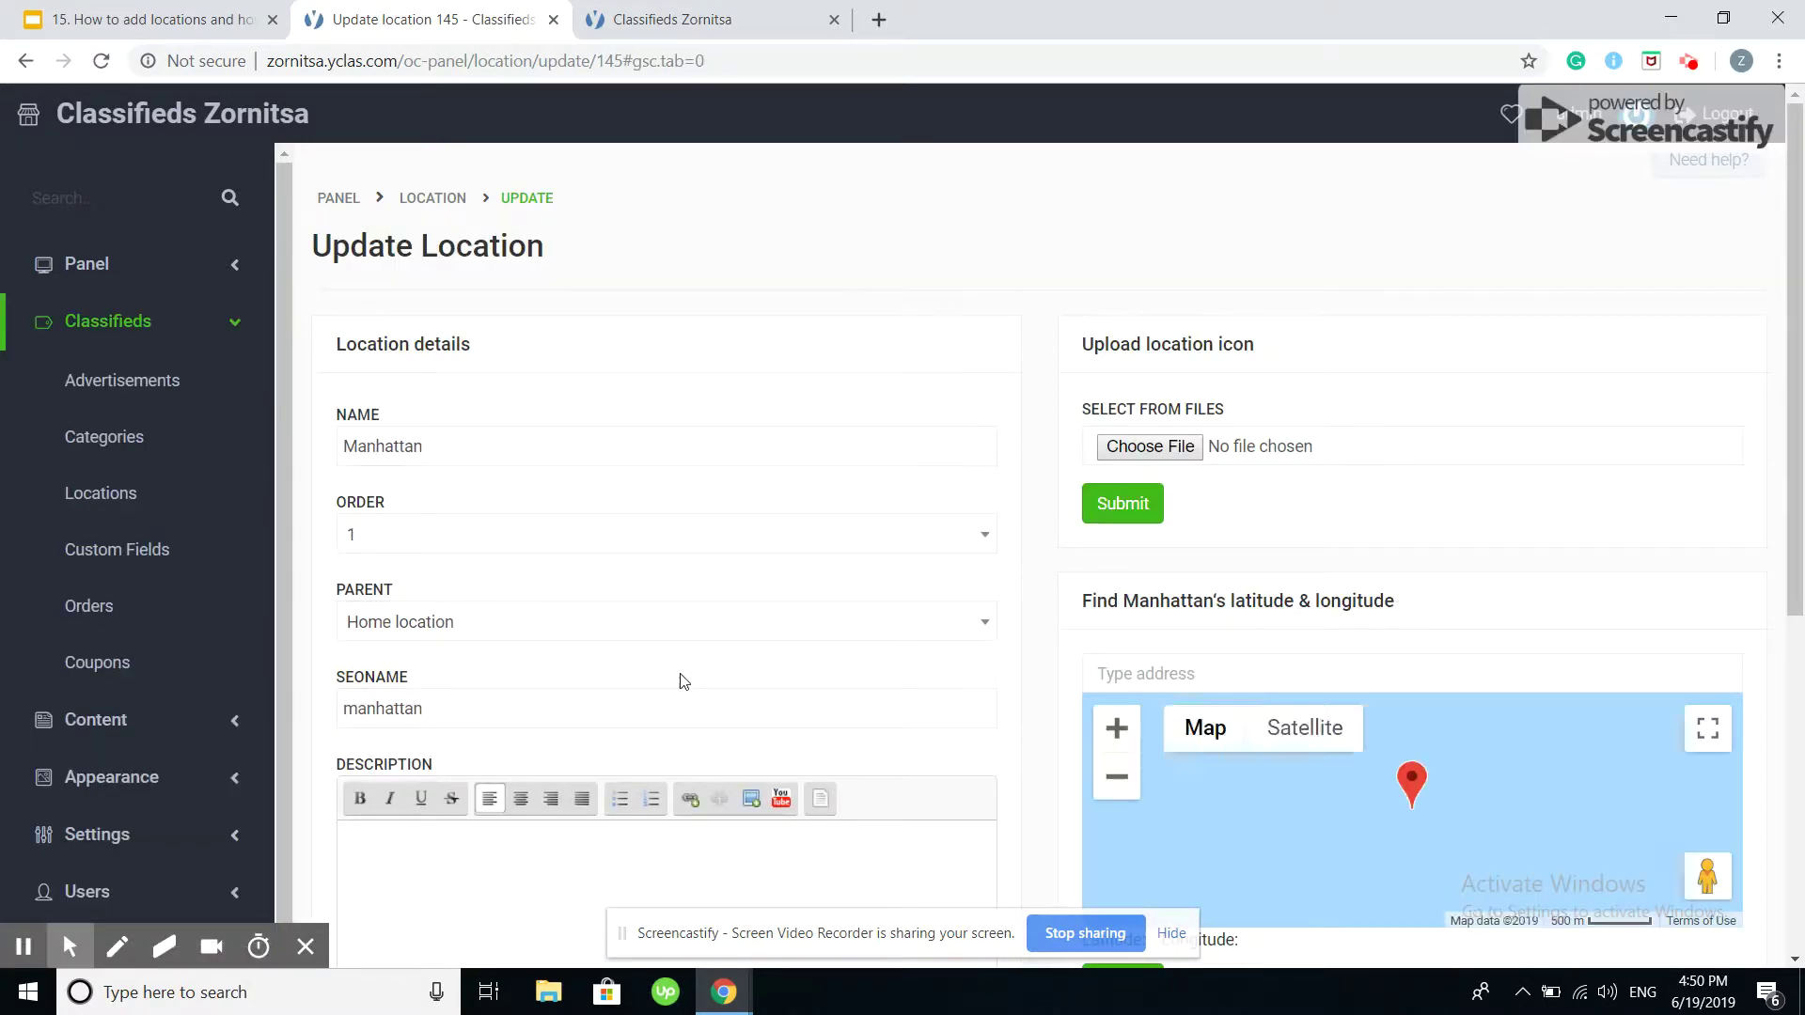
Step: Set Manhattan's parent to New York and upload manhattan.jpg as its icon
{"action": "left_click", "coordinate": [401, 628]}
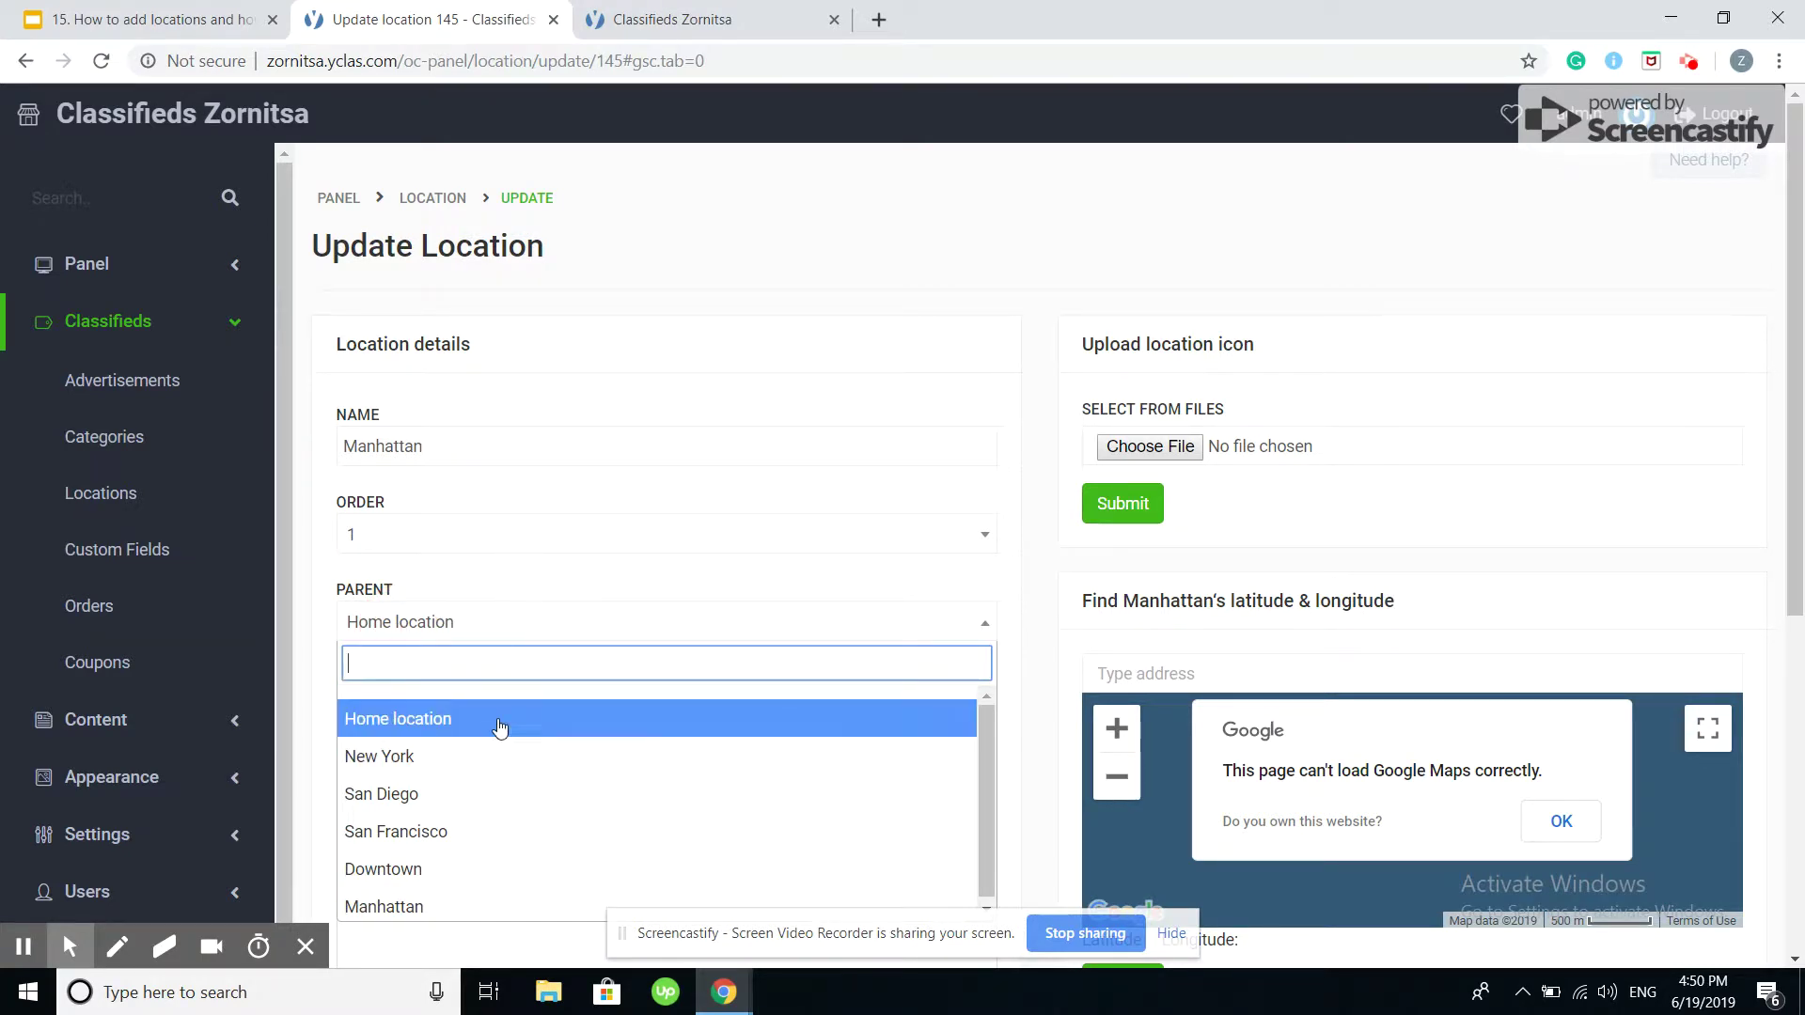
{"action": "left_click", "coordinate": [475, 754]}
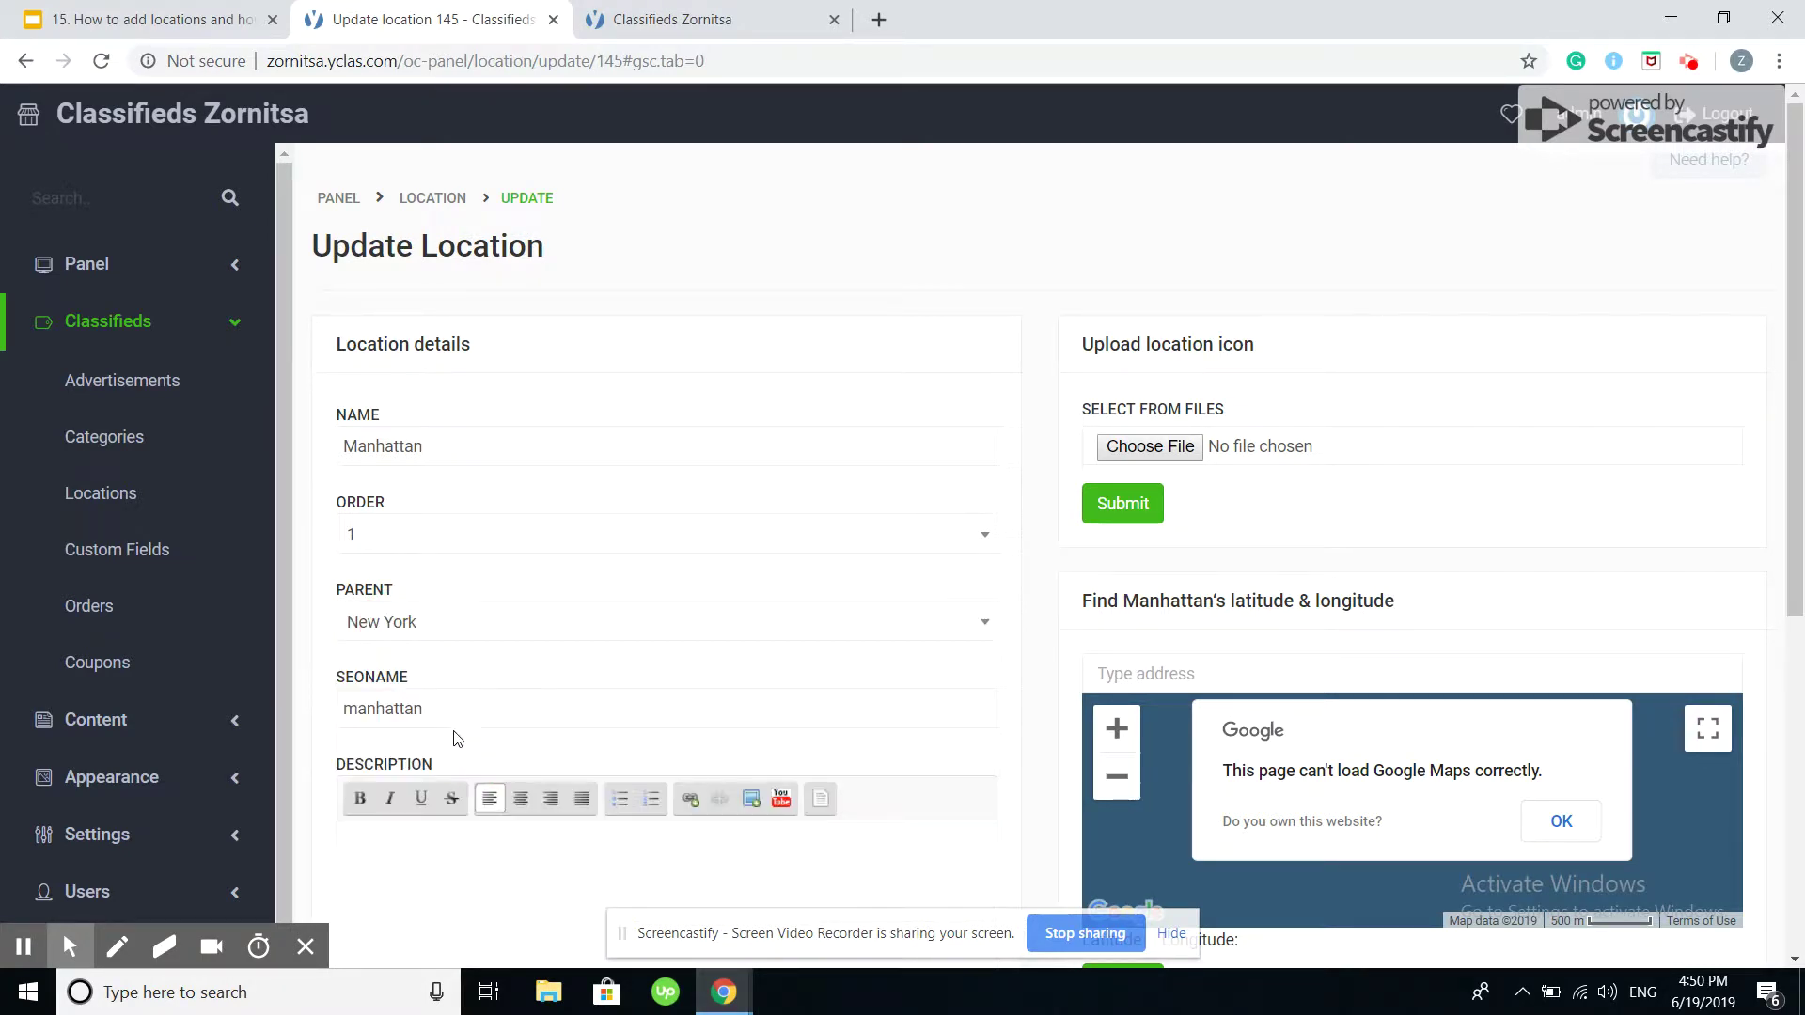
{"action": "left_click", "coordinate": [1166, 449]}
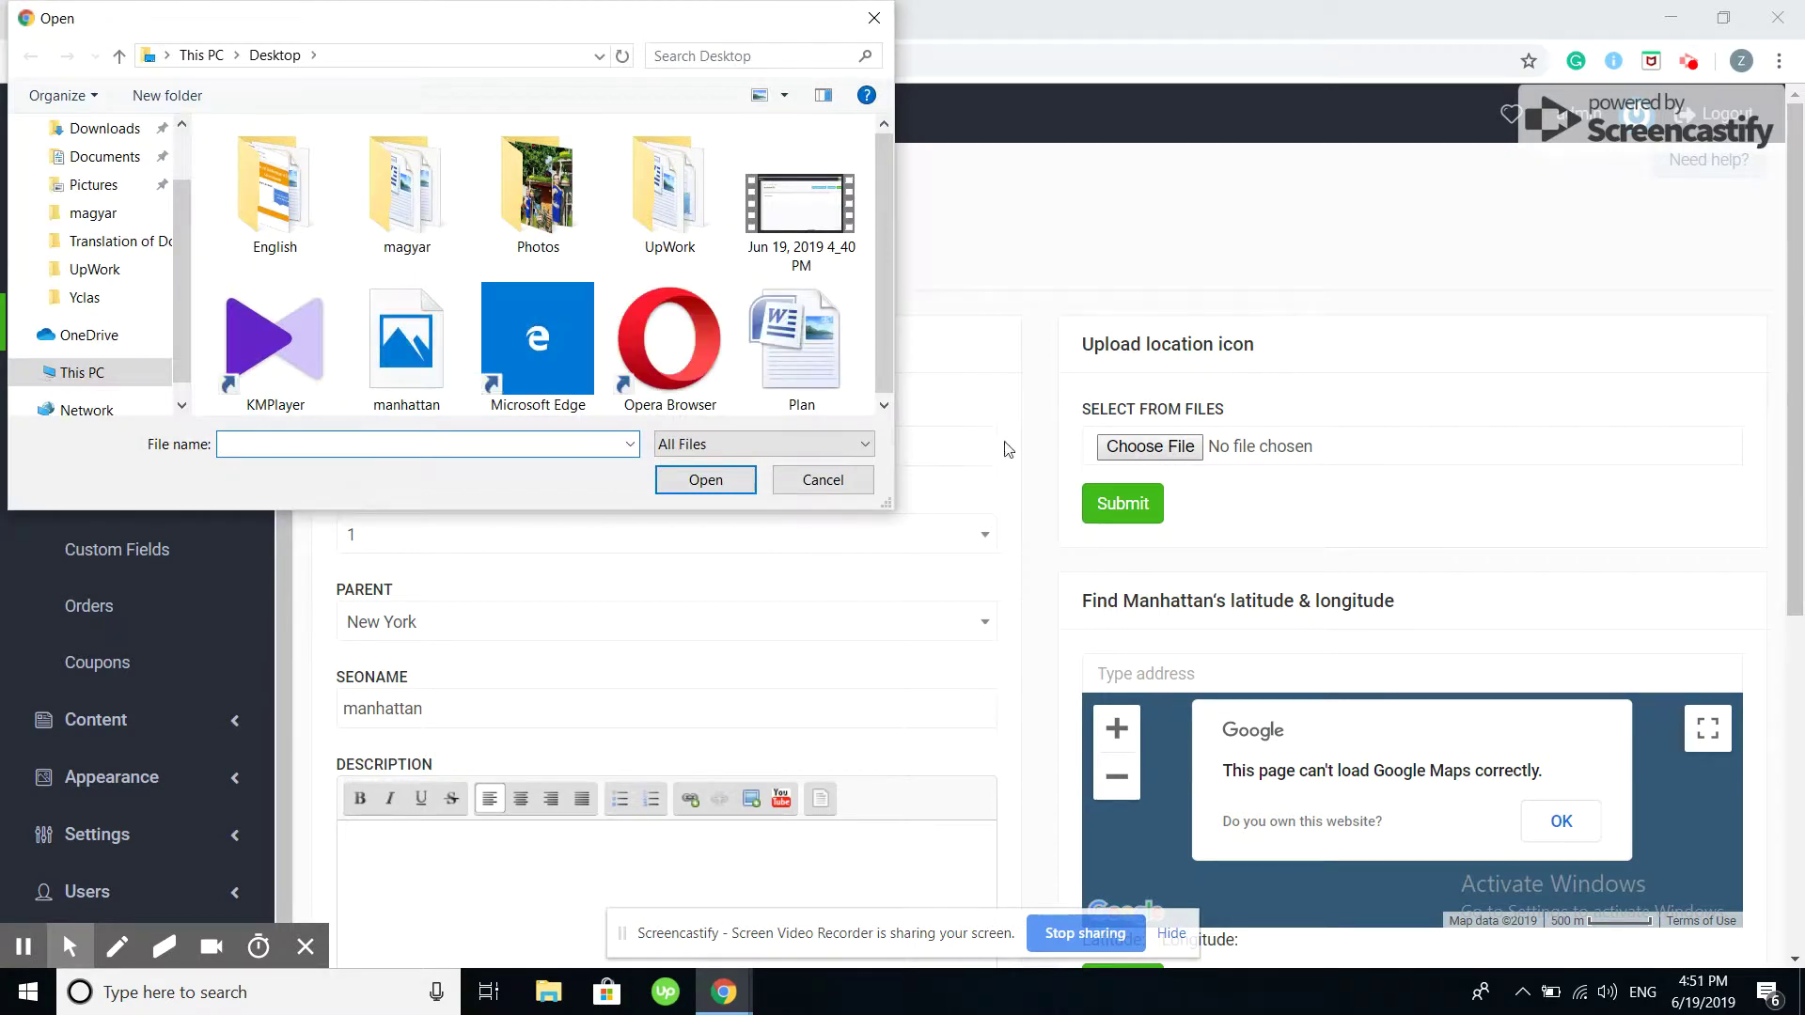
{"action": "double_click", "coordinate": [428, 370]}
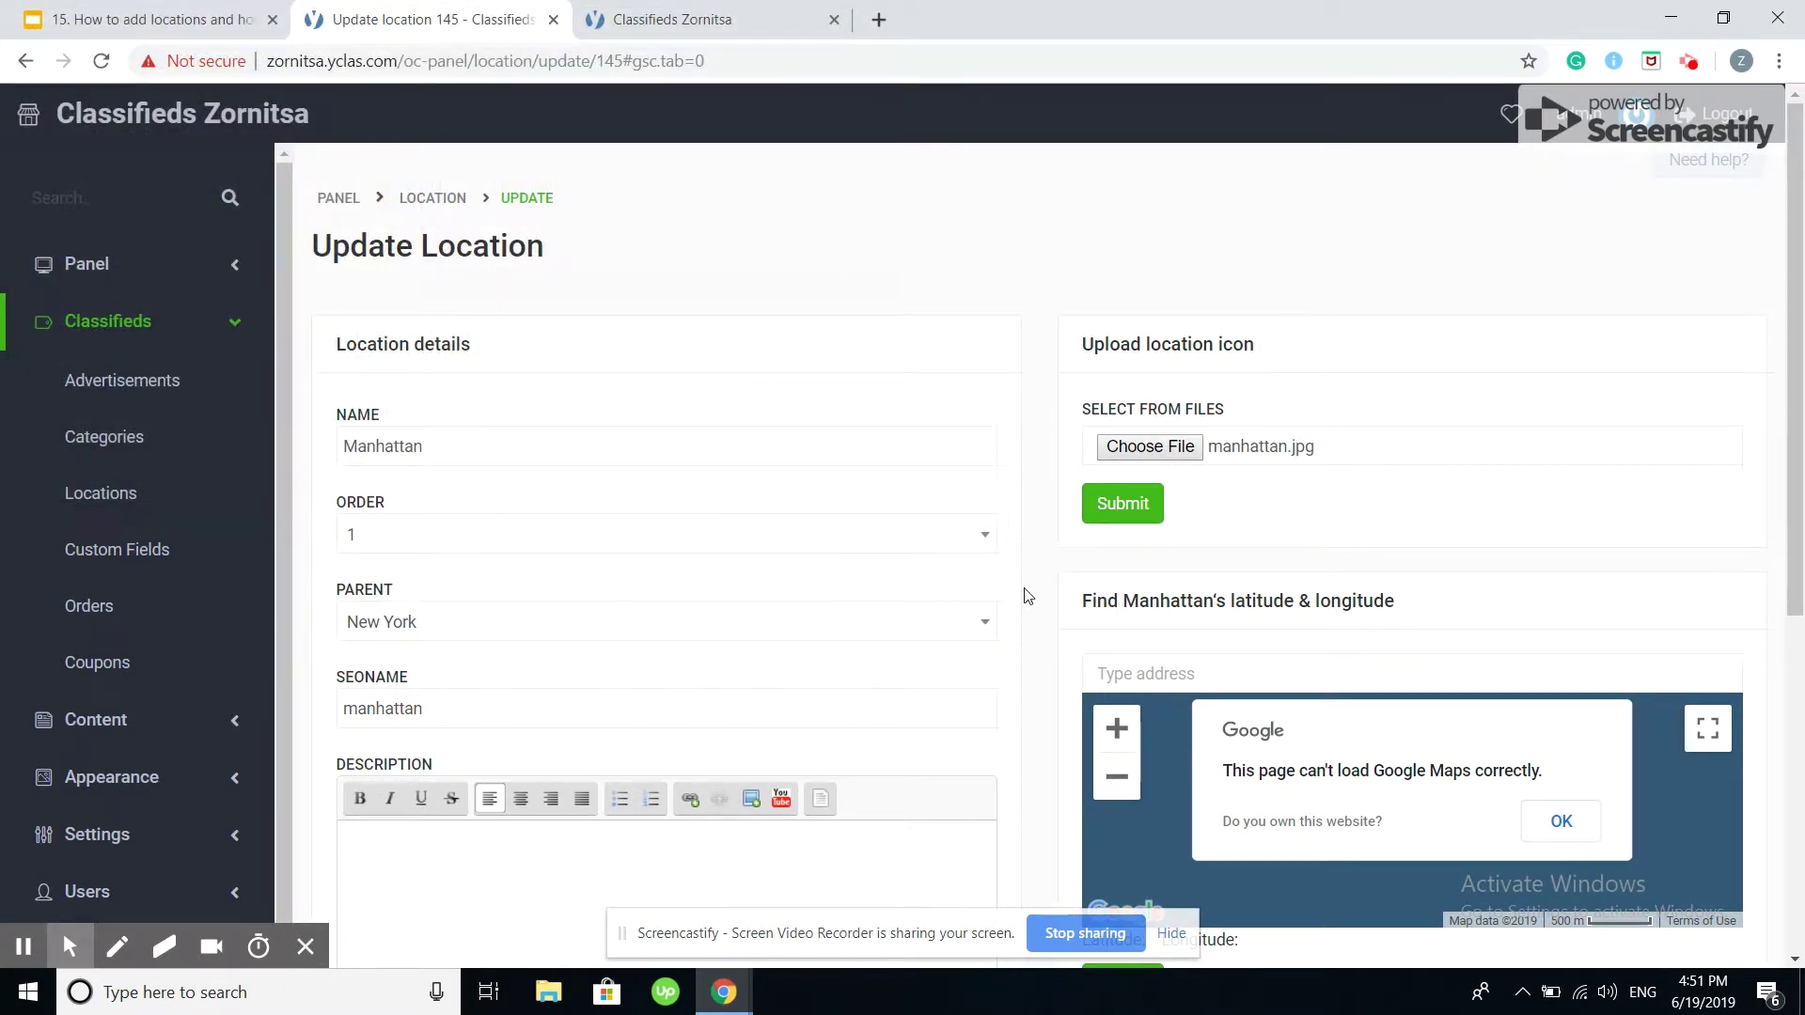
{"action": "left_click", "coordinate": [1156, 513]}
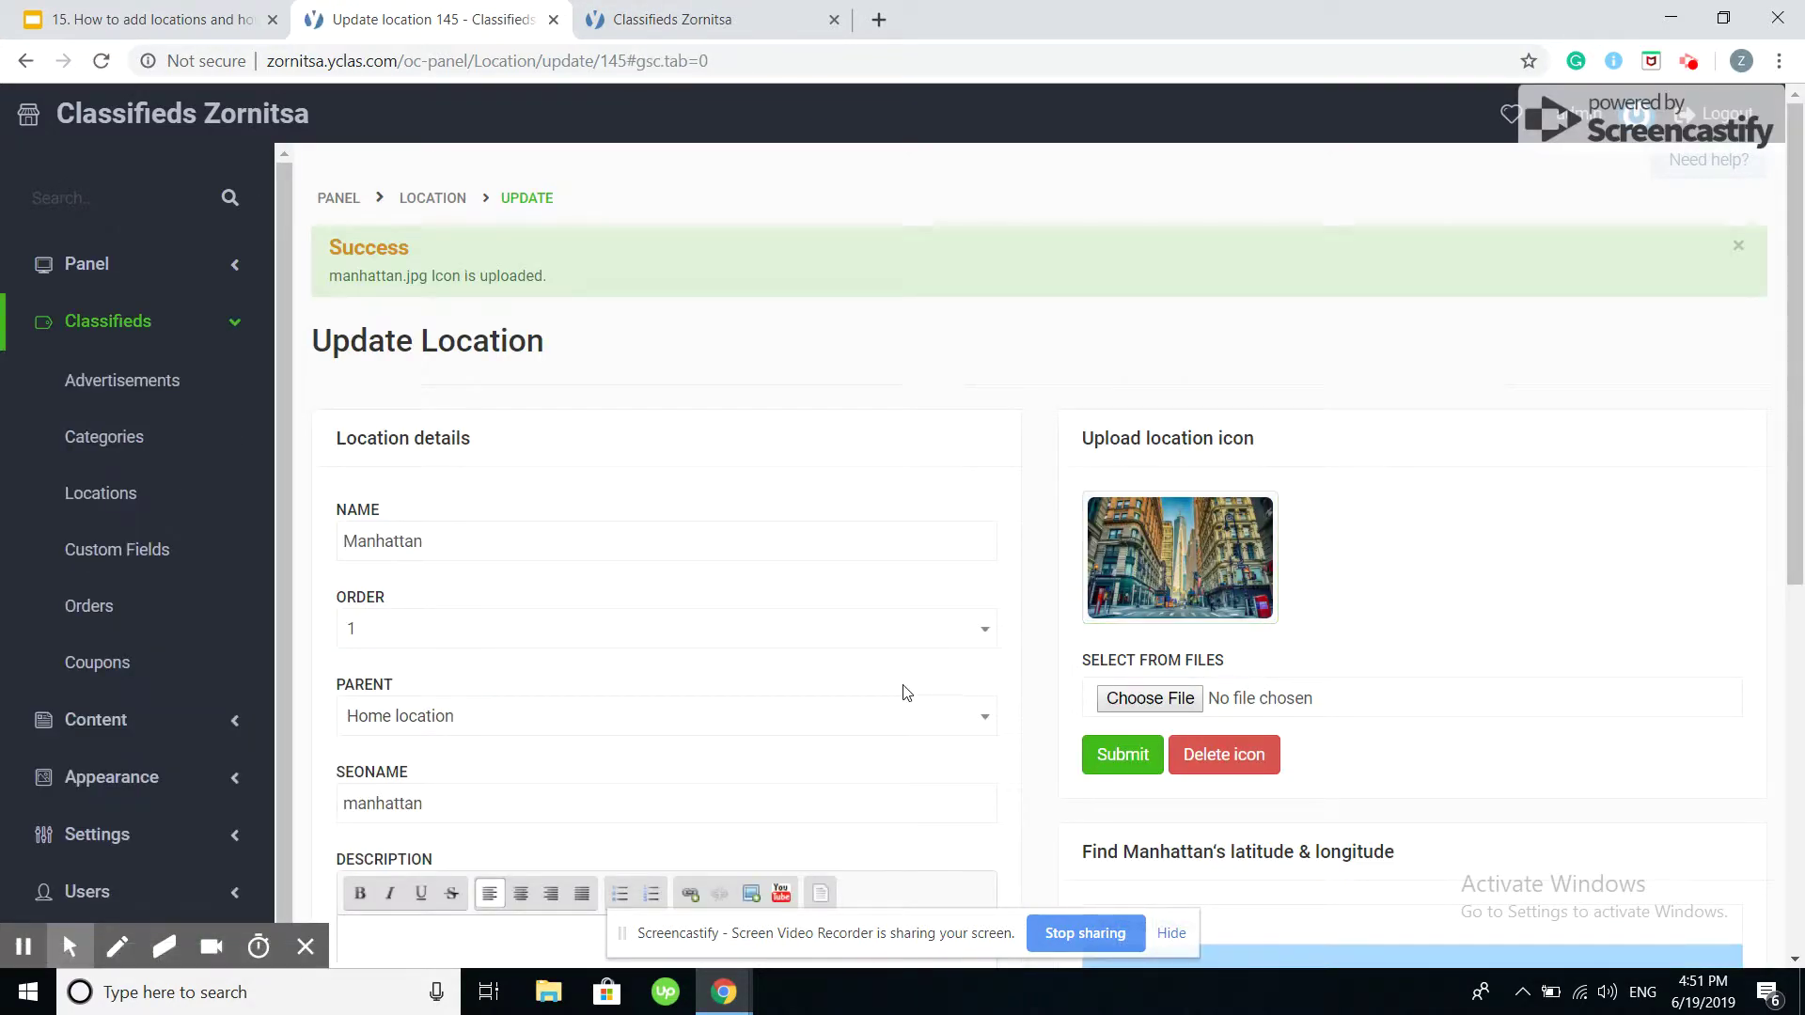
Step: Reselect New York as Manhattan's parent and save the location details
{"action": "left_click", "coordinate": [544, 726]}
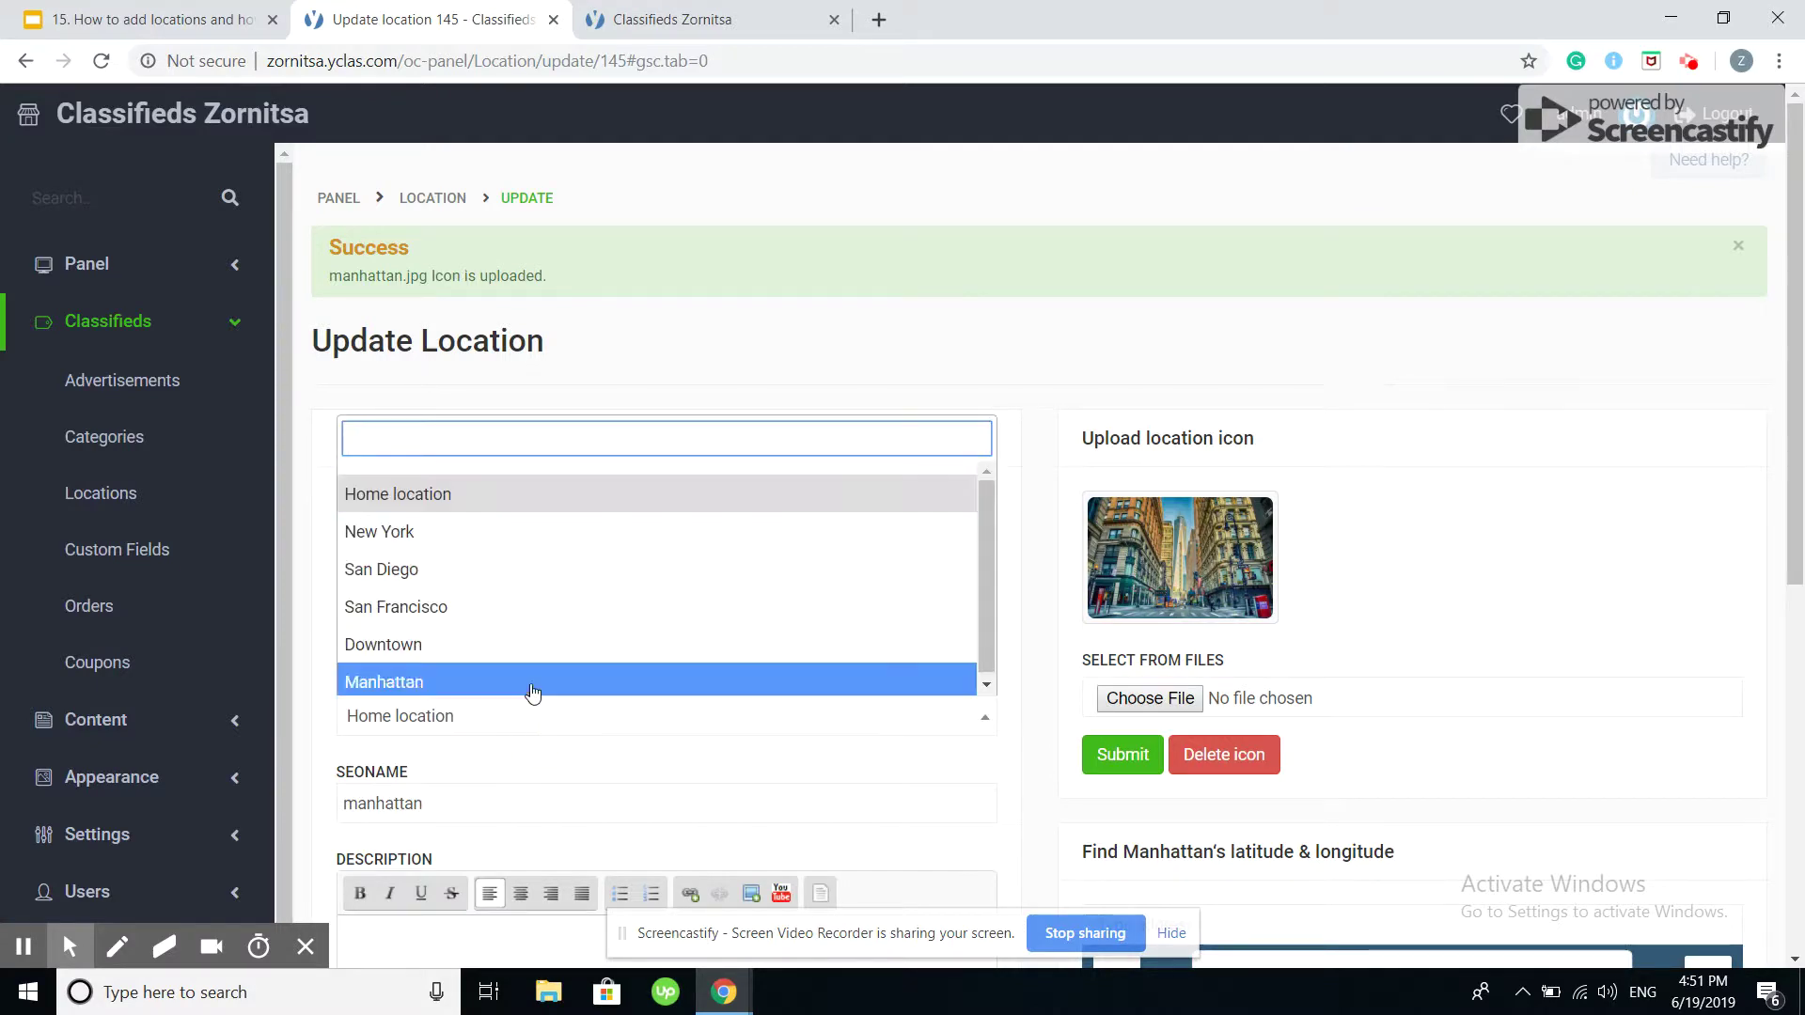
{"action": "left_click", "coordinate": [452, 549]}
{"action": "scroll", "coordinate": [405, 662], "scroll_direction": "down", "scroll_amount": 5}
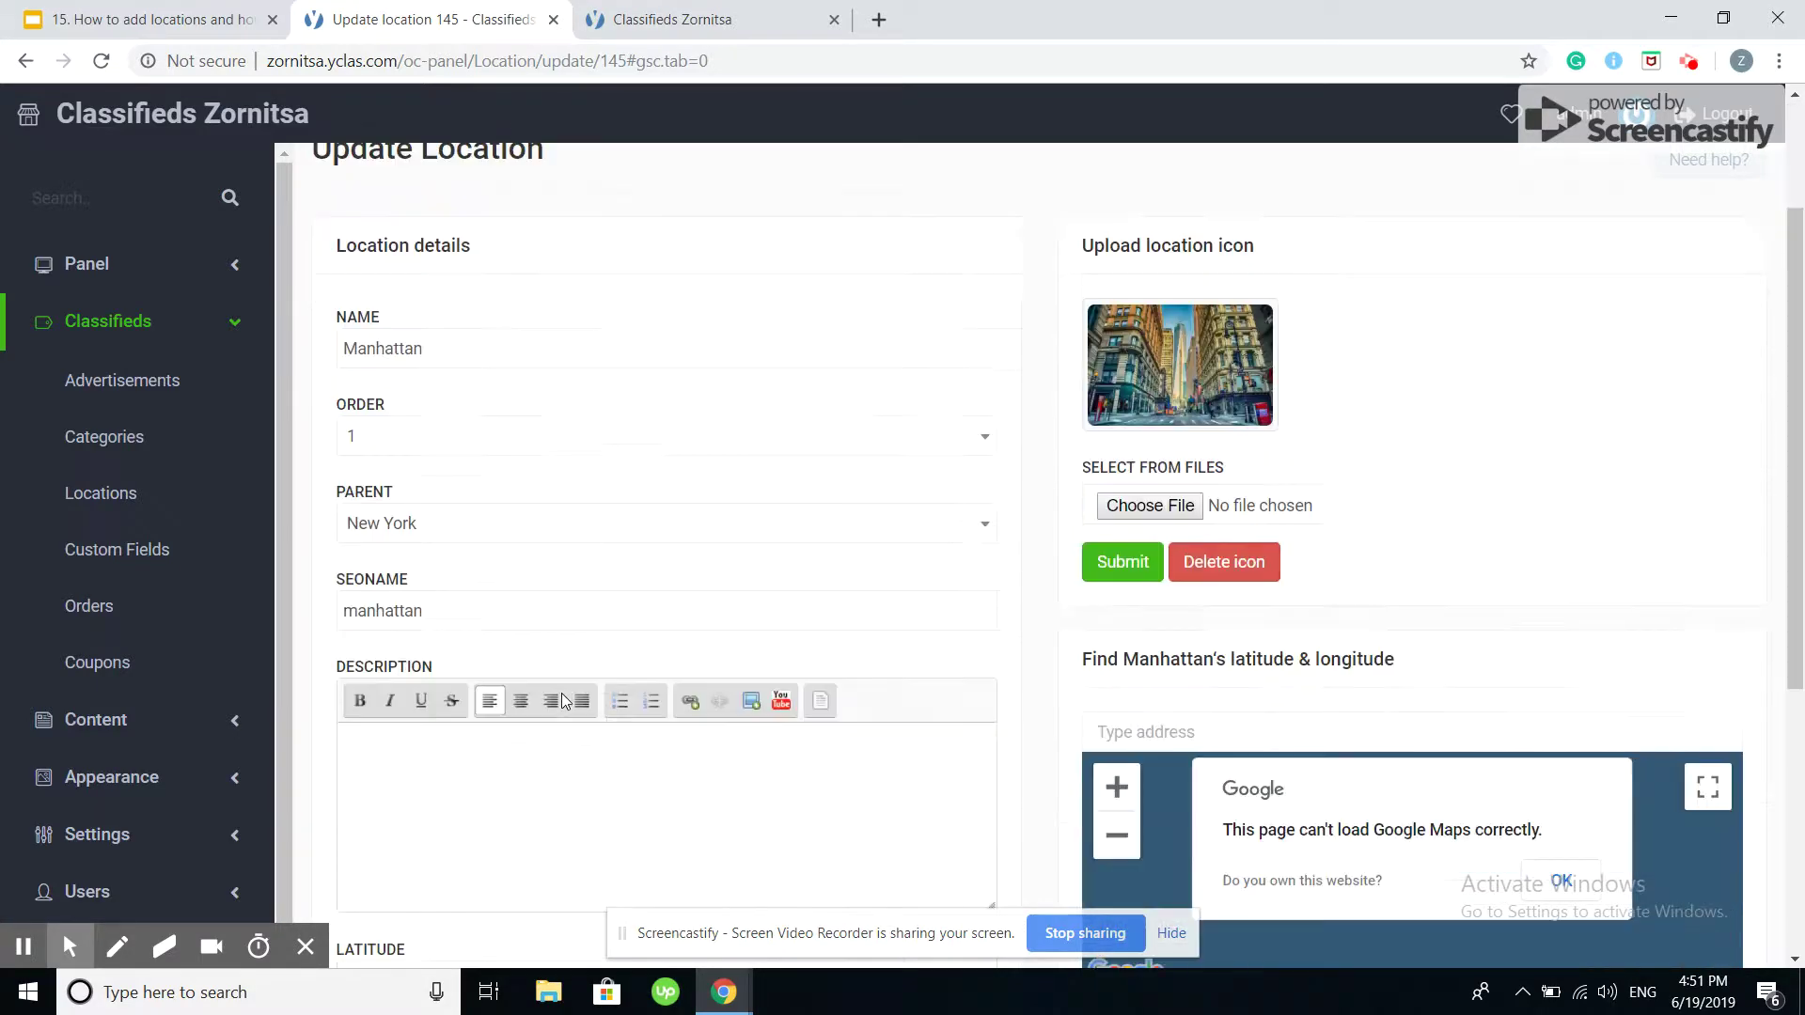
{"action": "scroll", "coordinate": [563, 694], "scroll_direction": "down", "scroll_amount": 2}
{"action": "left_click", "coordinate": [377, 818]}
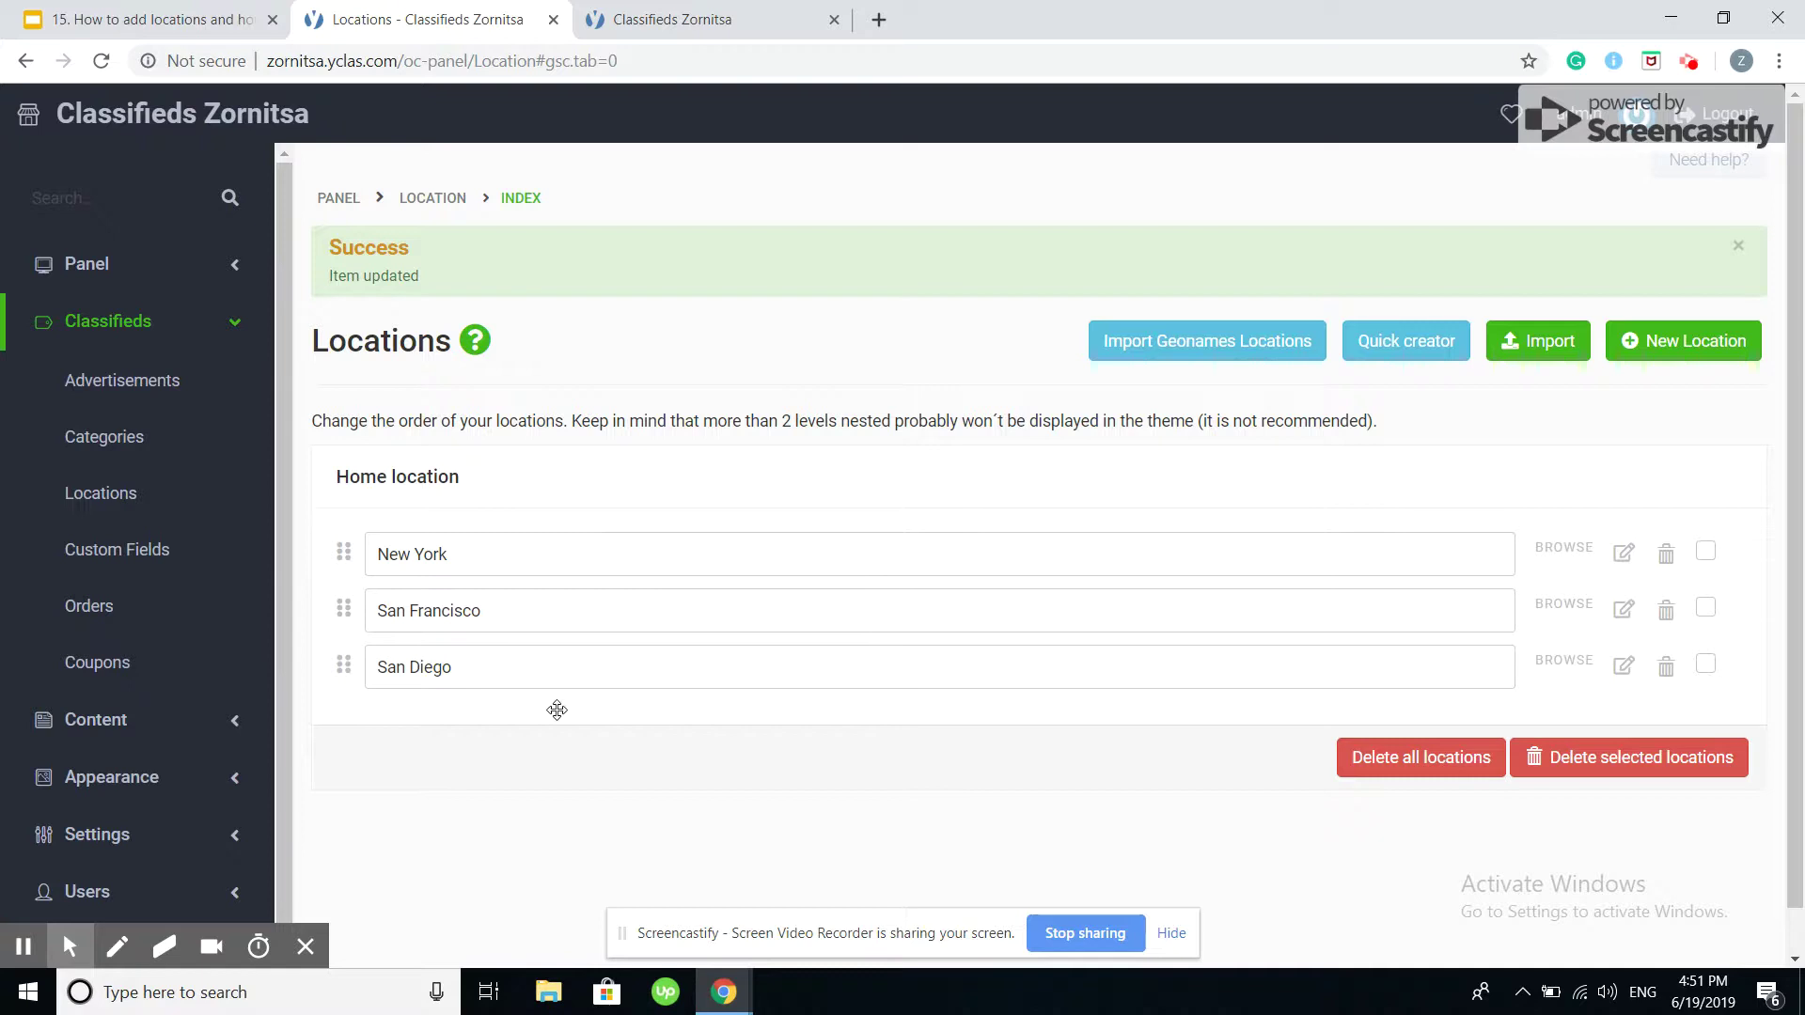
Step: Start a new ad with Publish new on the public Classifieds Zornitsa site
{"action": "left_click", "coordinate": [688, 28]}
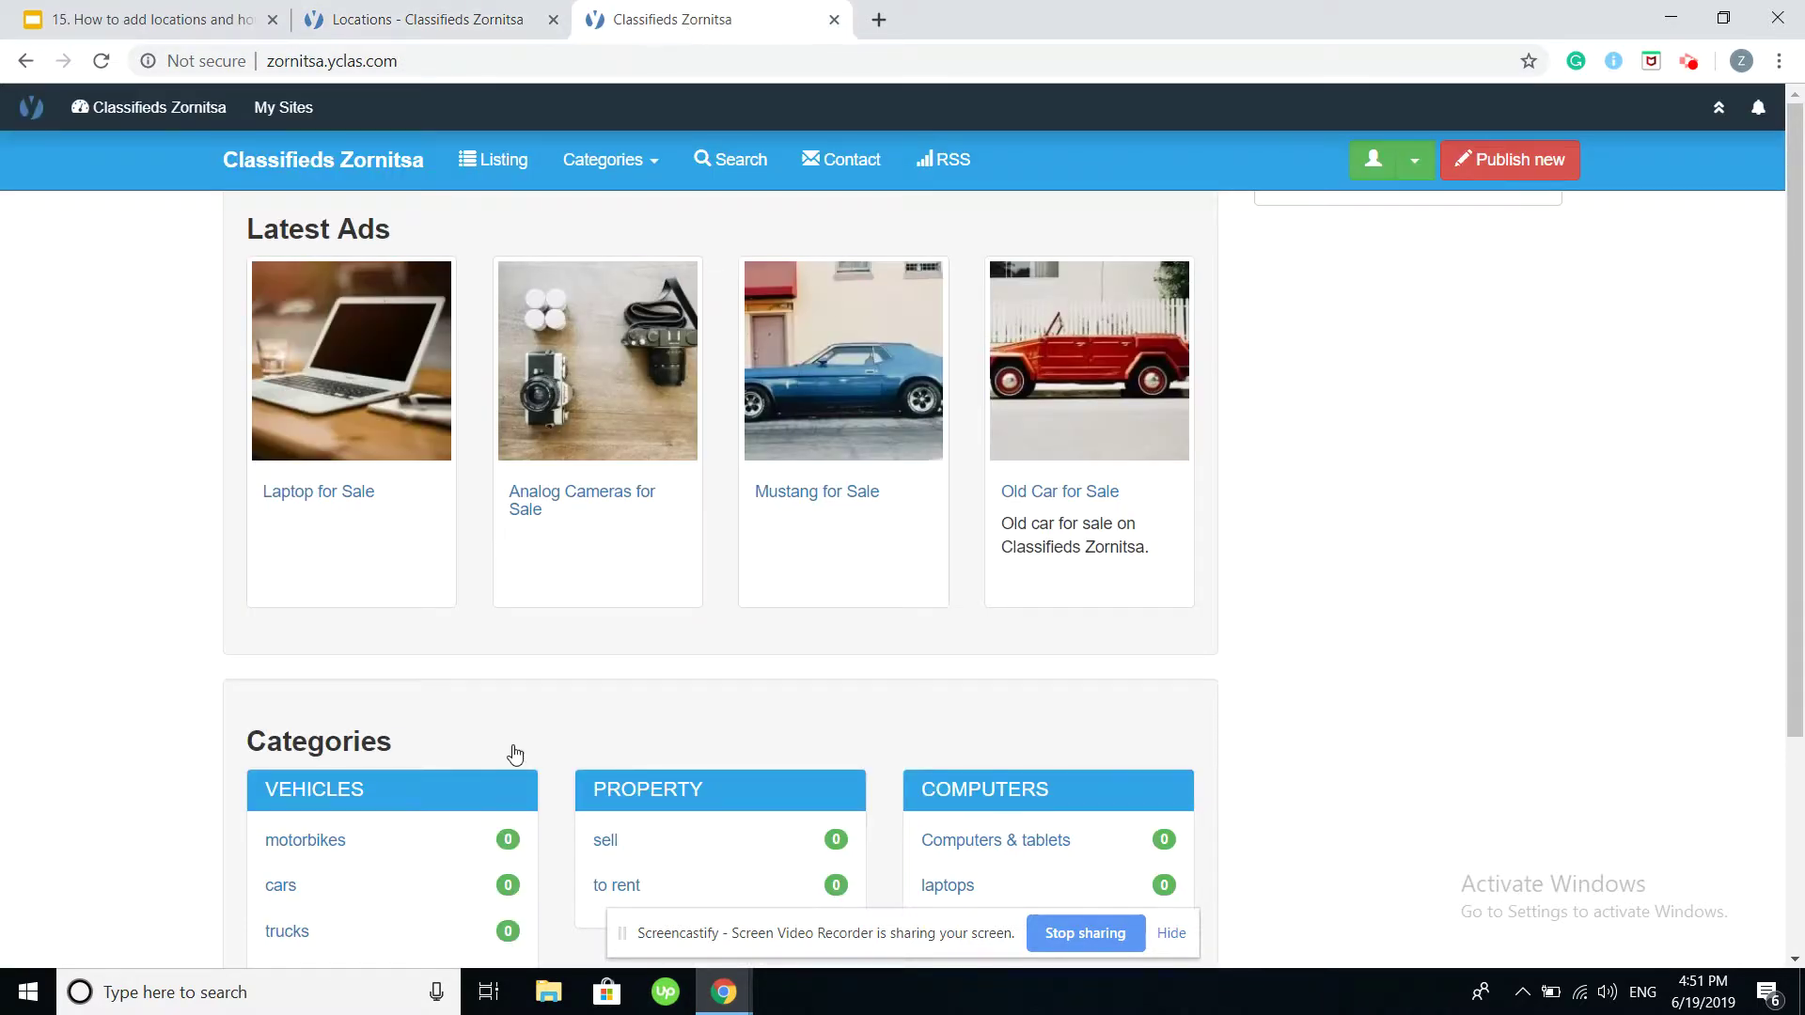
{"action": "scroll", "coordinate": [590, 639], "scroll_direction": "down", "scroll_amount": 3}
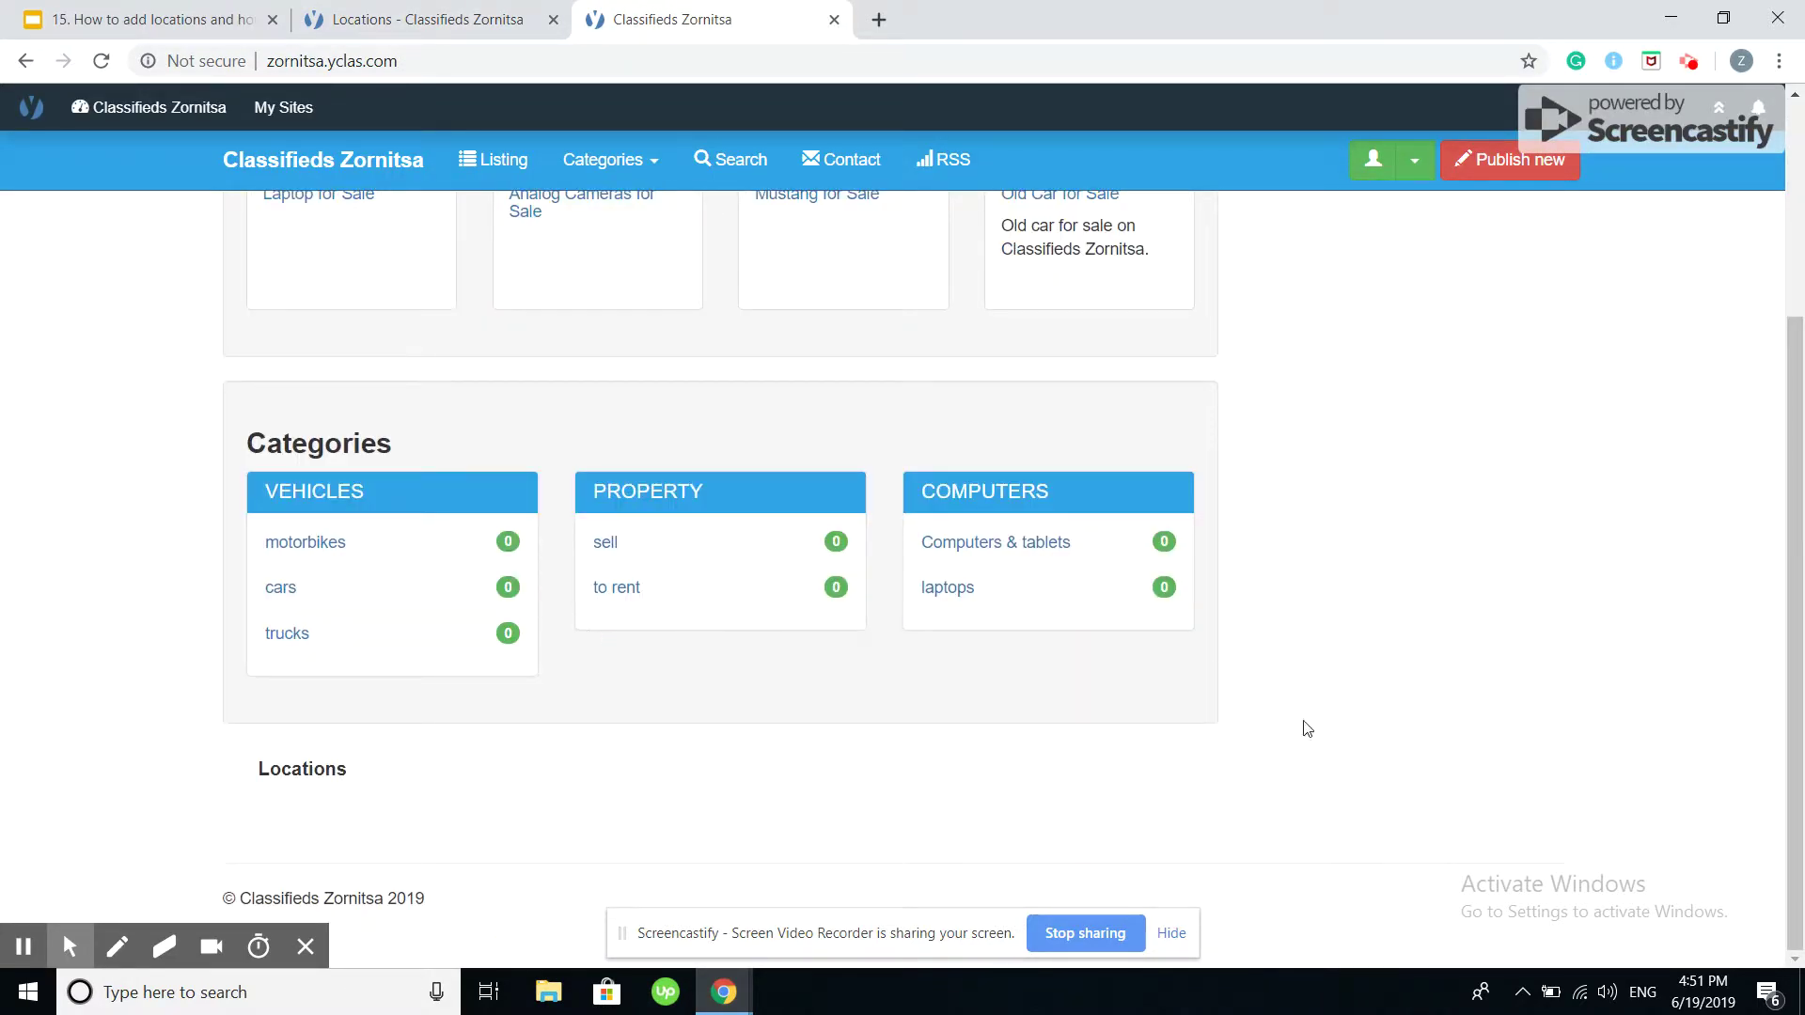
{"action": "scroll", "coordinate": [1354, 709], "scroll_direction": "up", "scroll_amount": 3}
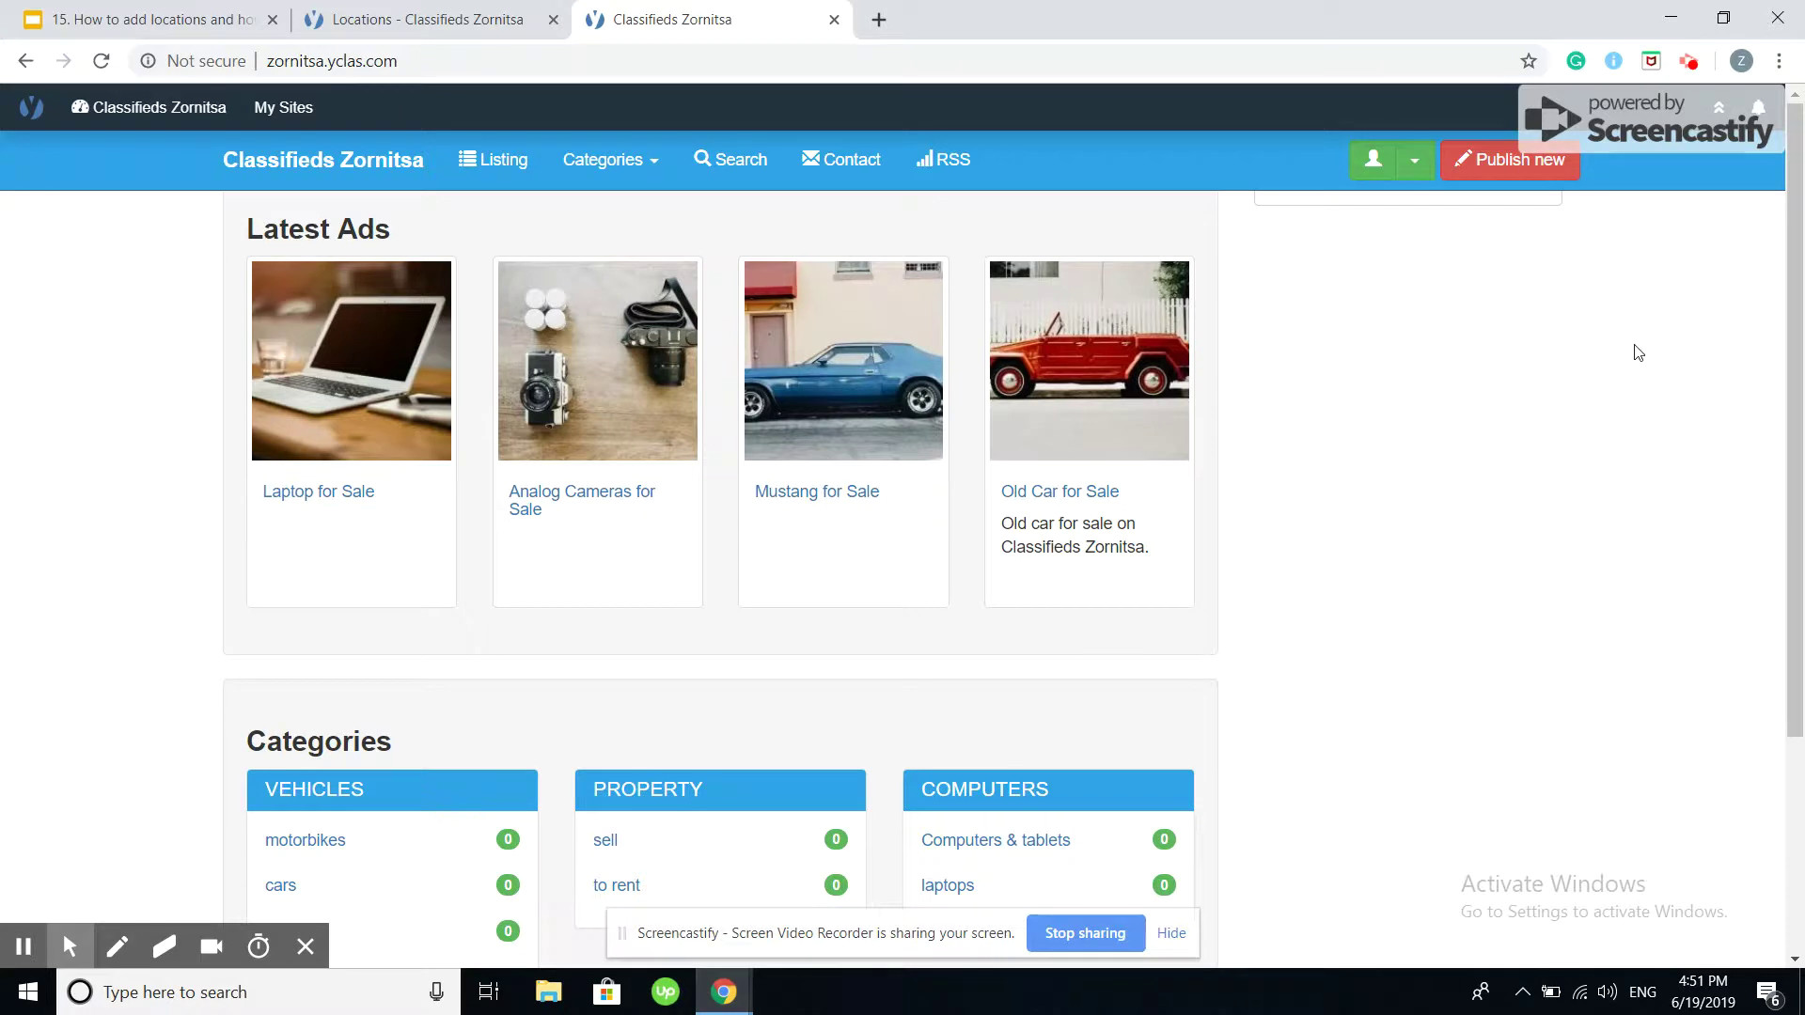
{"action": "left_click", "coordinate": [1484, 165]}
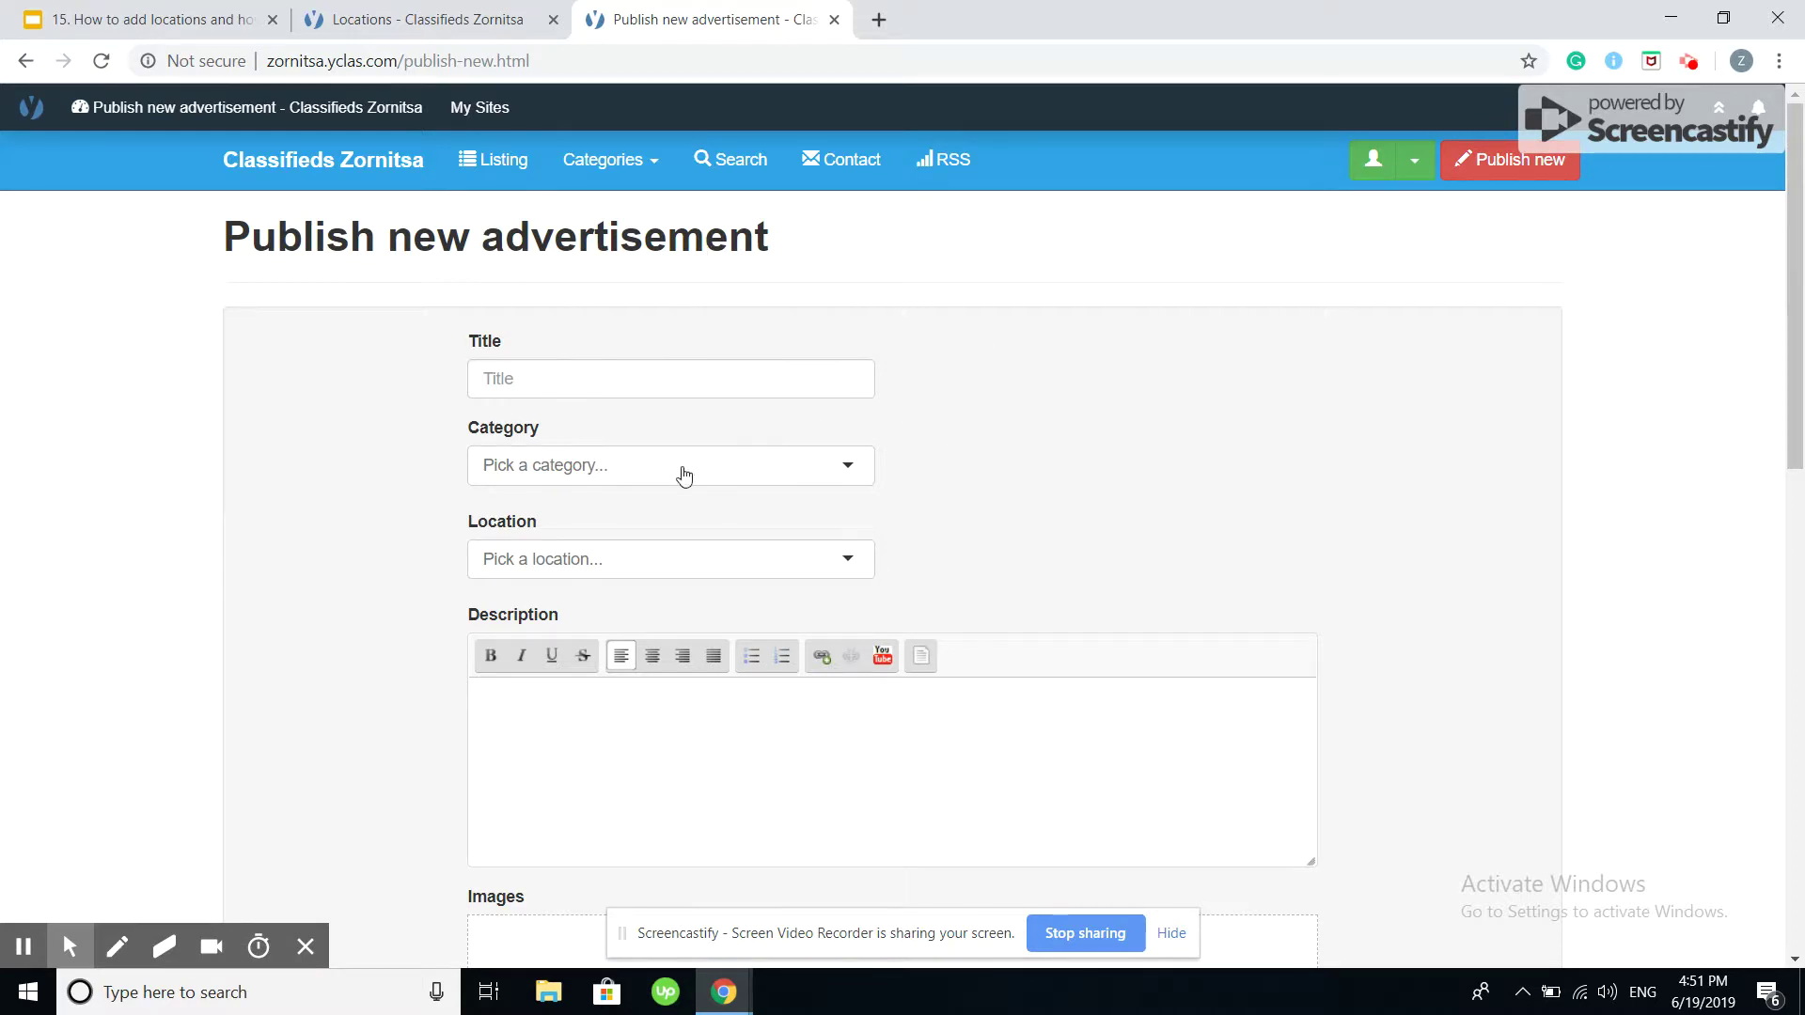
Step: Set the ad's category to property and location to New York > Manhattan > Downtown
{"action": "left_click", "coordinate": [521, 468]}
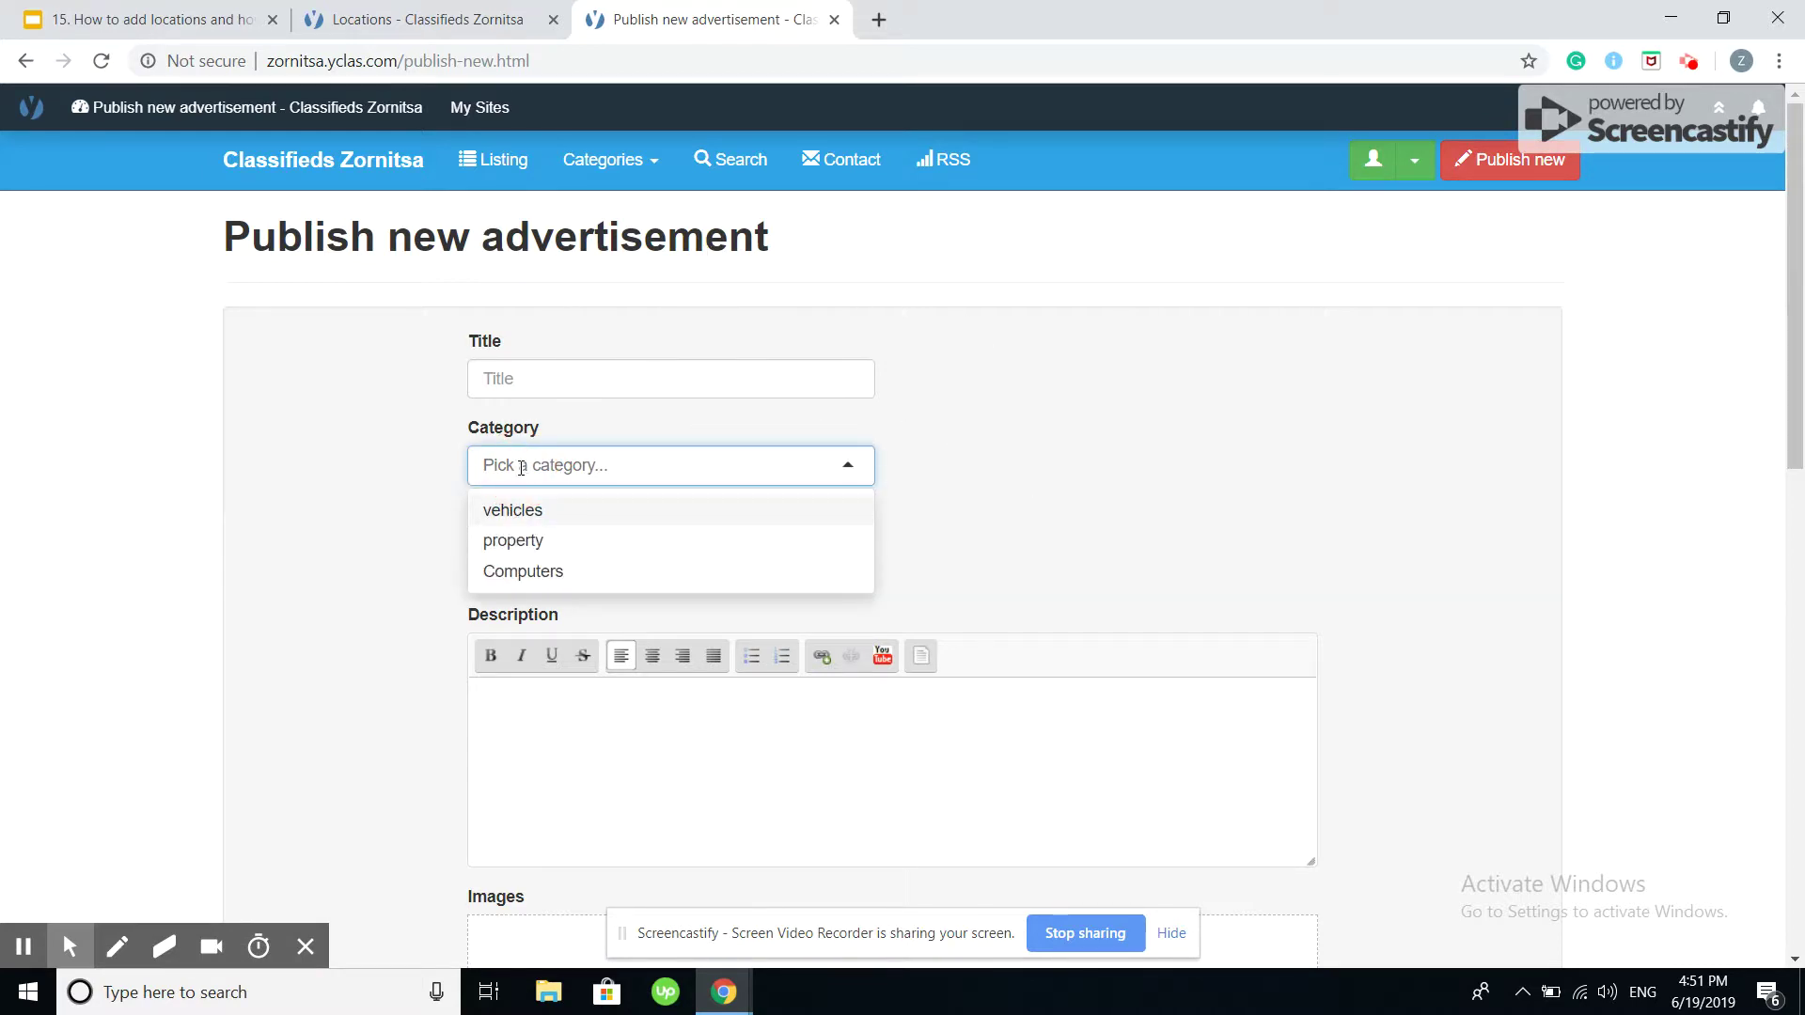
{"action": "left_click", "coordinate": [523, 540]}
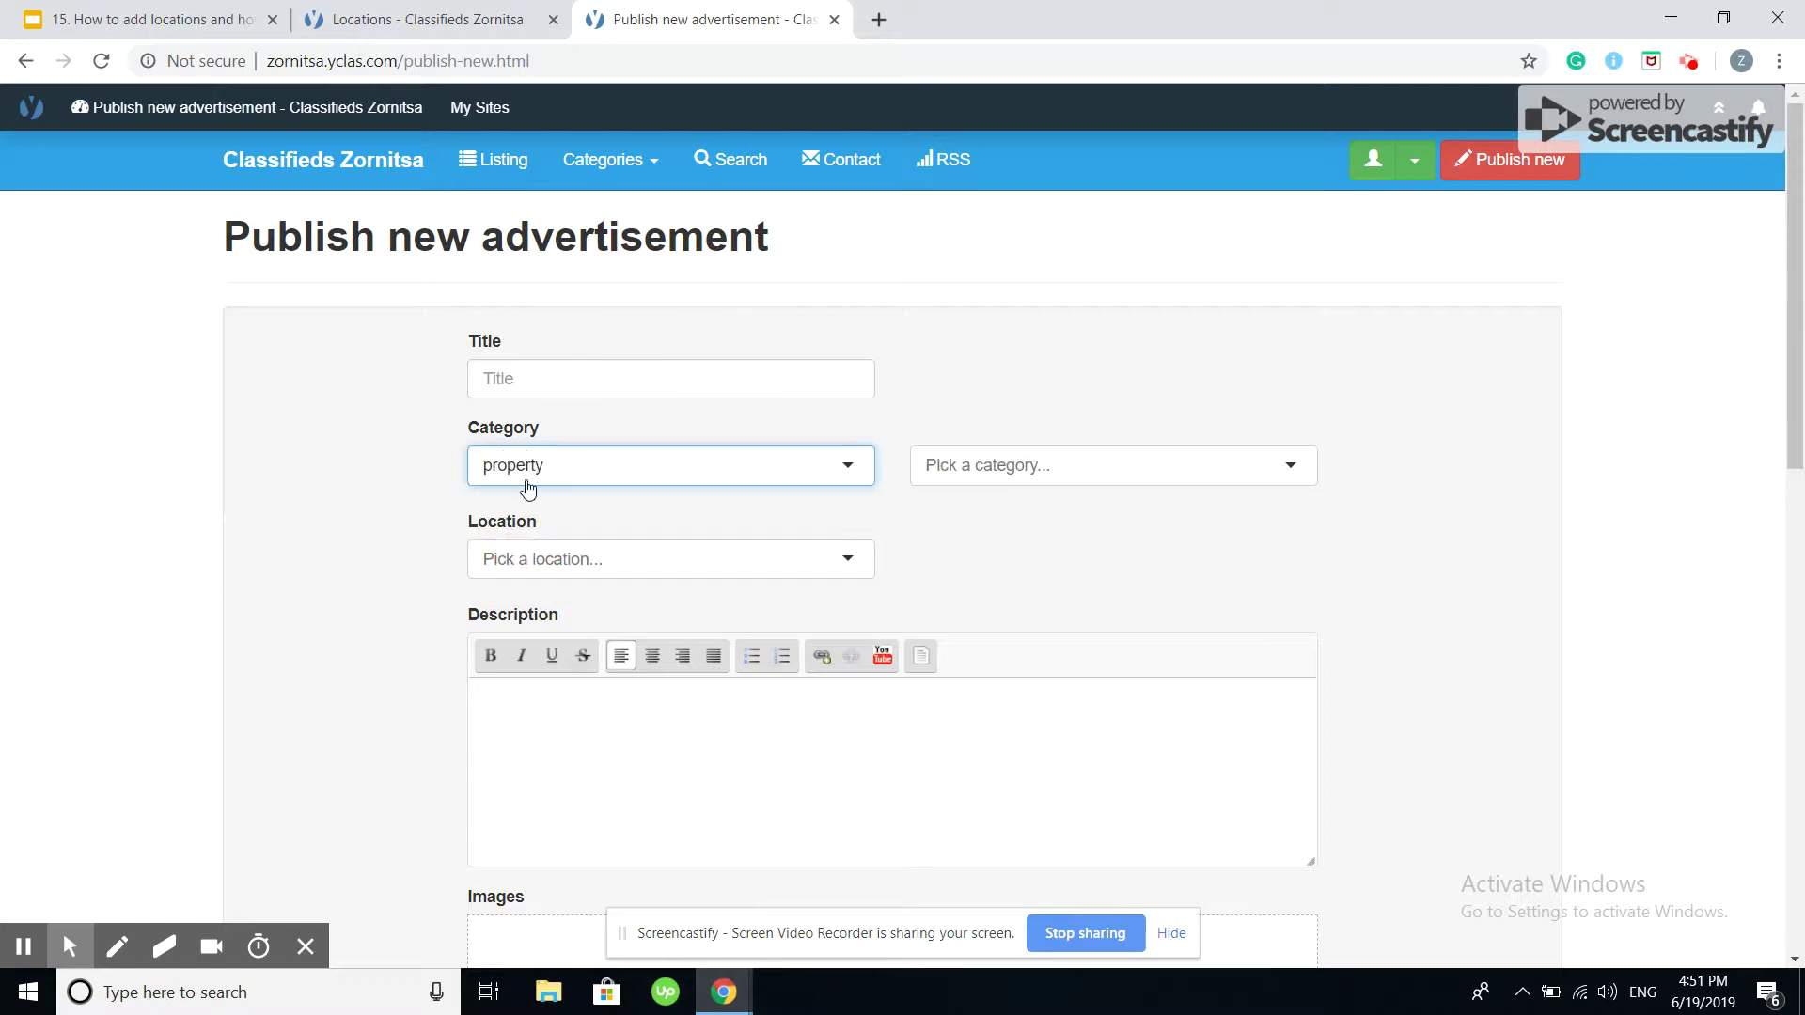
{"action": "left_click", "coordinate": [543, 564]}
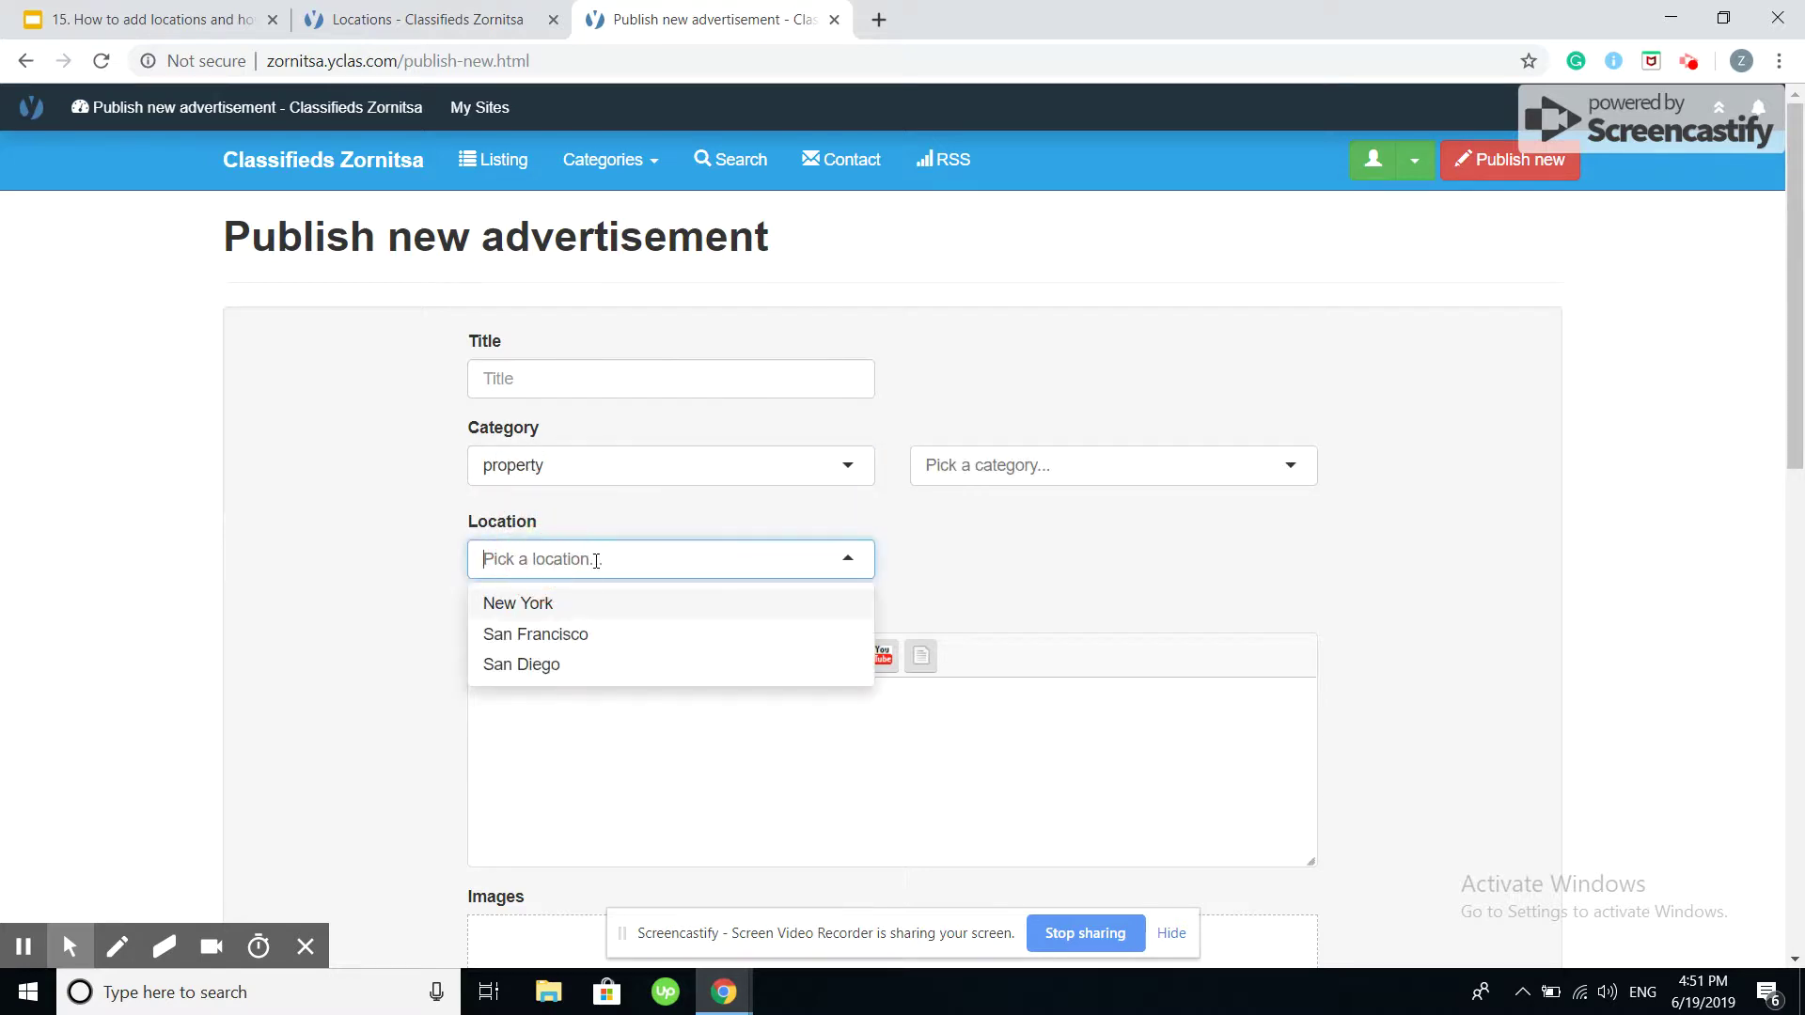
{"action": "left_click", "coordinate": [596, 612]}
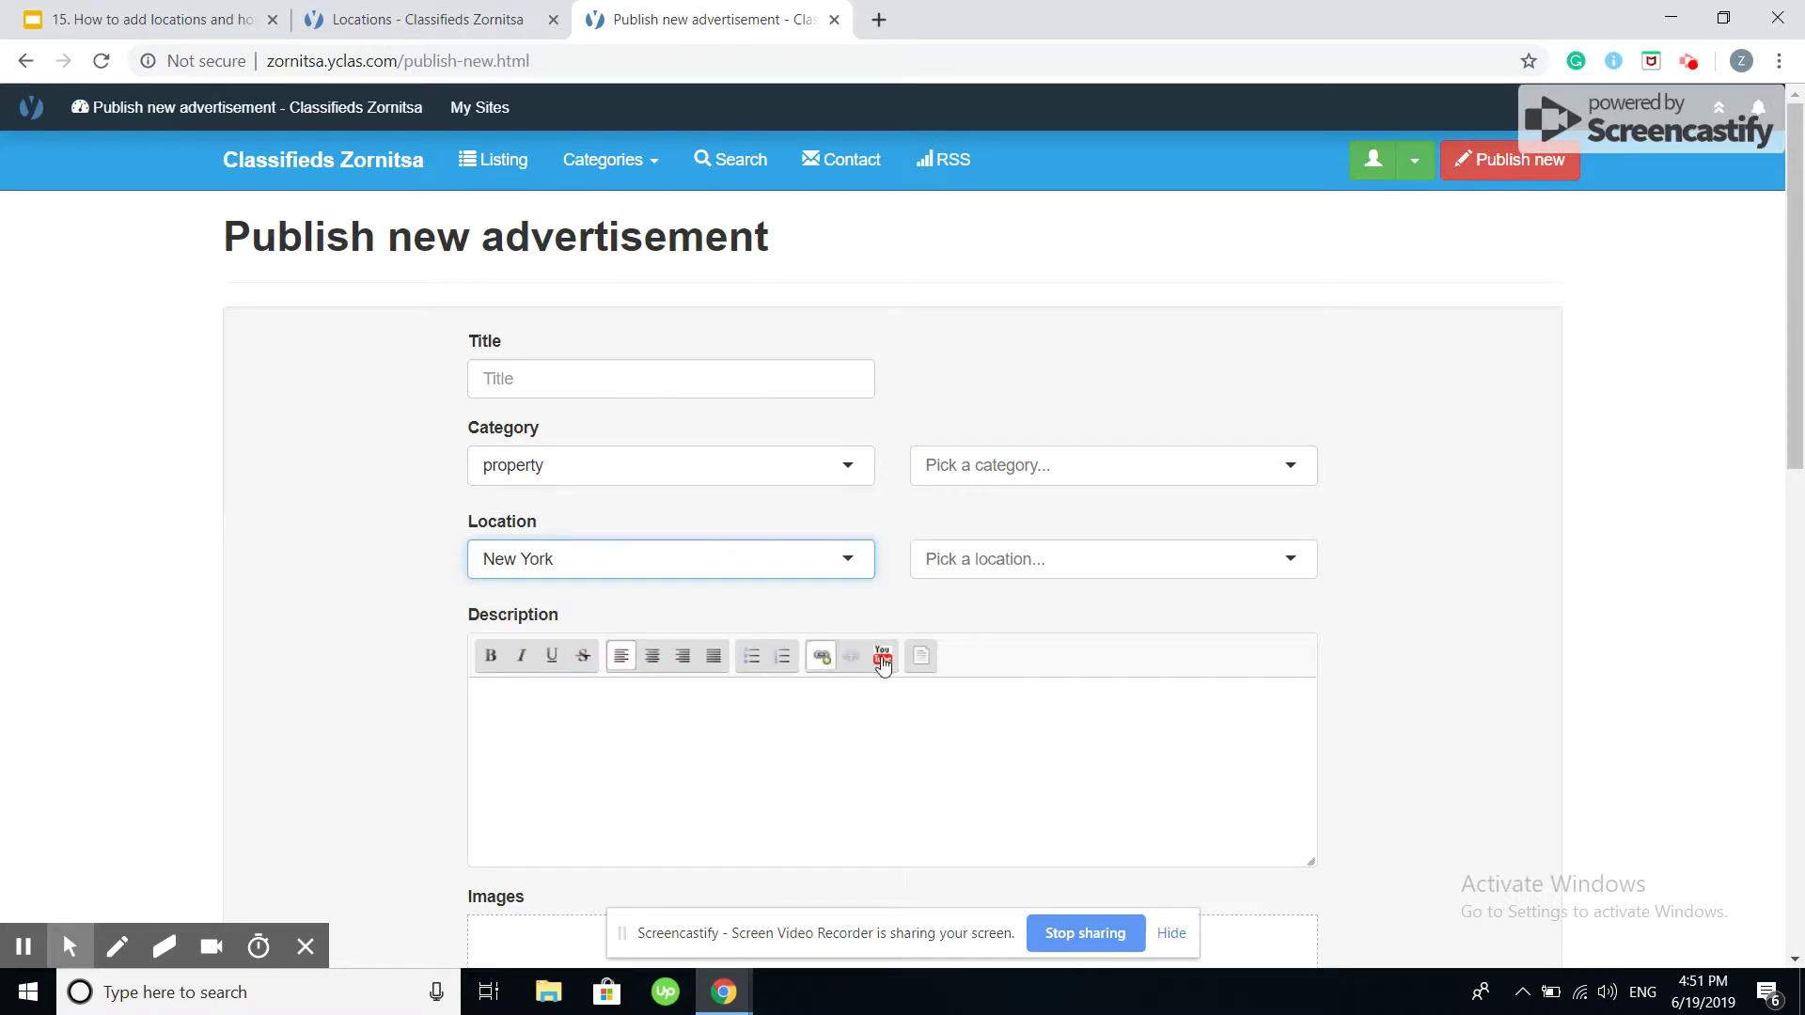
{"action": "left_click", "coordinate": [963, 567]}
{"action": "left_click", "coordinate": [968, 616]}
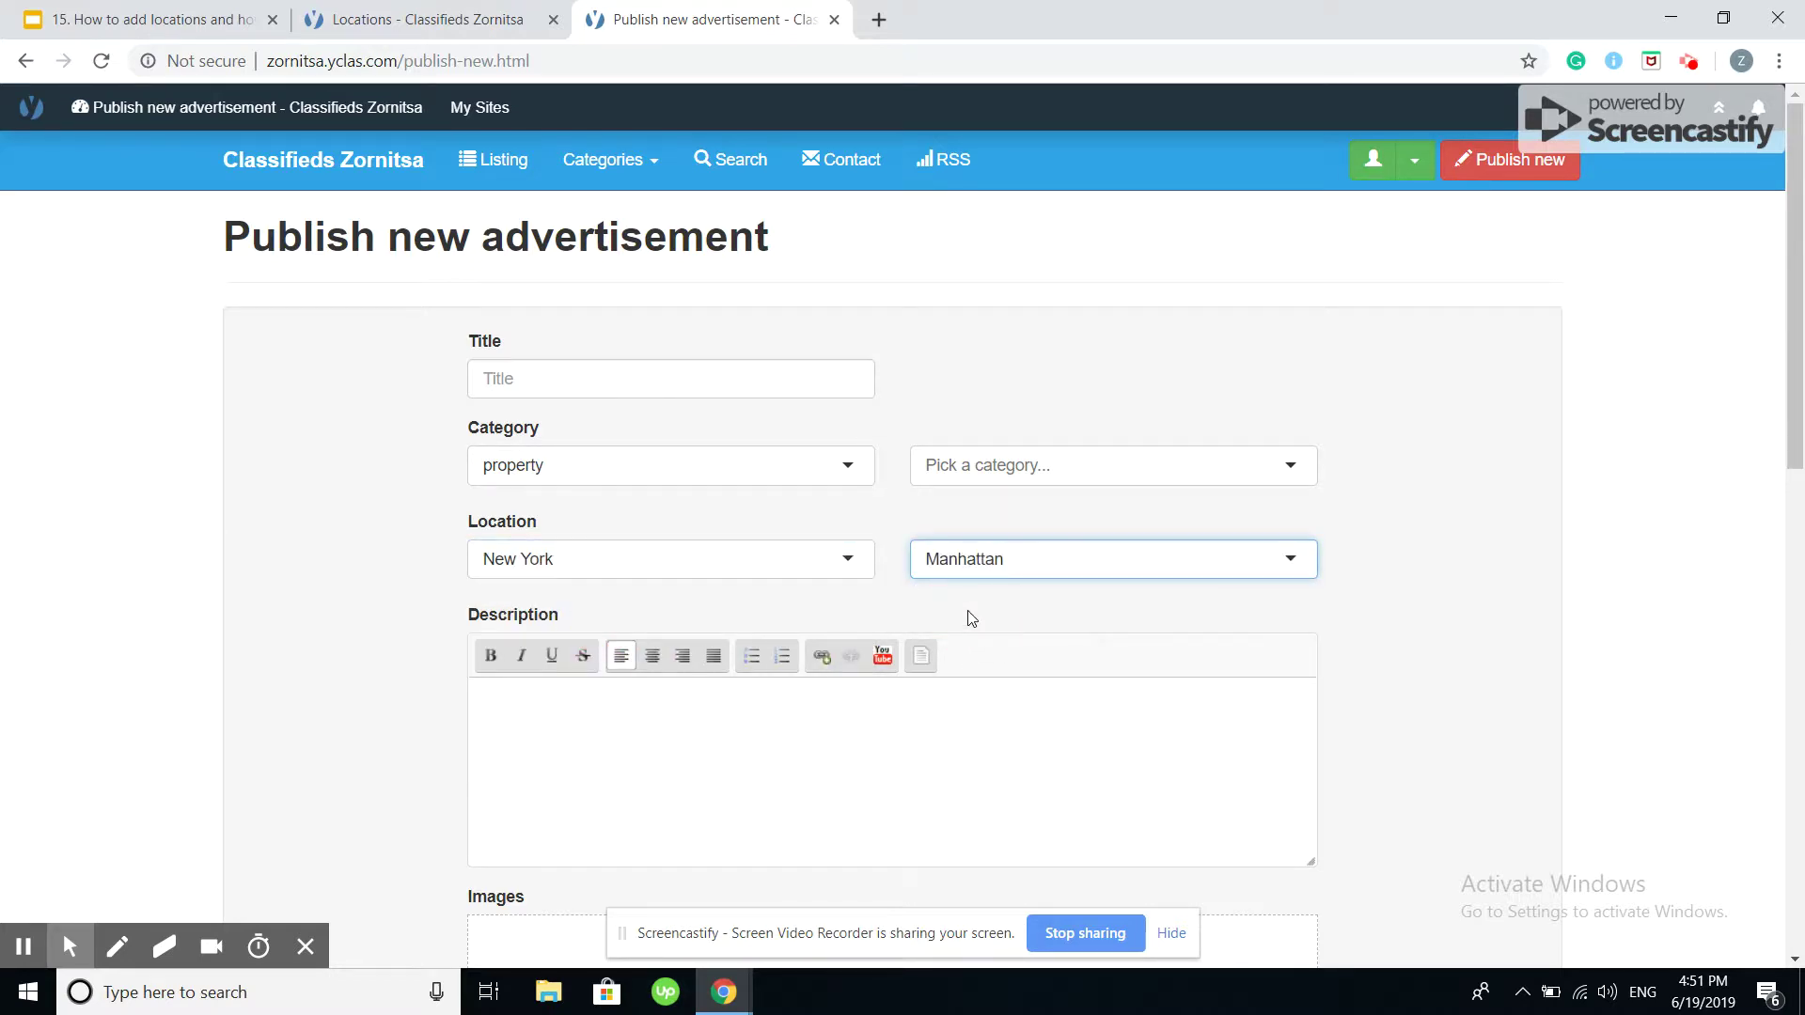
{"action": "left_click", "coordinate": [596, 611]}
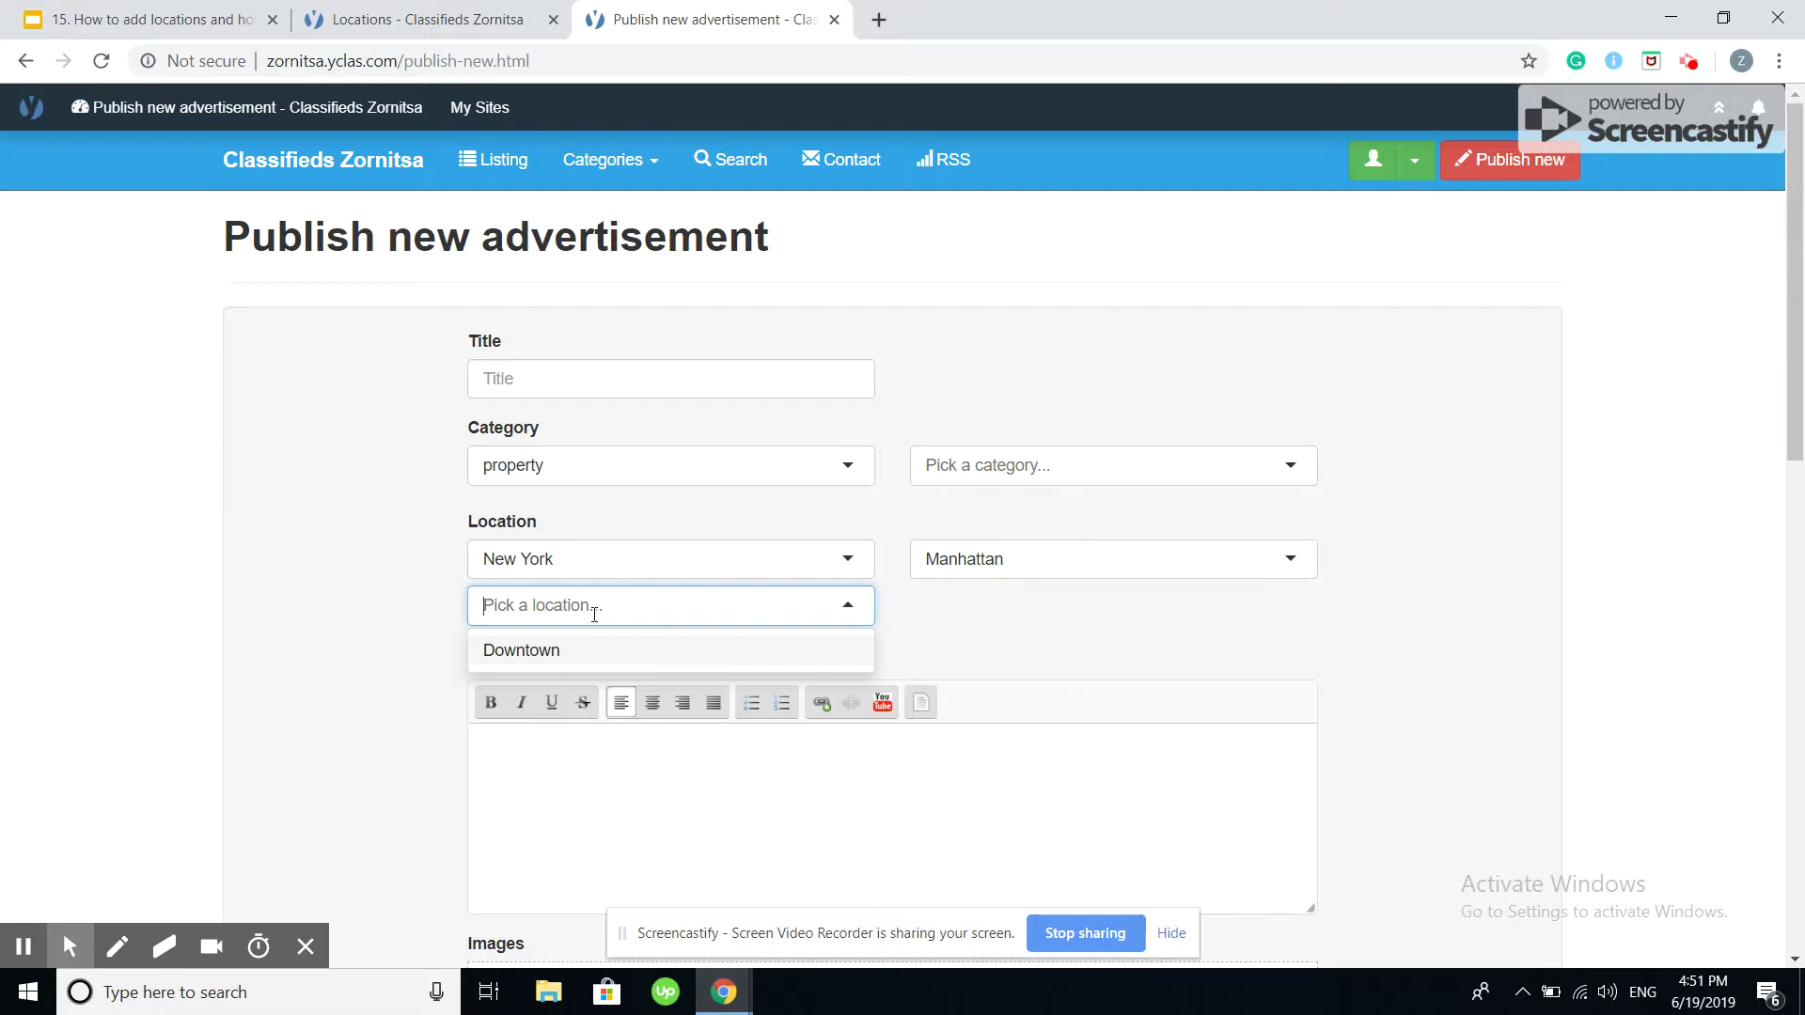
{"action": "left_click", "coordinate": [581, 651]}
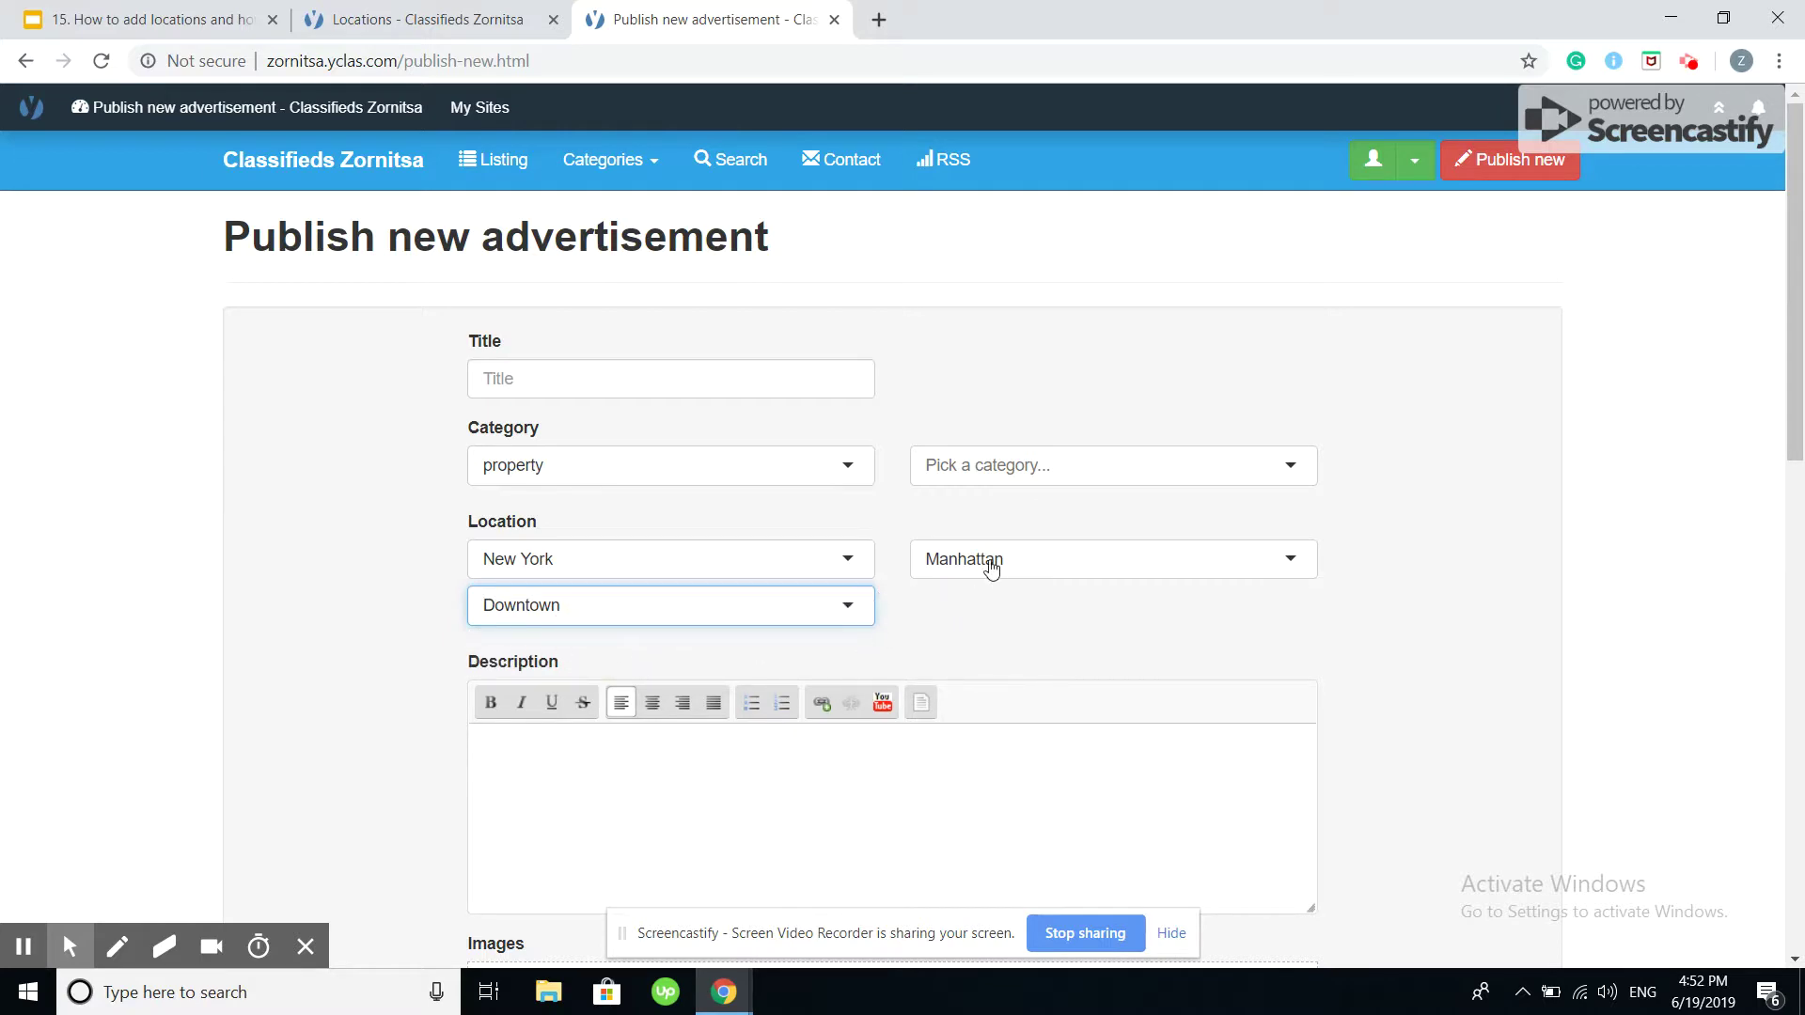
Step: Scroll through the ad form to check the Locations widget
{"action": "scroll", "coordinate": [362, 730], "scroll_direction": "down", "scroll_amount": 4}
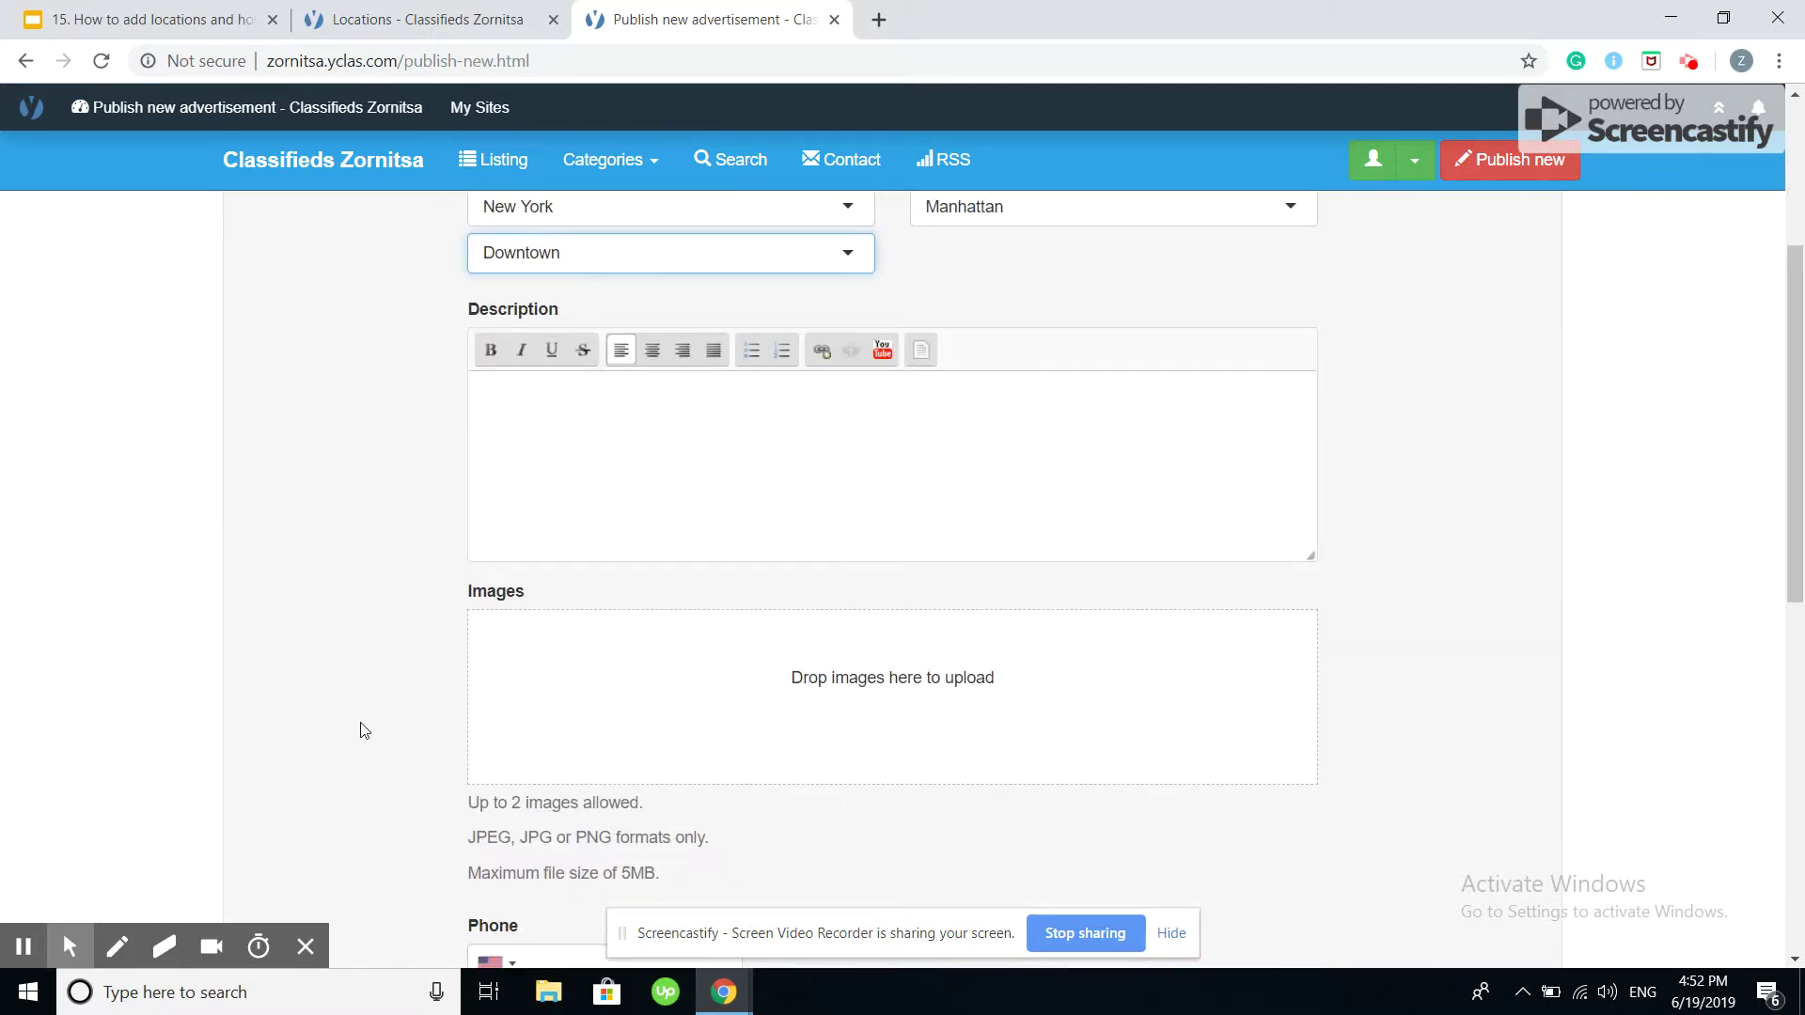
{"action": "scroll", "coordinate": [364, 730], "scroll_direction": "down", "scroll_amount": 6}
{"action": "scroll", "coordinate": [360, 730], "scroll_direction": "down", "scroll_amount": 3}
{"action": "scroll", "coordinate": [435, 667], "scroll_direction": "up", "scroll_amount": 5}
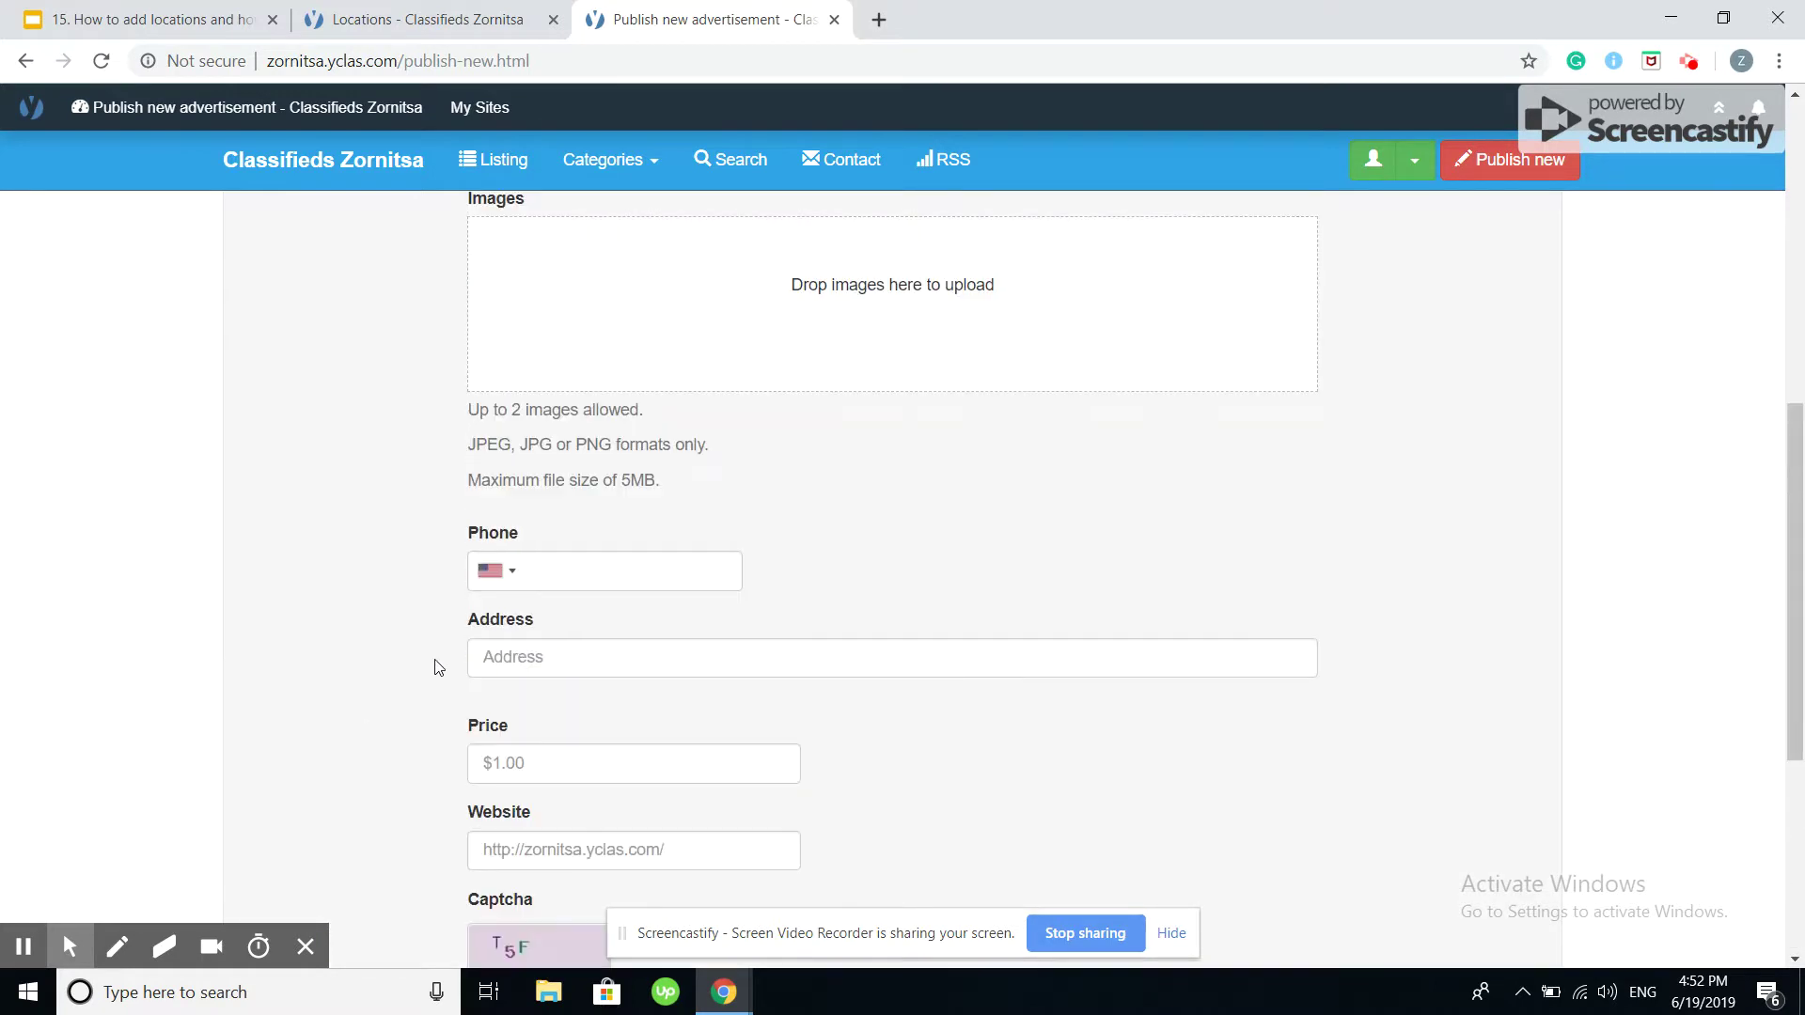
{"action": "scroll", "coordinate": [331, 700], "scroll_direction": "down", "scroll_amount": 5}
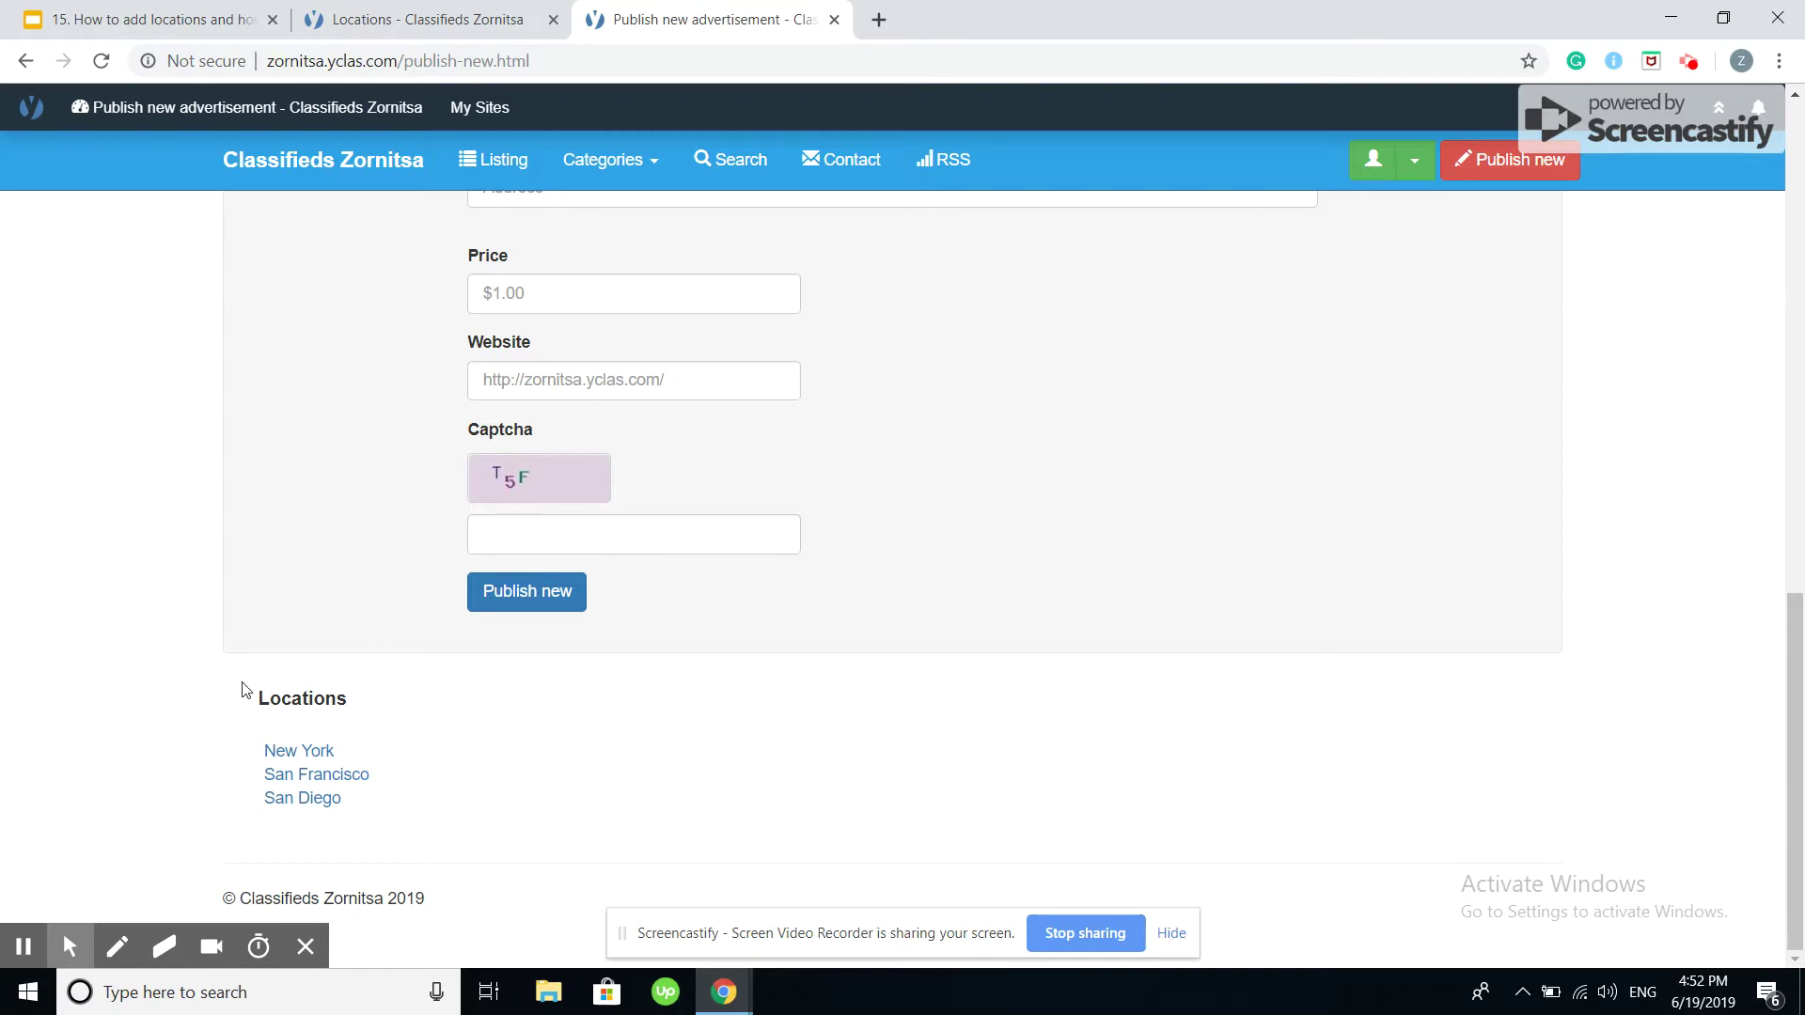
{"action": "scroll", "coordinate": [515, 827], "scroll_direction": "up", "scroll_amount": 12}
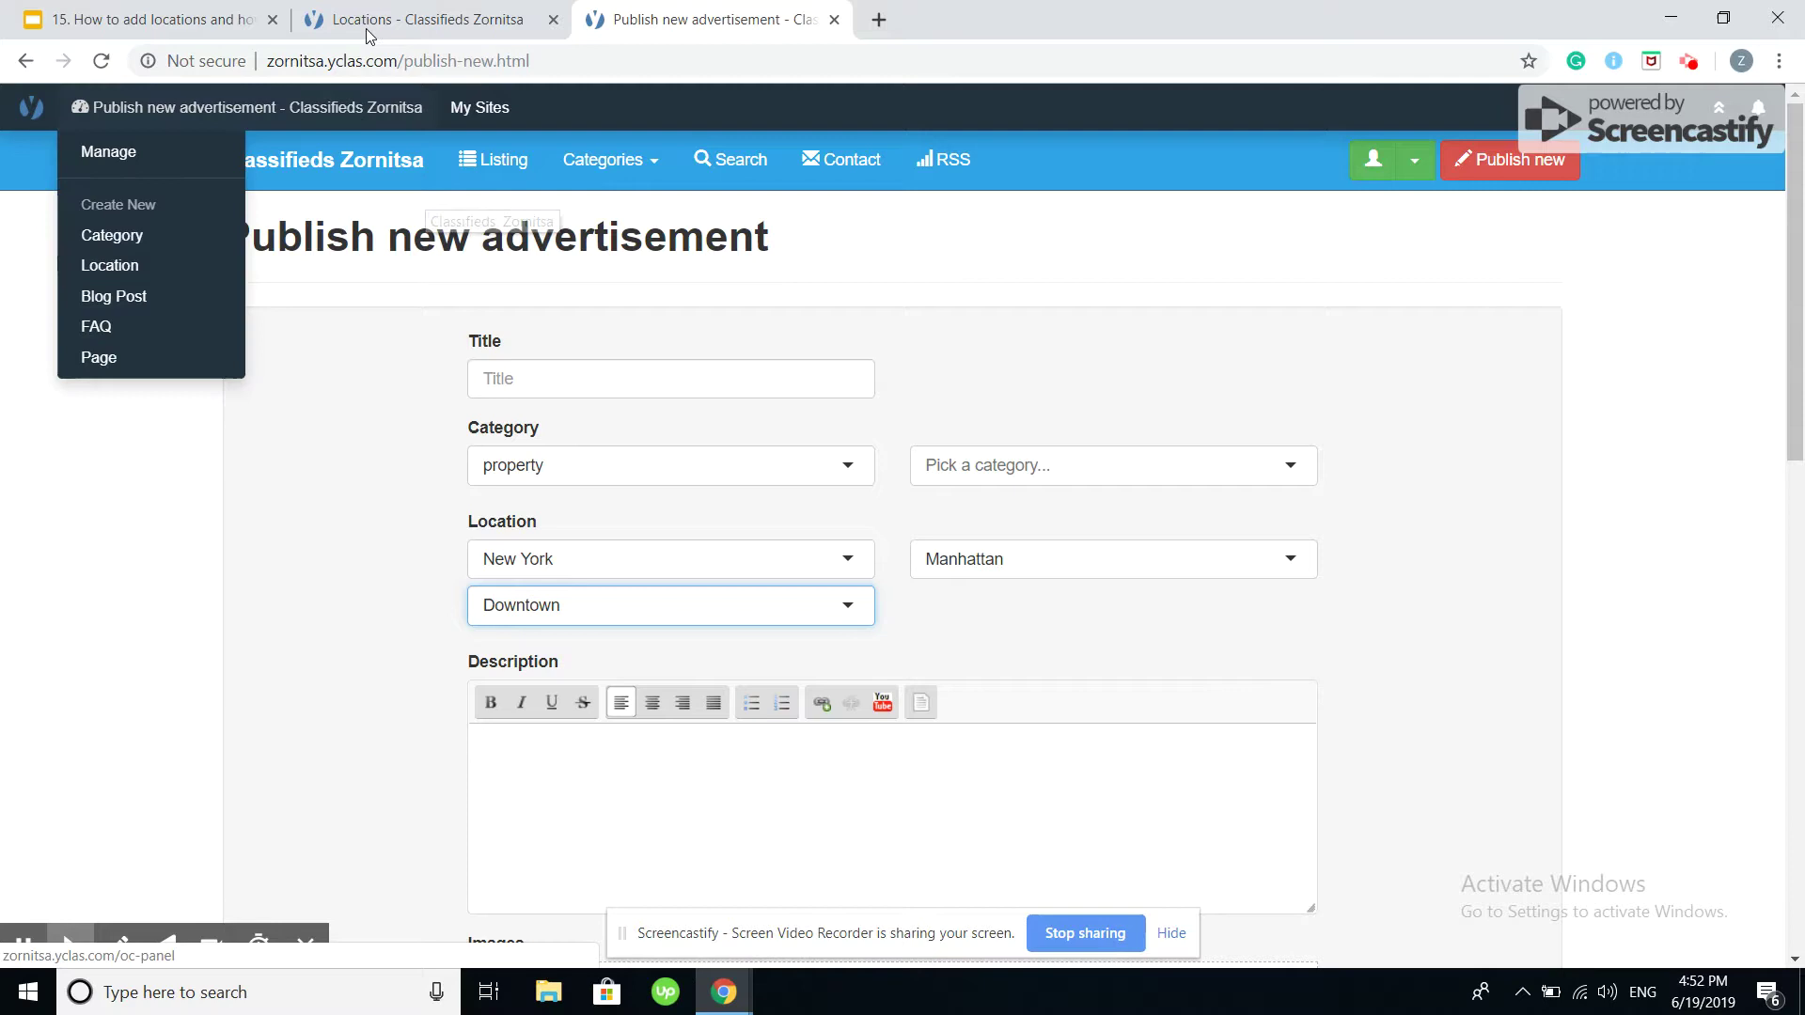
Step: Leave the unsaved ad form and go to the site's home page
{"action": "left_click", "coordinate": [367, 104]}
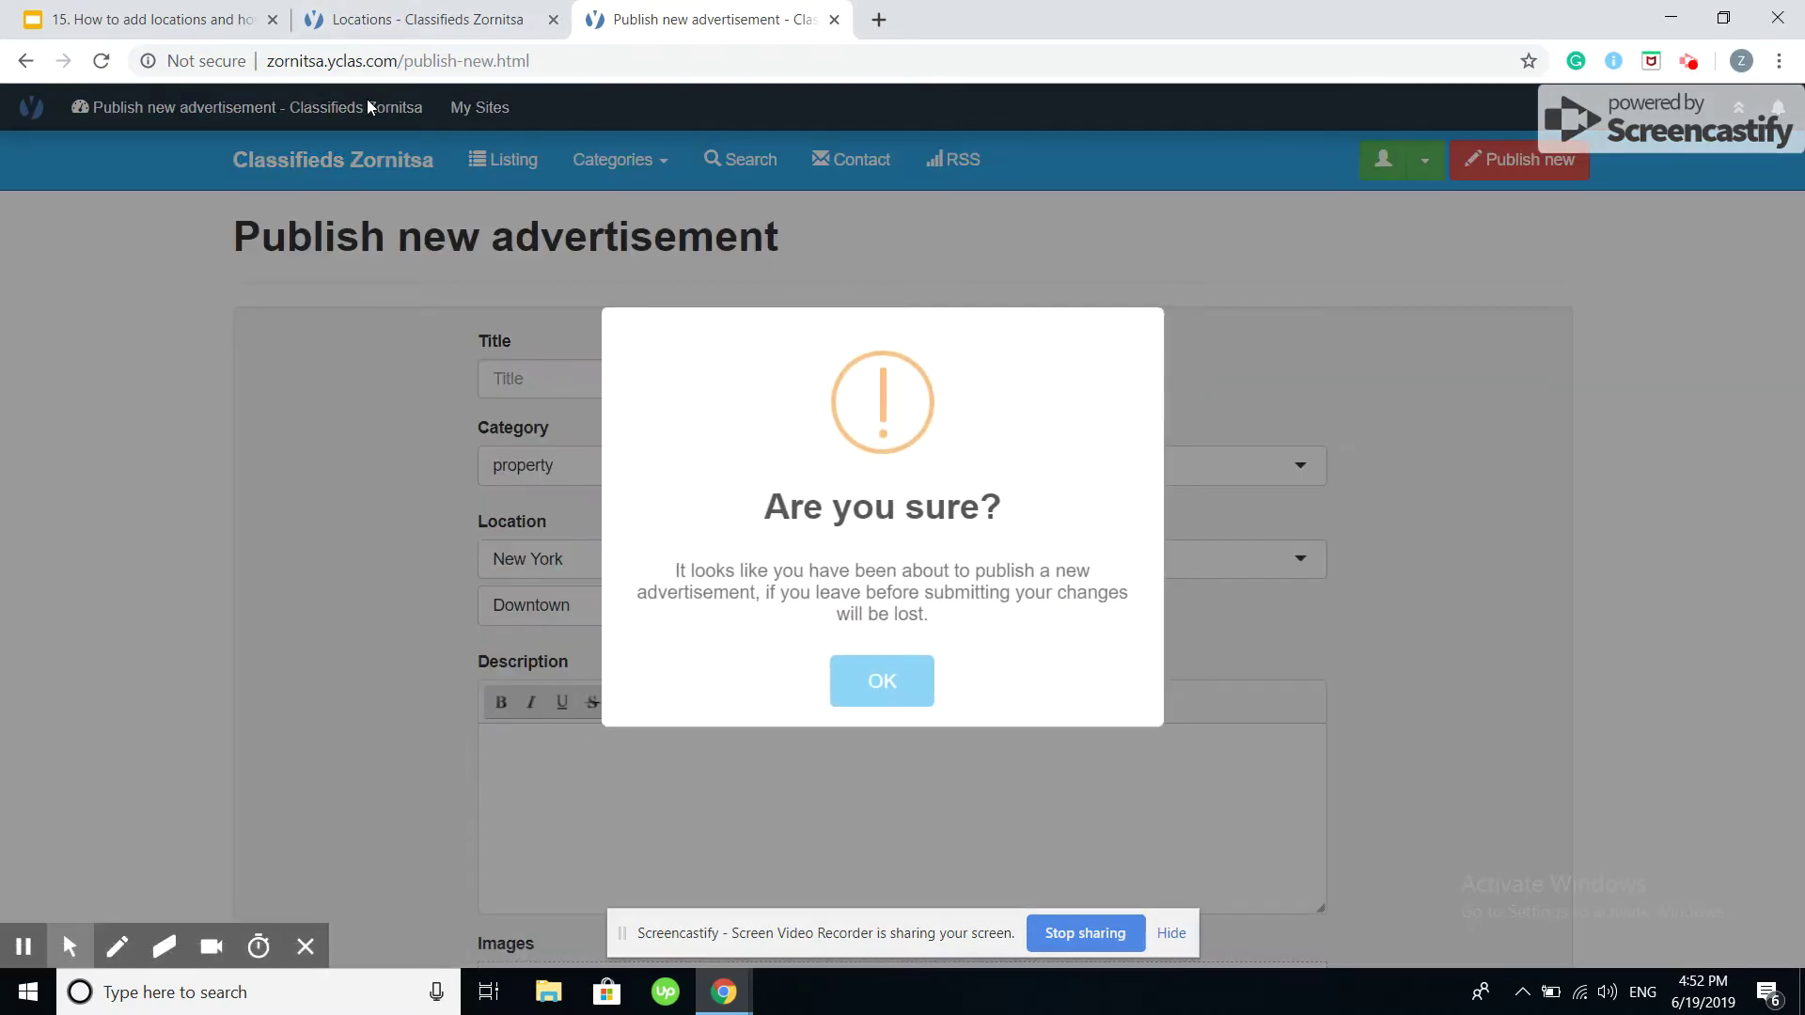
{"action": "left_click", "coordinate": [889, 679]}
{"action": "mouse_move", "coordinate": [318, 106]}
{"action": "left_click", "coordinate": [343, 178]}
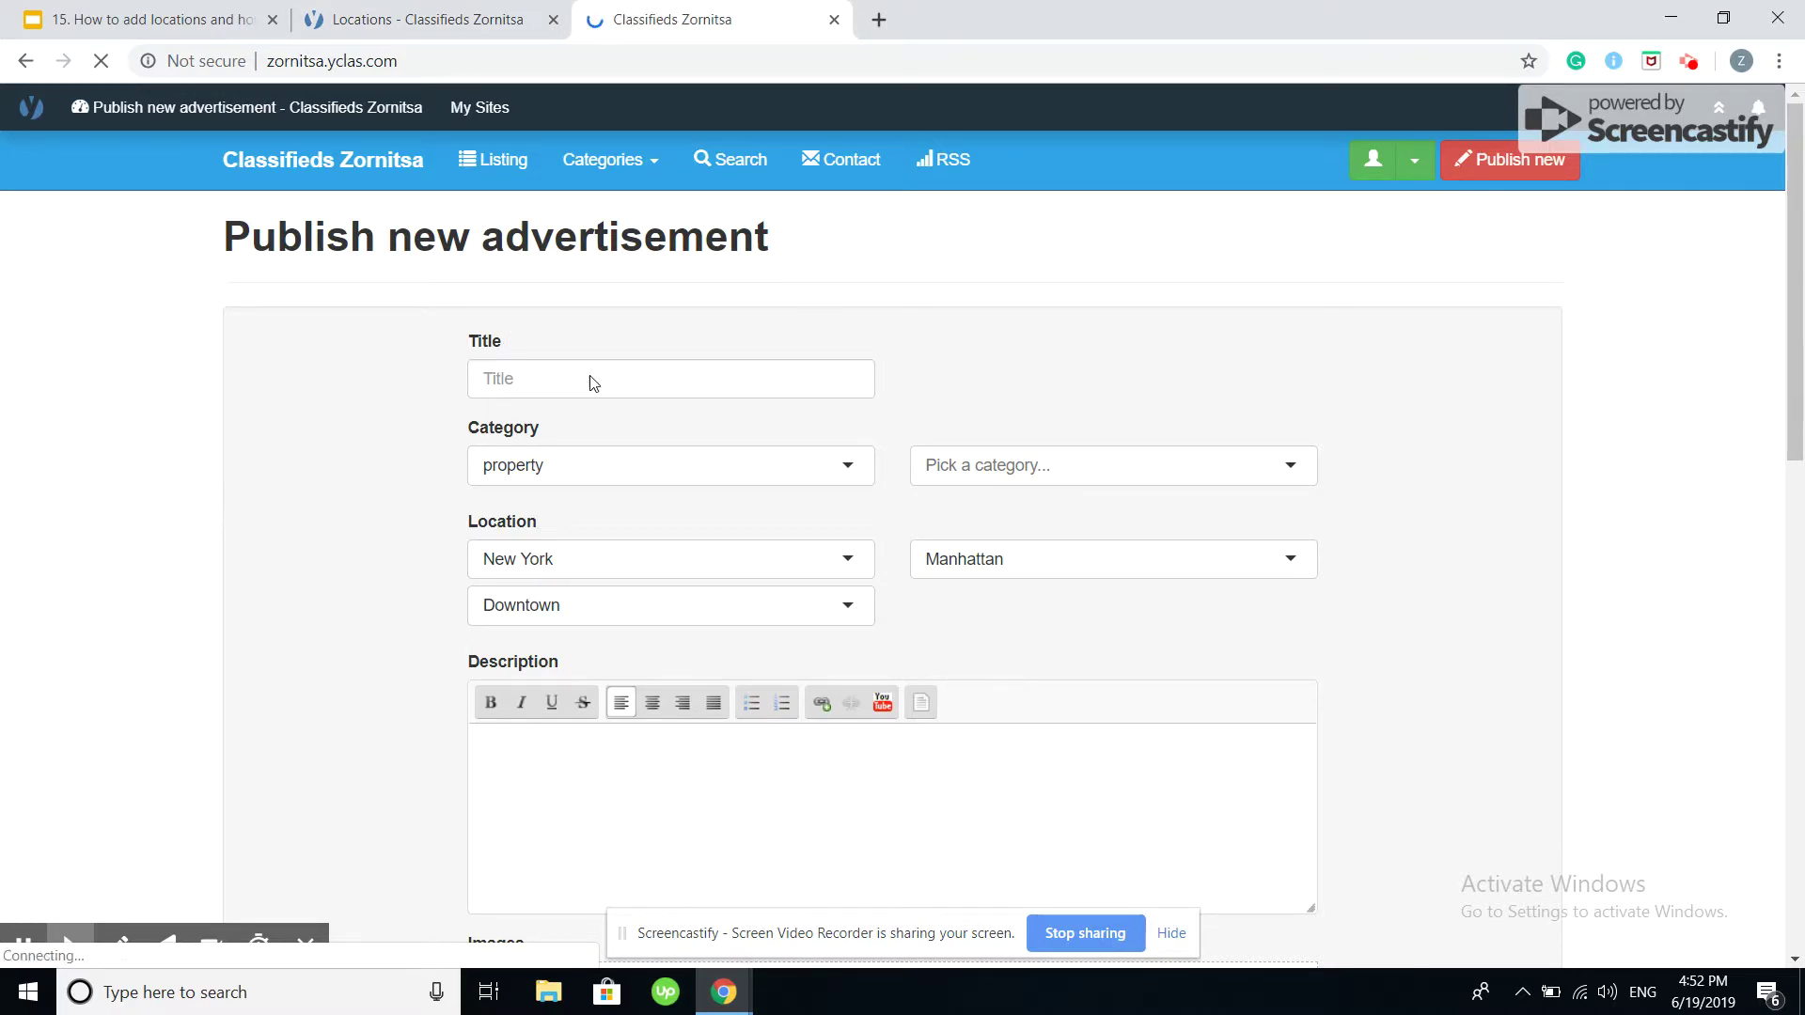
Step: Check the Locations list at the page bottom, then return to the admin Locations tab
{"action": "scroll", "coordinate": [663, 407], "scroll_direction": "down", "scroll_amount": 4}
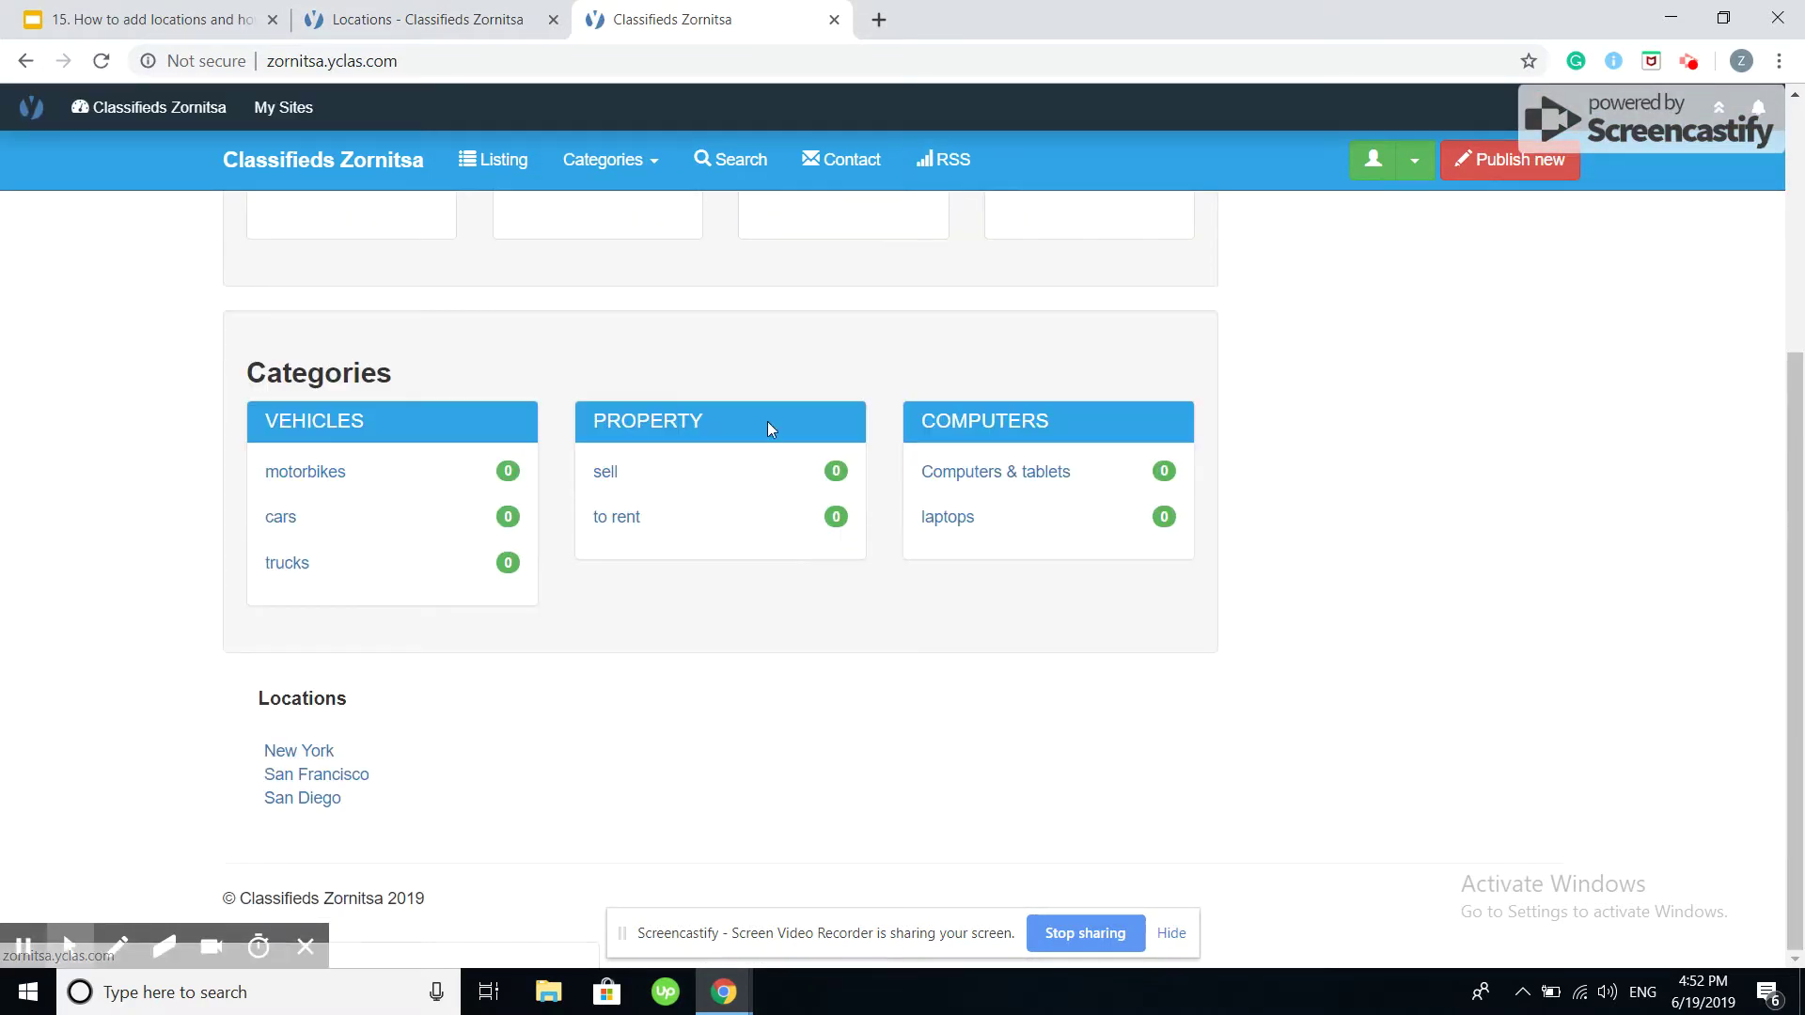
{"action": "scroll", "coordinate": [1393, 453], "scroll_direction": "up", "scroll_amount": 4}
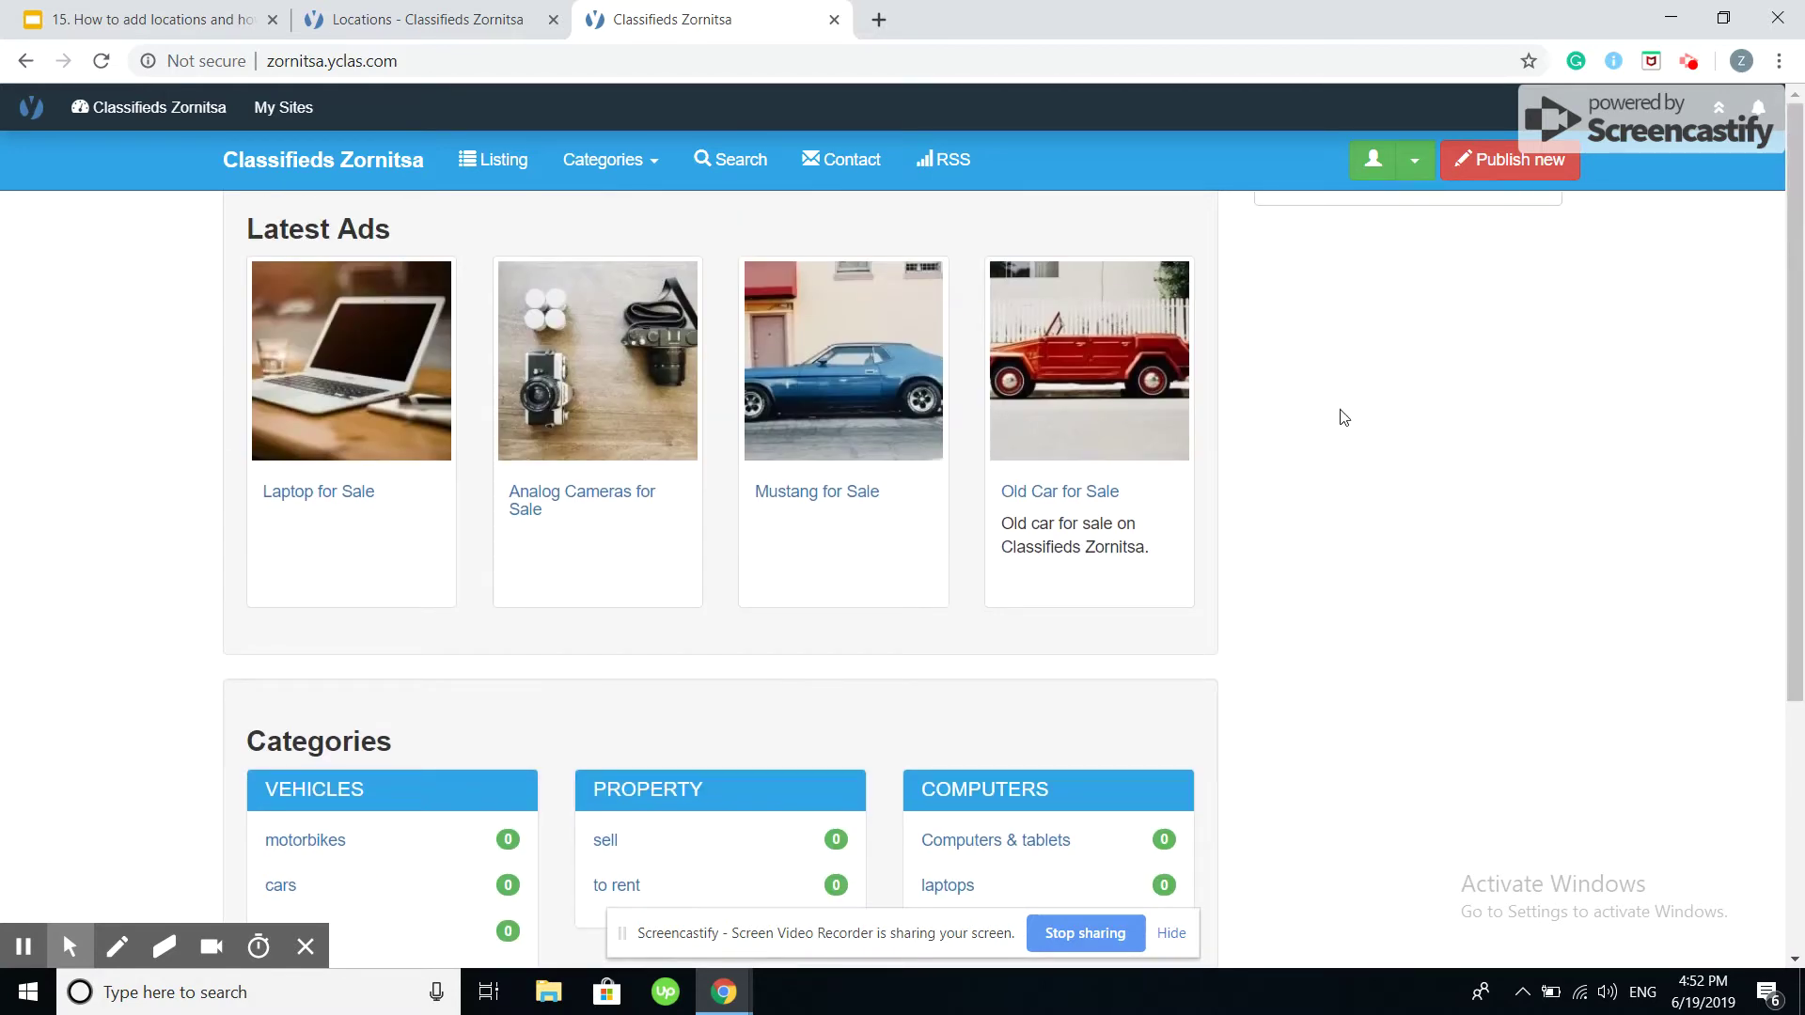
{"action": "scroll", "coordinate": [1344, 418], "scroll_direction": "down", "scroll_amount": 4}
{"action": "left_click", "coordinate": [399, 17]}
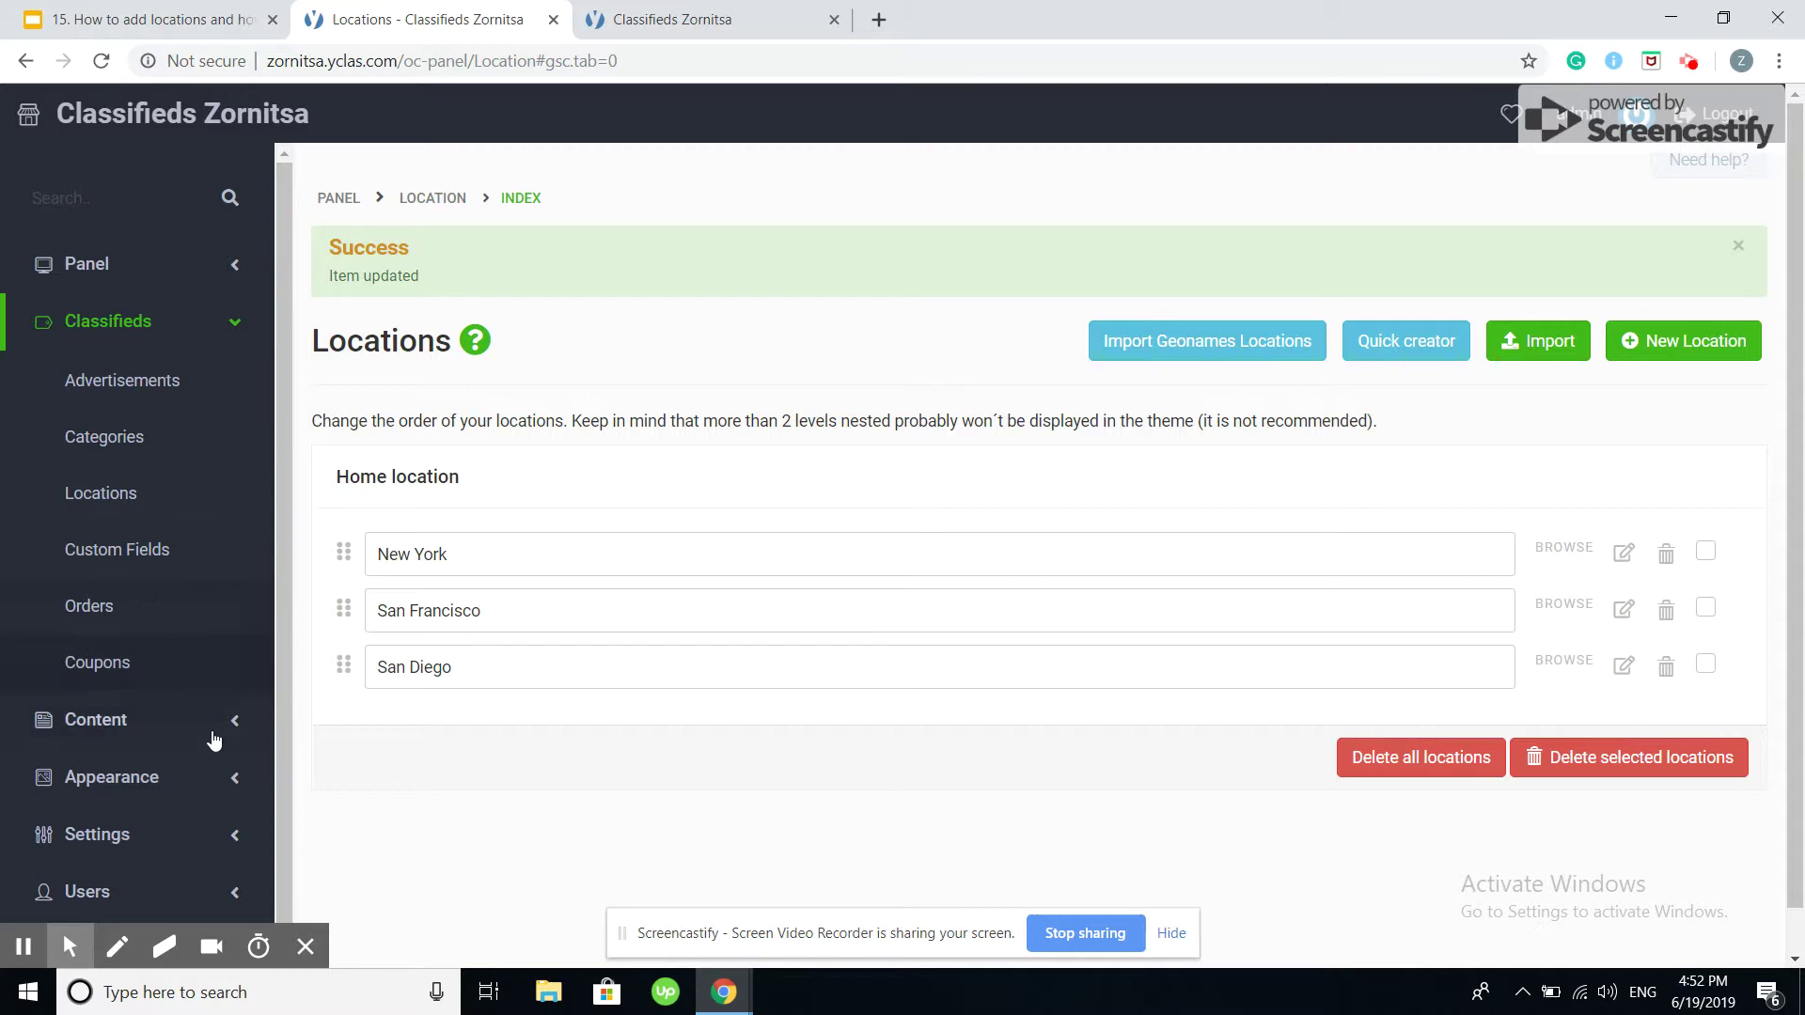
Step: Create a Locations widget in Appearance > Widgets with sidebar placement and save it
{"action": "left_click", "coordinate": [197, 776]}
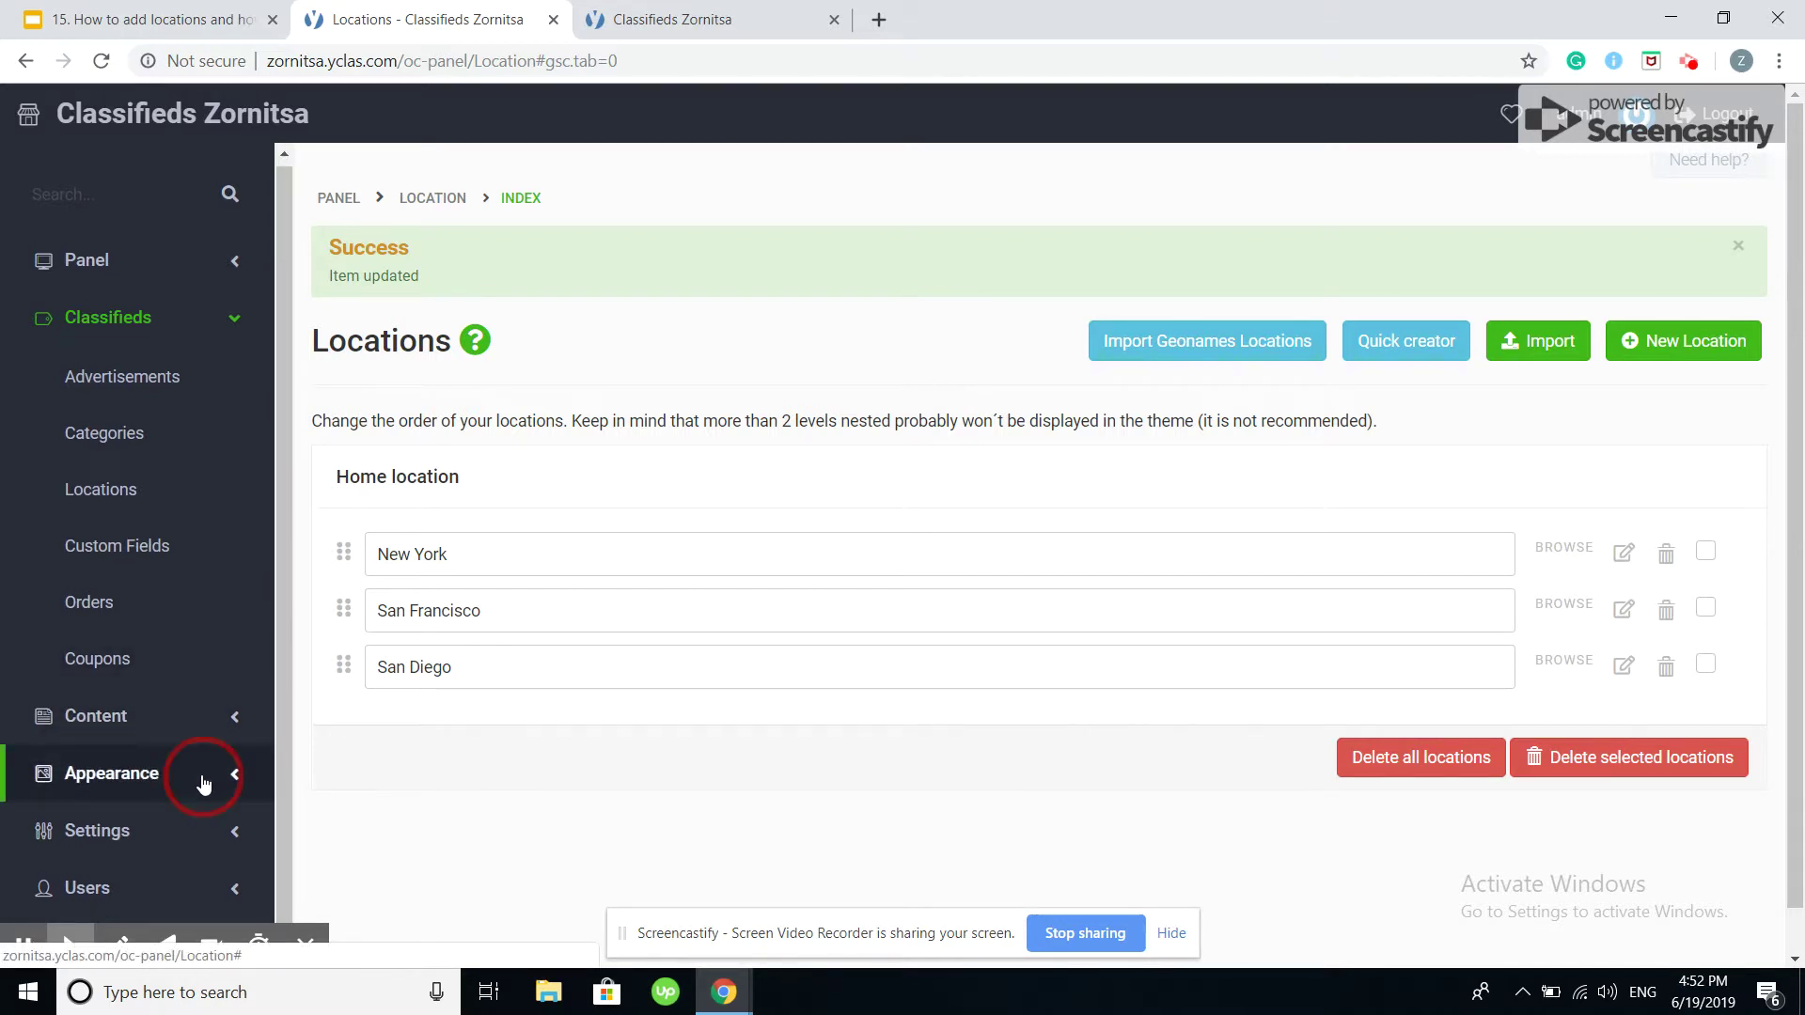
{"action": "left_click", "coordinate": [162, 609]}
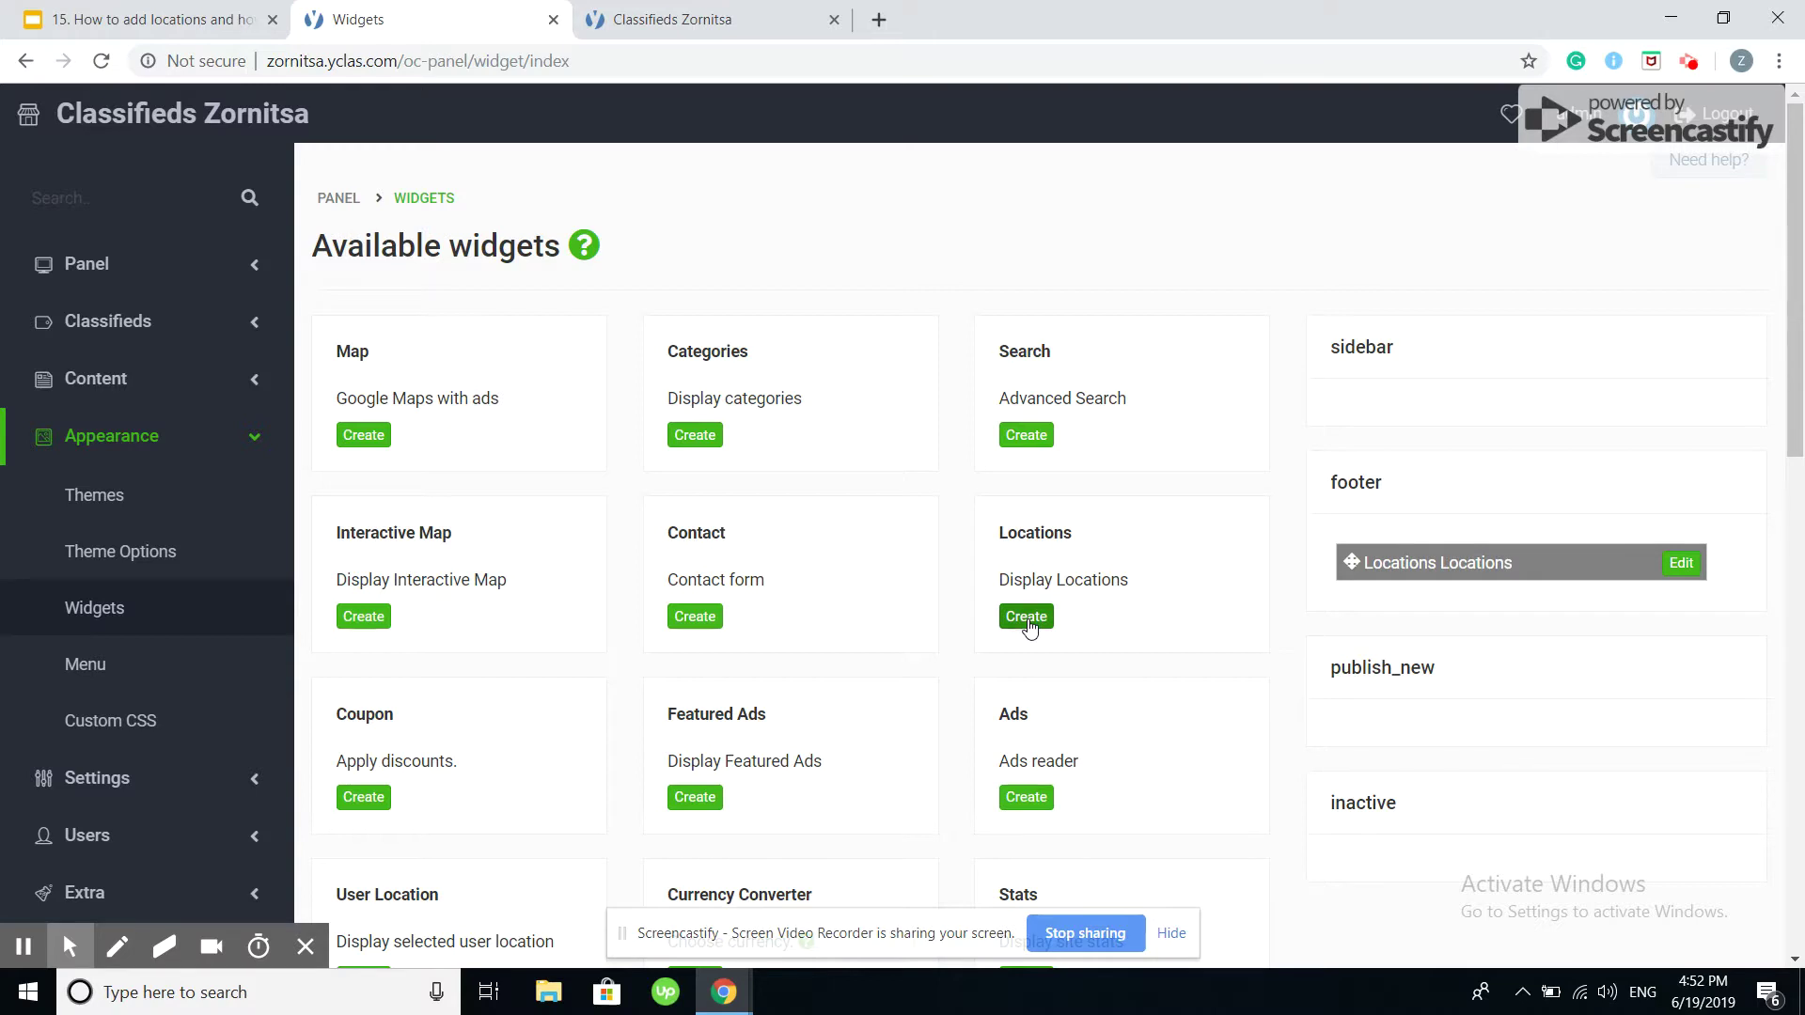
{"action": "left_click", "coordinate": [1026, 618]}
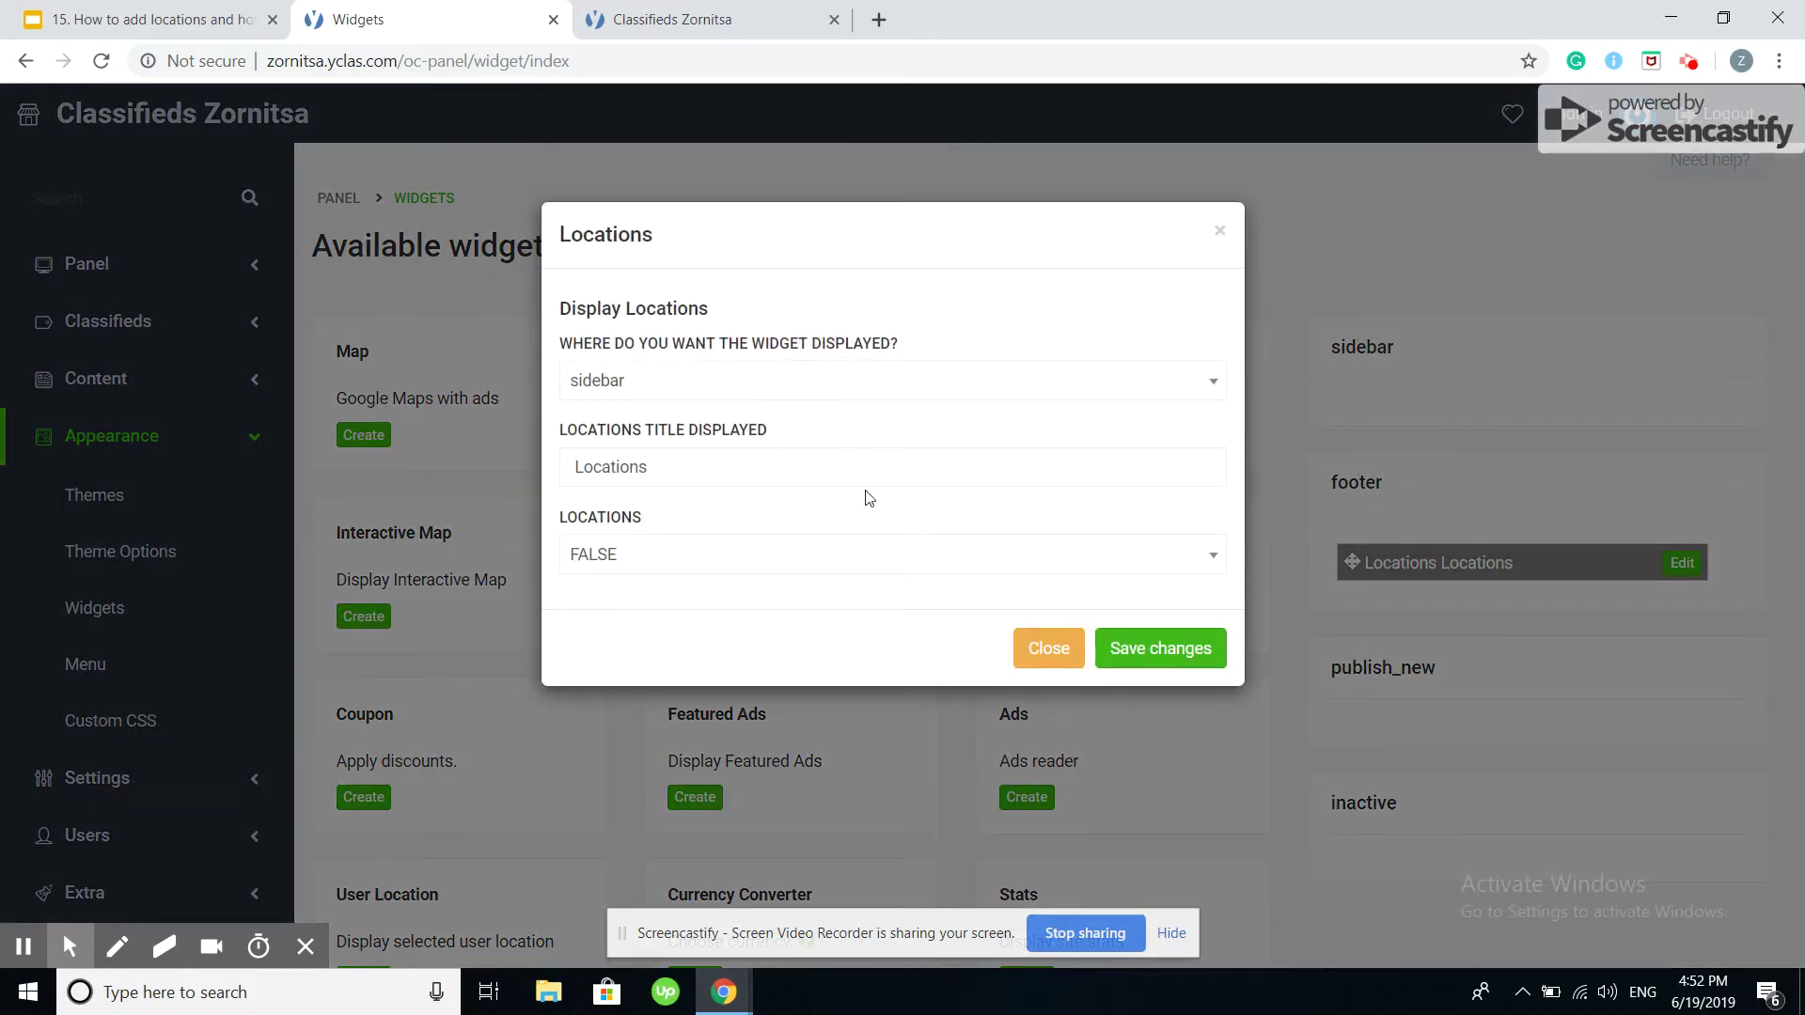
{"action": "left_click", "coordinate": [727, 474]}
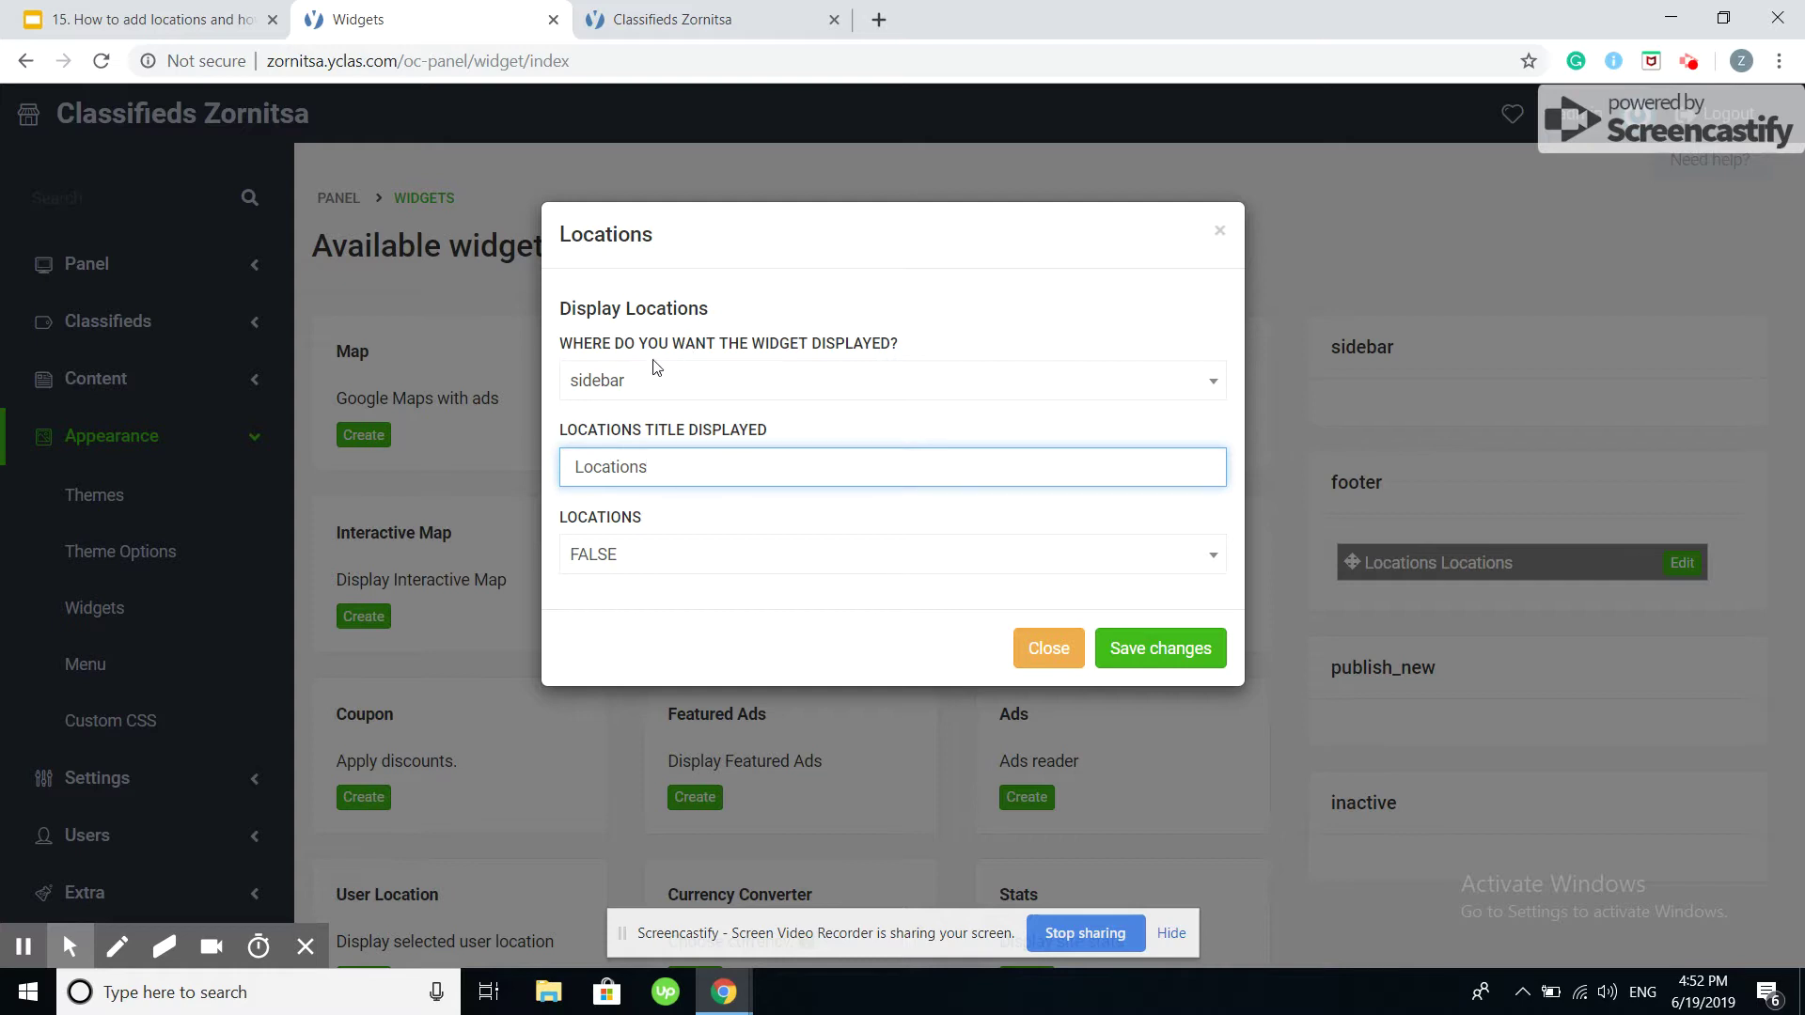
{"action": "left_click", "coordinate": [729, 381]}
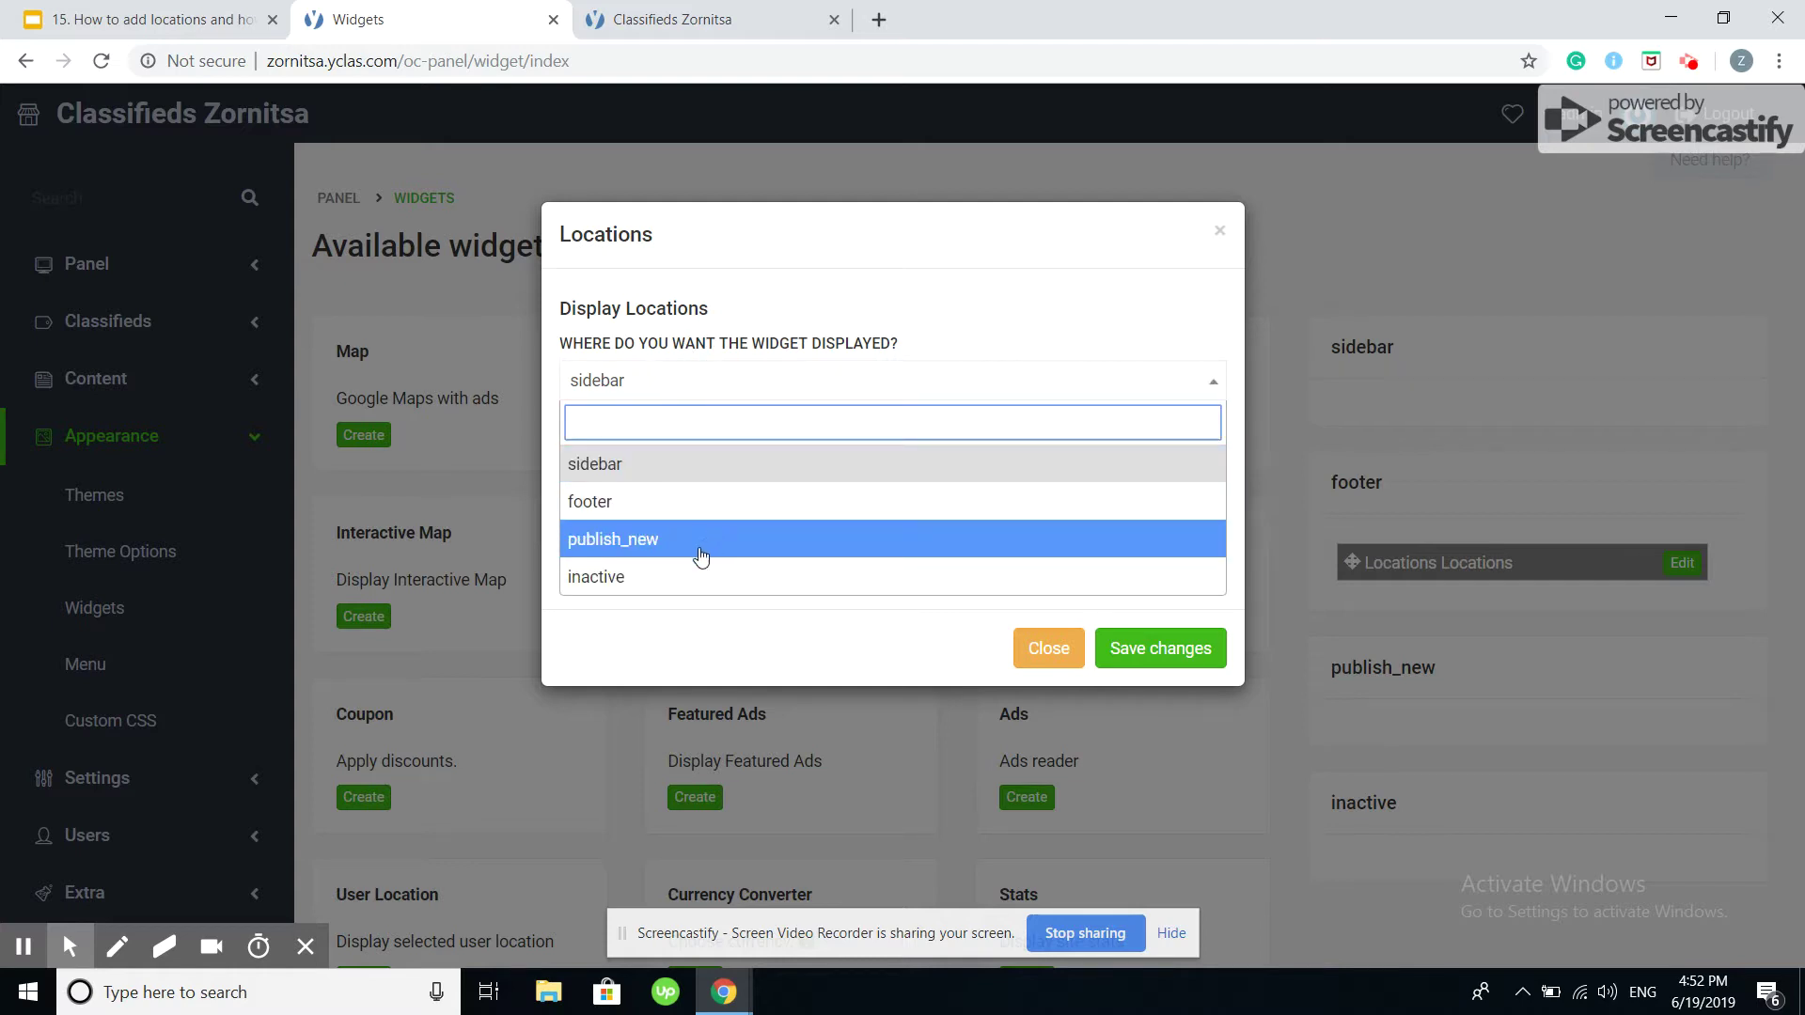
{"action": "left_click", "coordinate": [606, 466]}
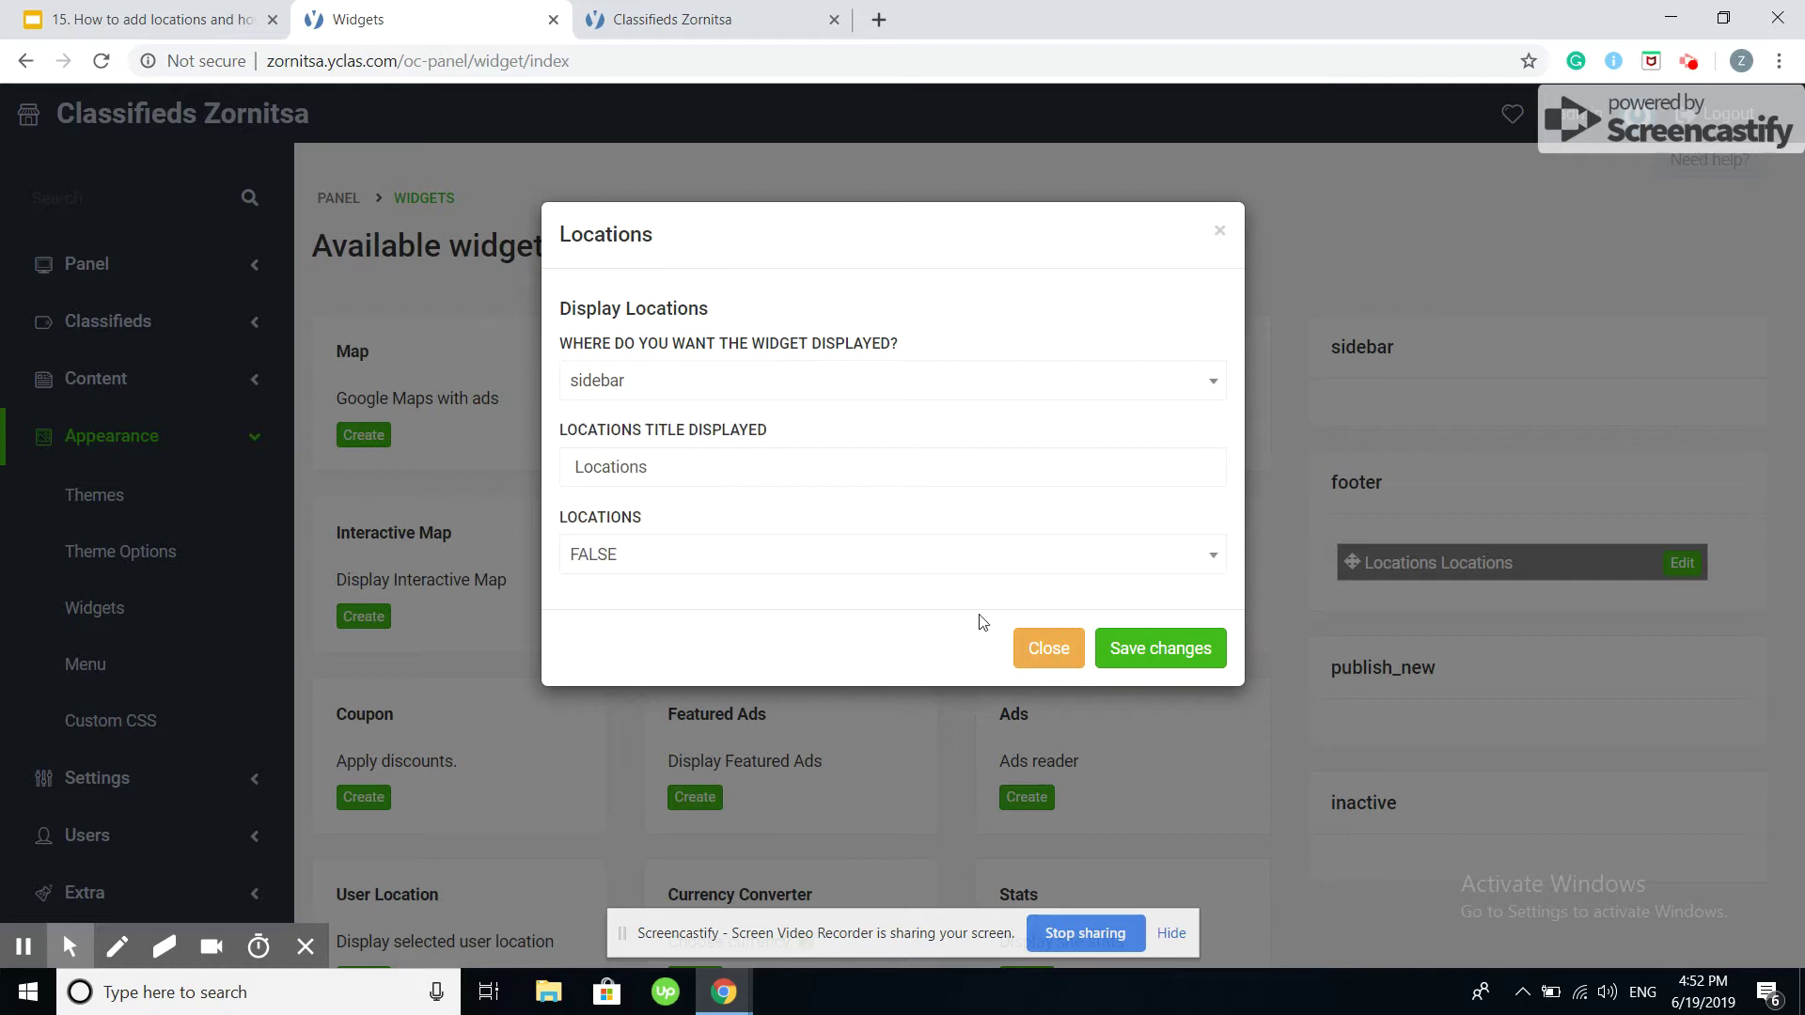
{"action": "left_click", "coordinate": [1161, 648]}
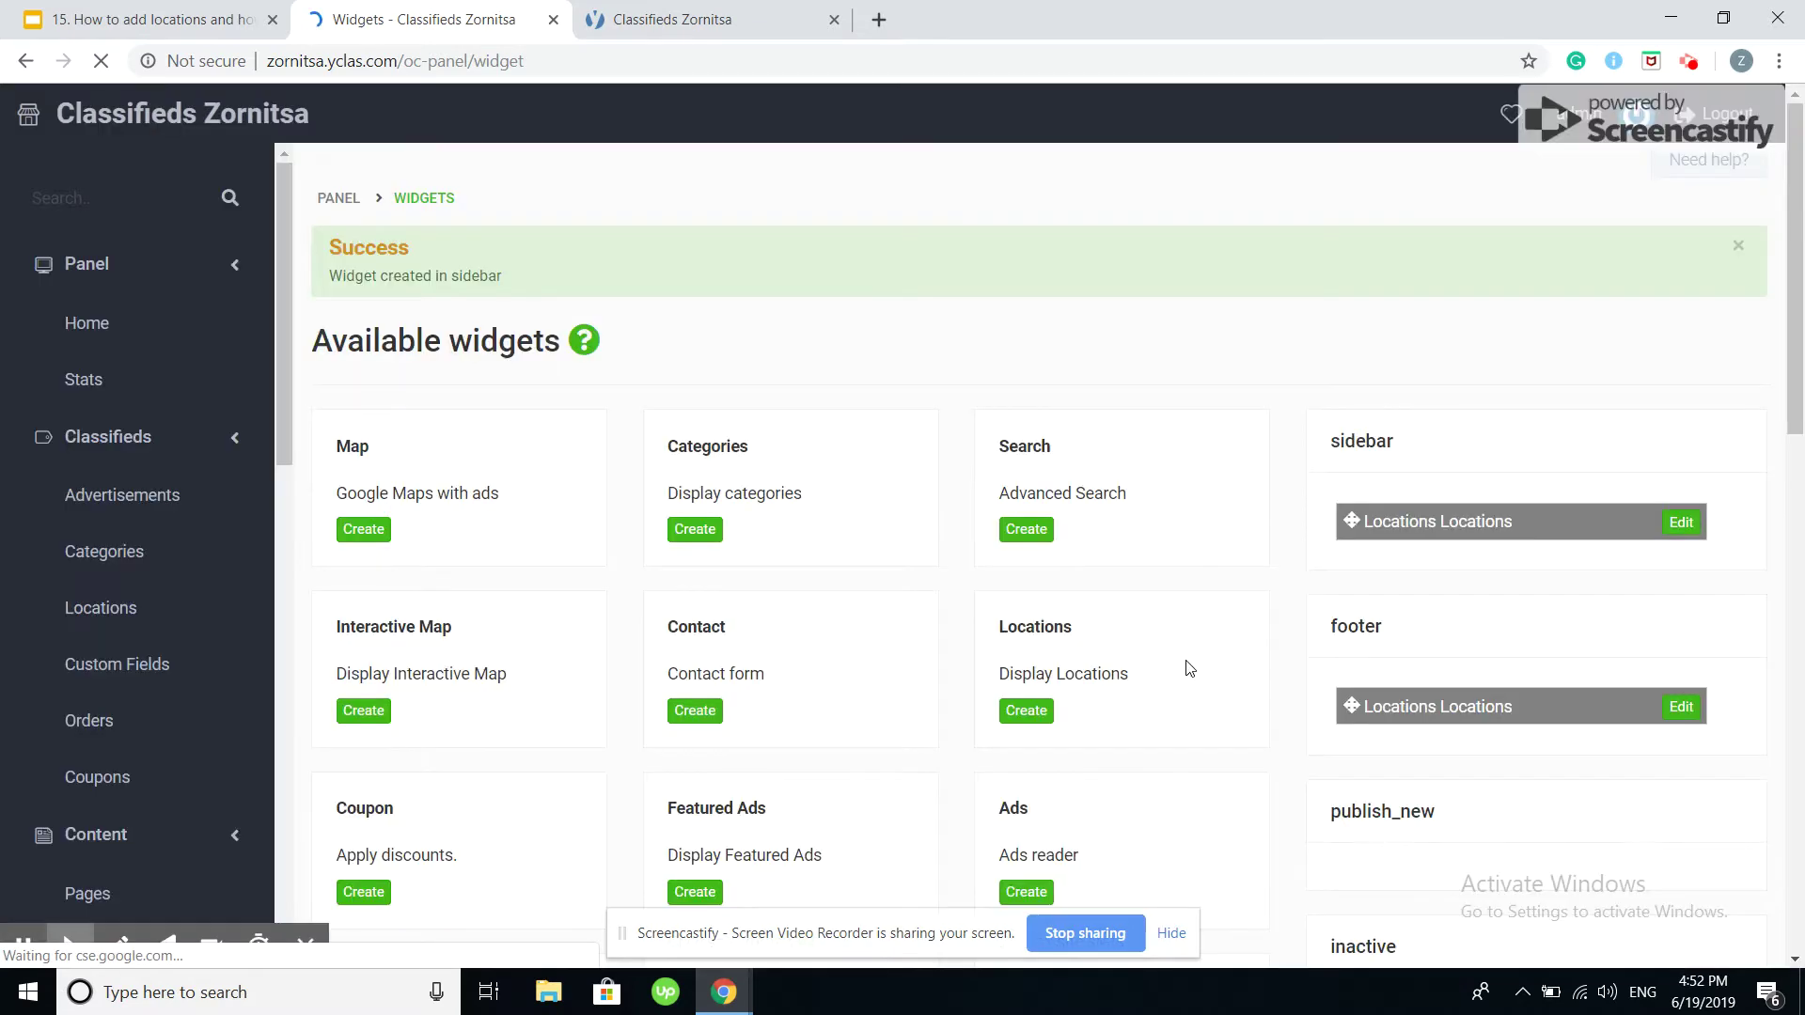
Step: Delete the footer Locations widget and reload the public site to check the change
{"action": "left_click", "coordinate": [1681, 707]}
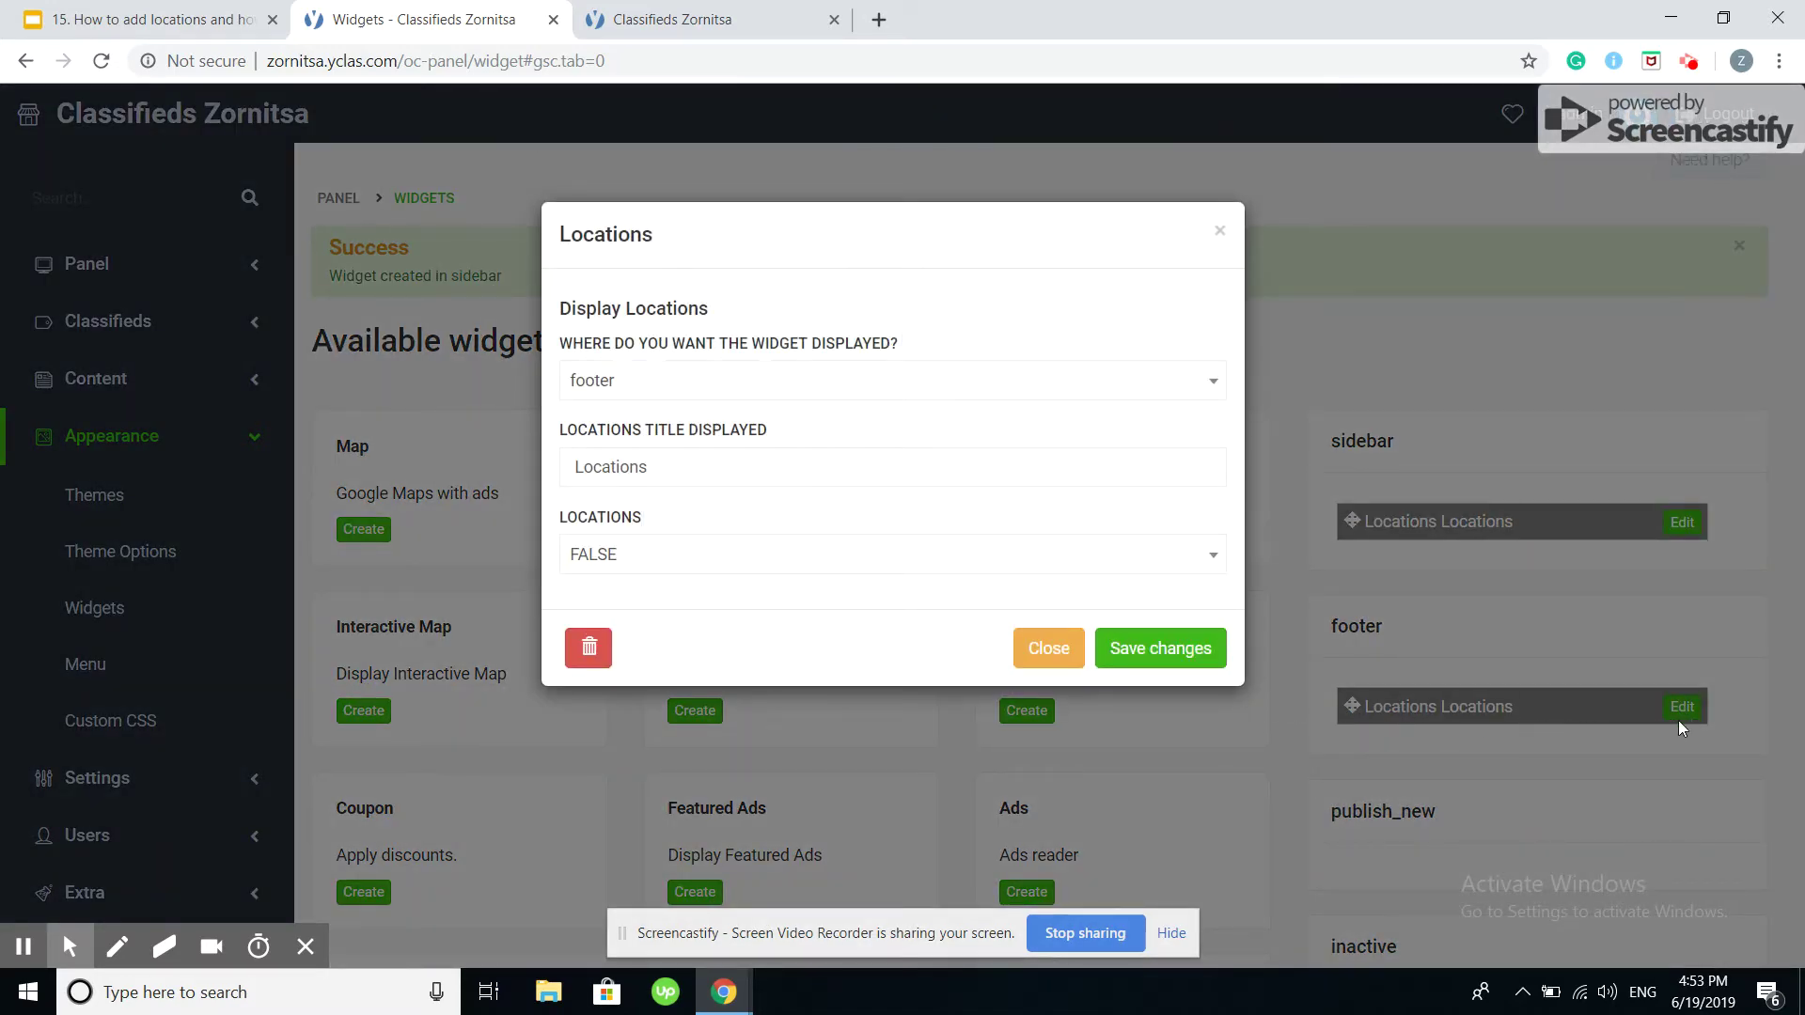
{"action": "left_click", "coordinate": [588, 647]}
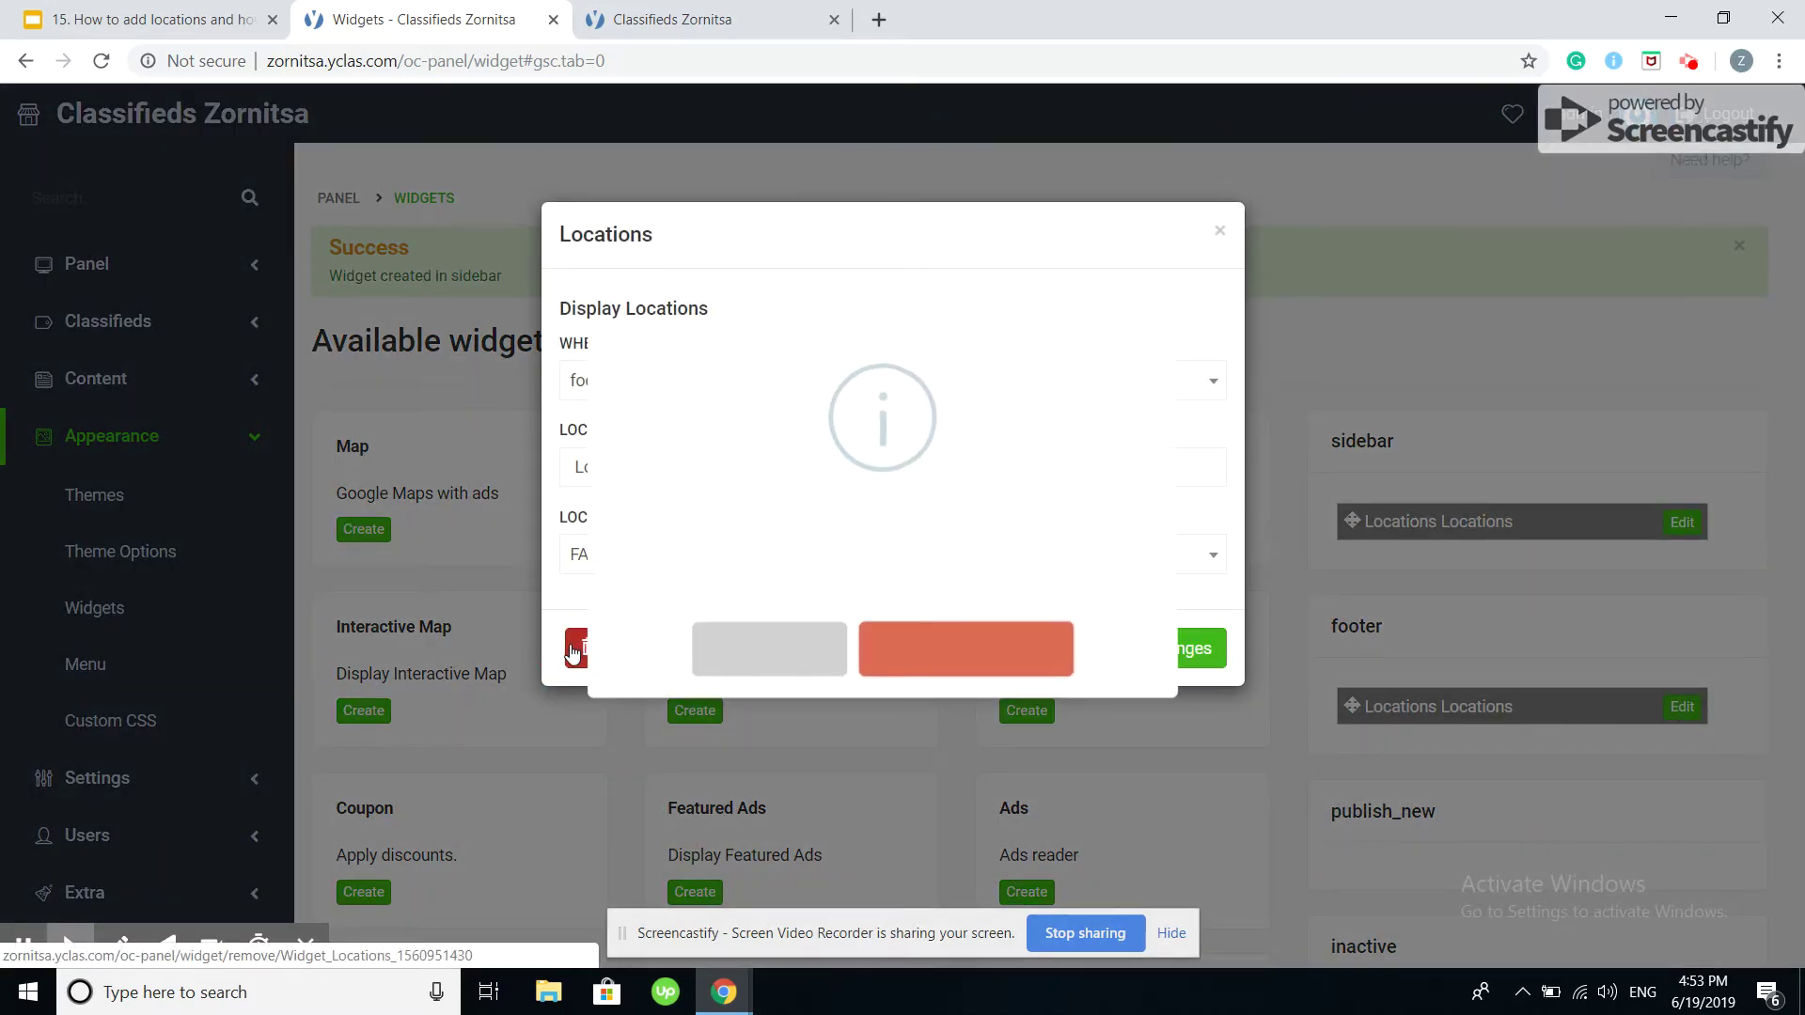
{"action": "left_click", "coordinate": [953, 670]}
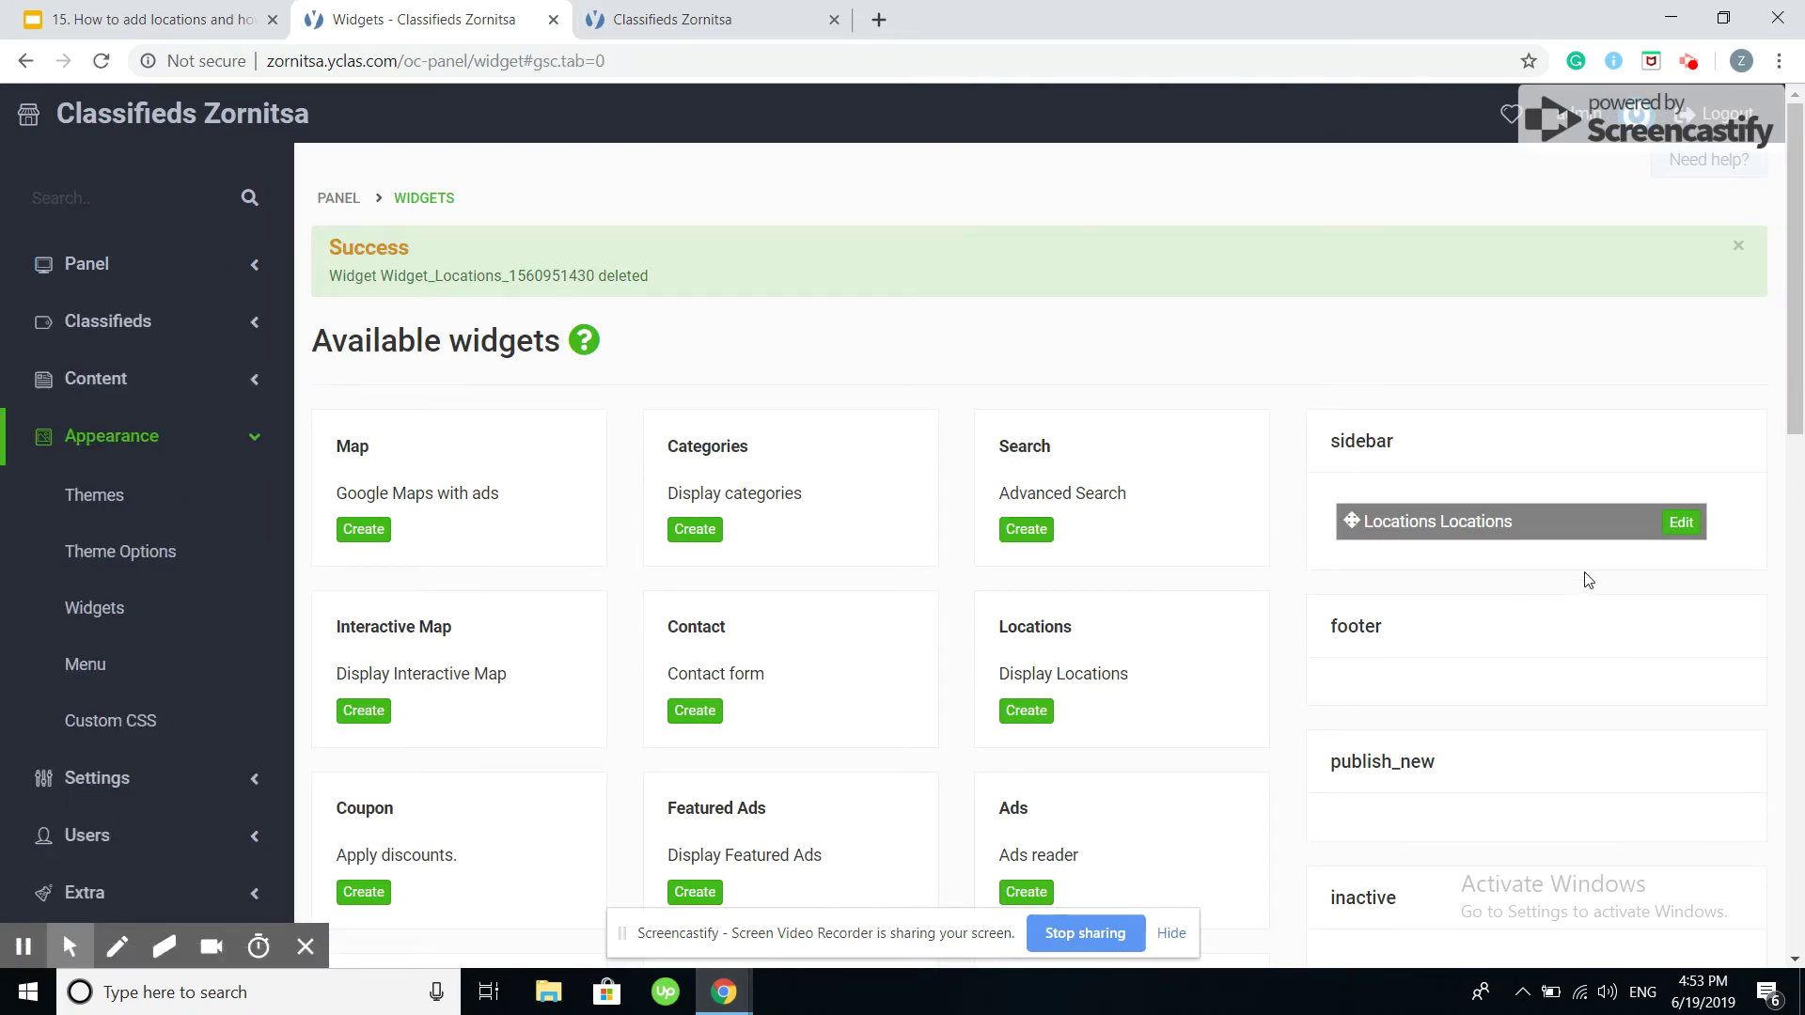
{"action": "left_click", "coordinate": [726, 20]}
{"action": "left_click", "coordinate": [101, 61]}
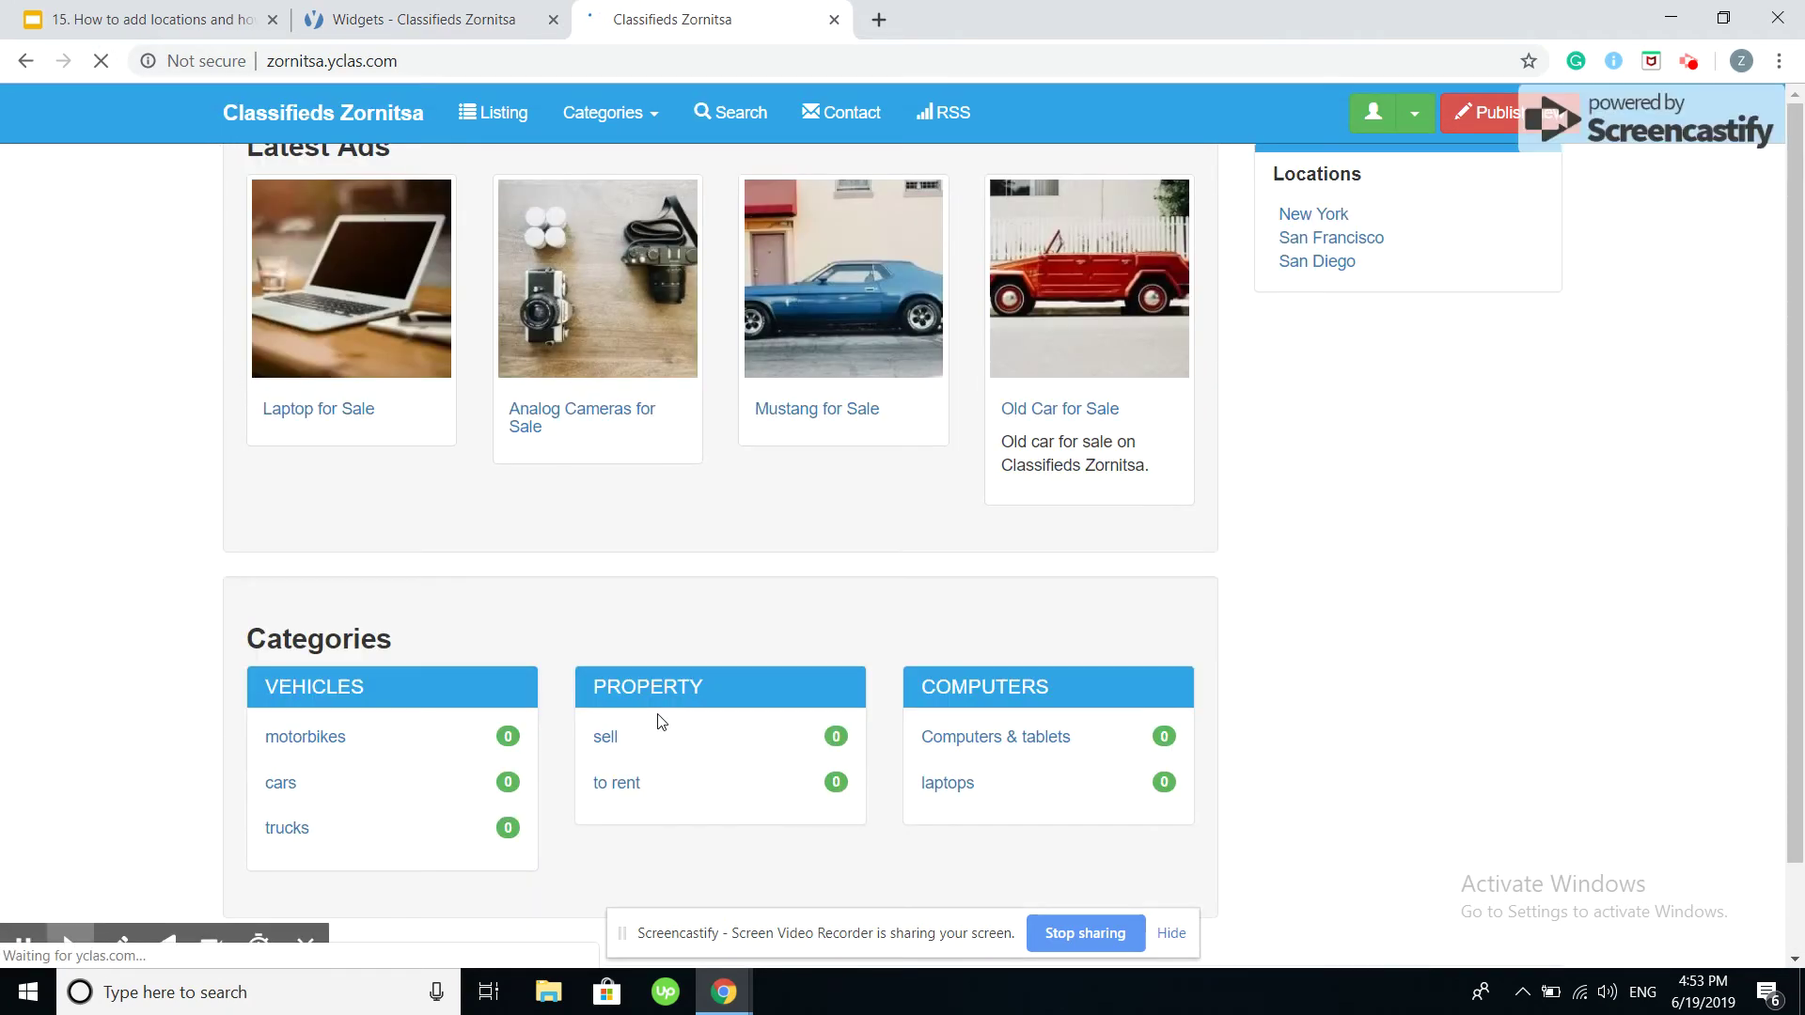
Step: Scroll the home page to confirm New York, San Francisco and San Diego appear in the sidebar
{"action": "scroll", "coordinate": [1162, 544], "scroll_direction": "up", "scroll_amount": 2}
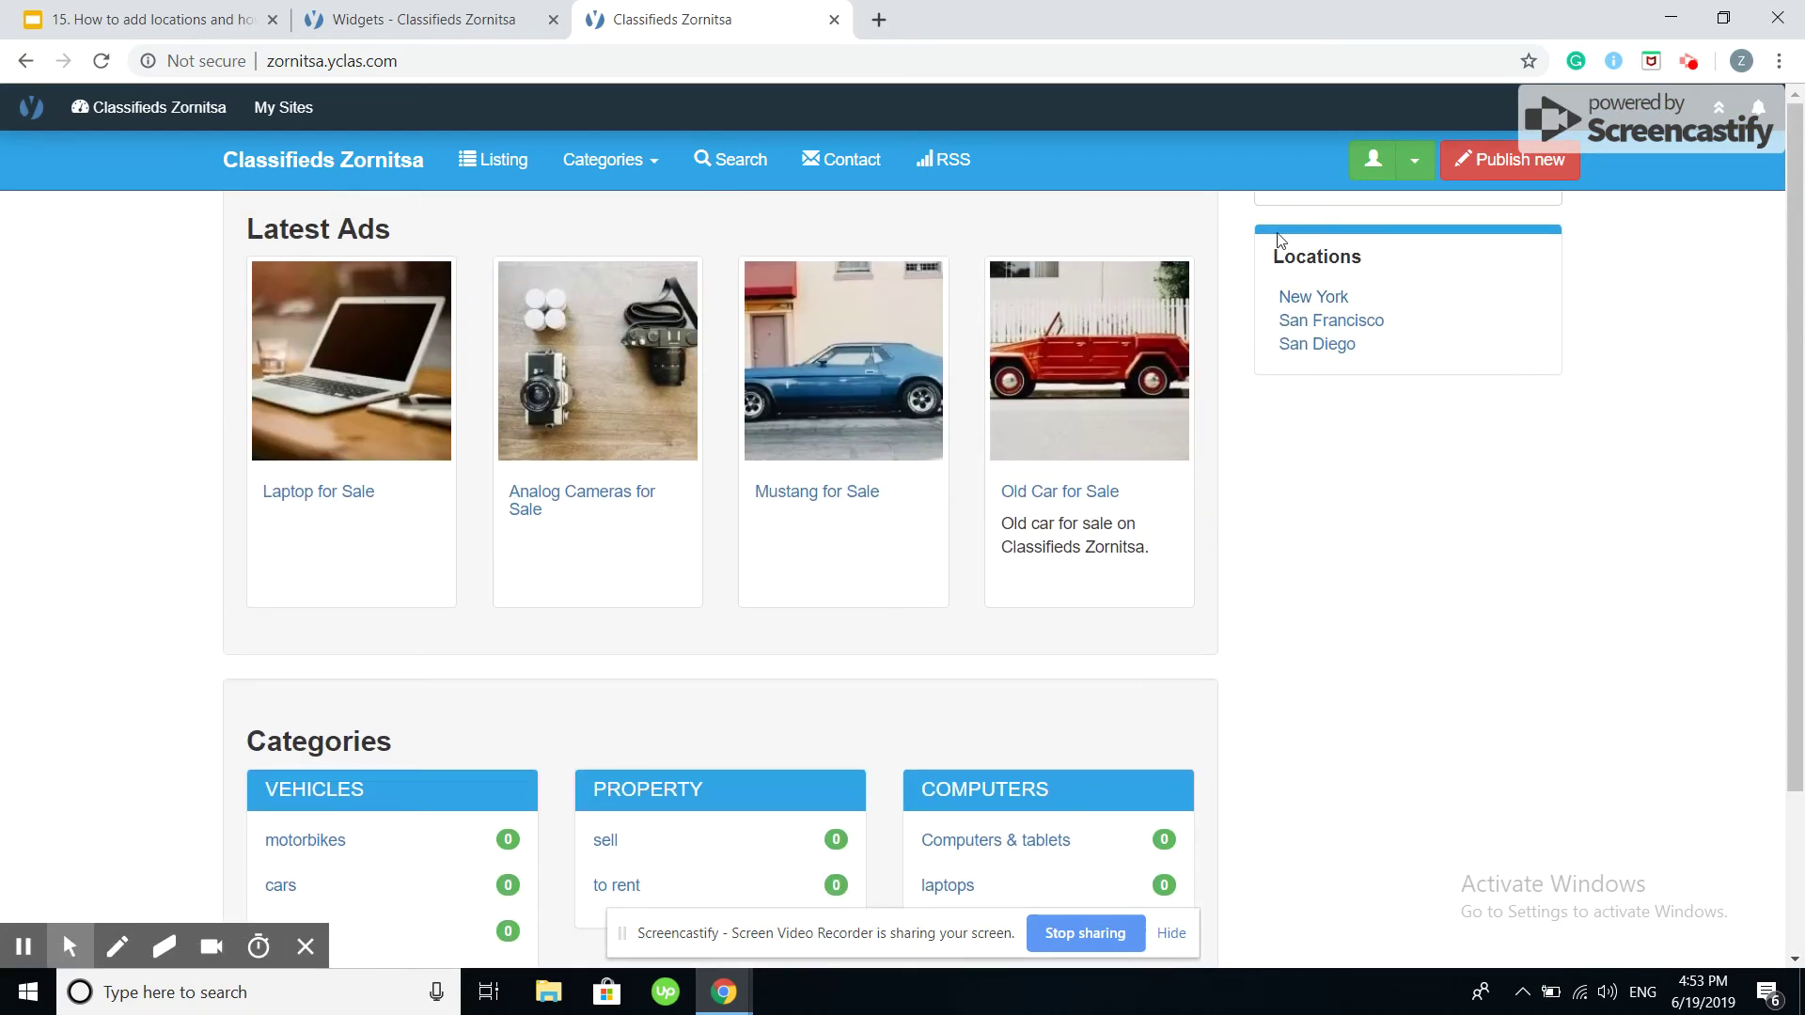
{"action": "scroll", "coordinate": [1274, 583], "scroll_direction": "down", "scroll_amount": 2}
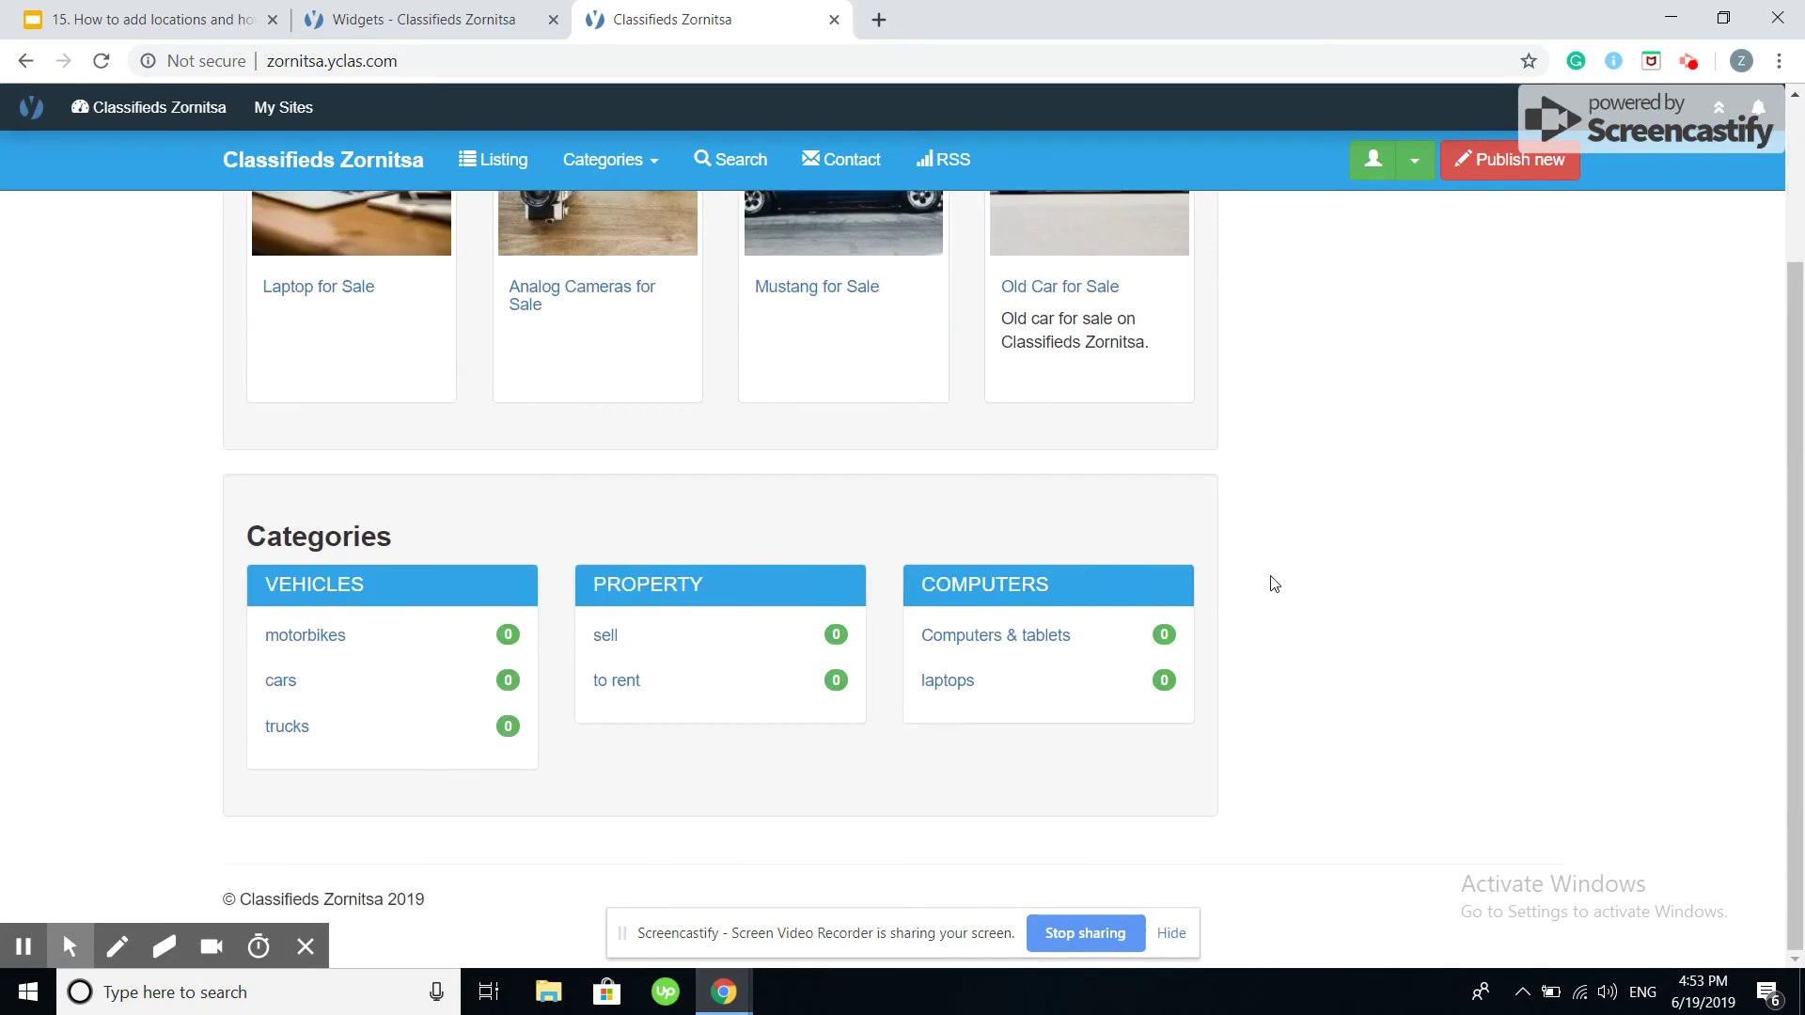
{"action": "scroll", "coordinate": [1221, 527], "scroll_direction": "up", "scroll_amount": 2}
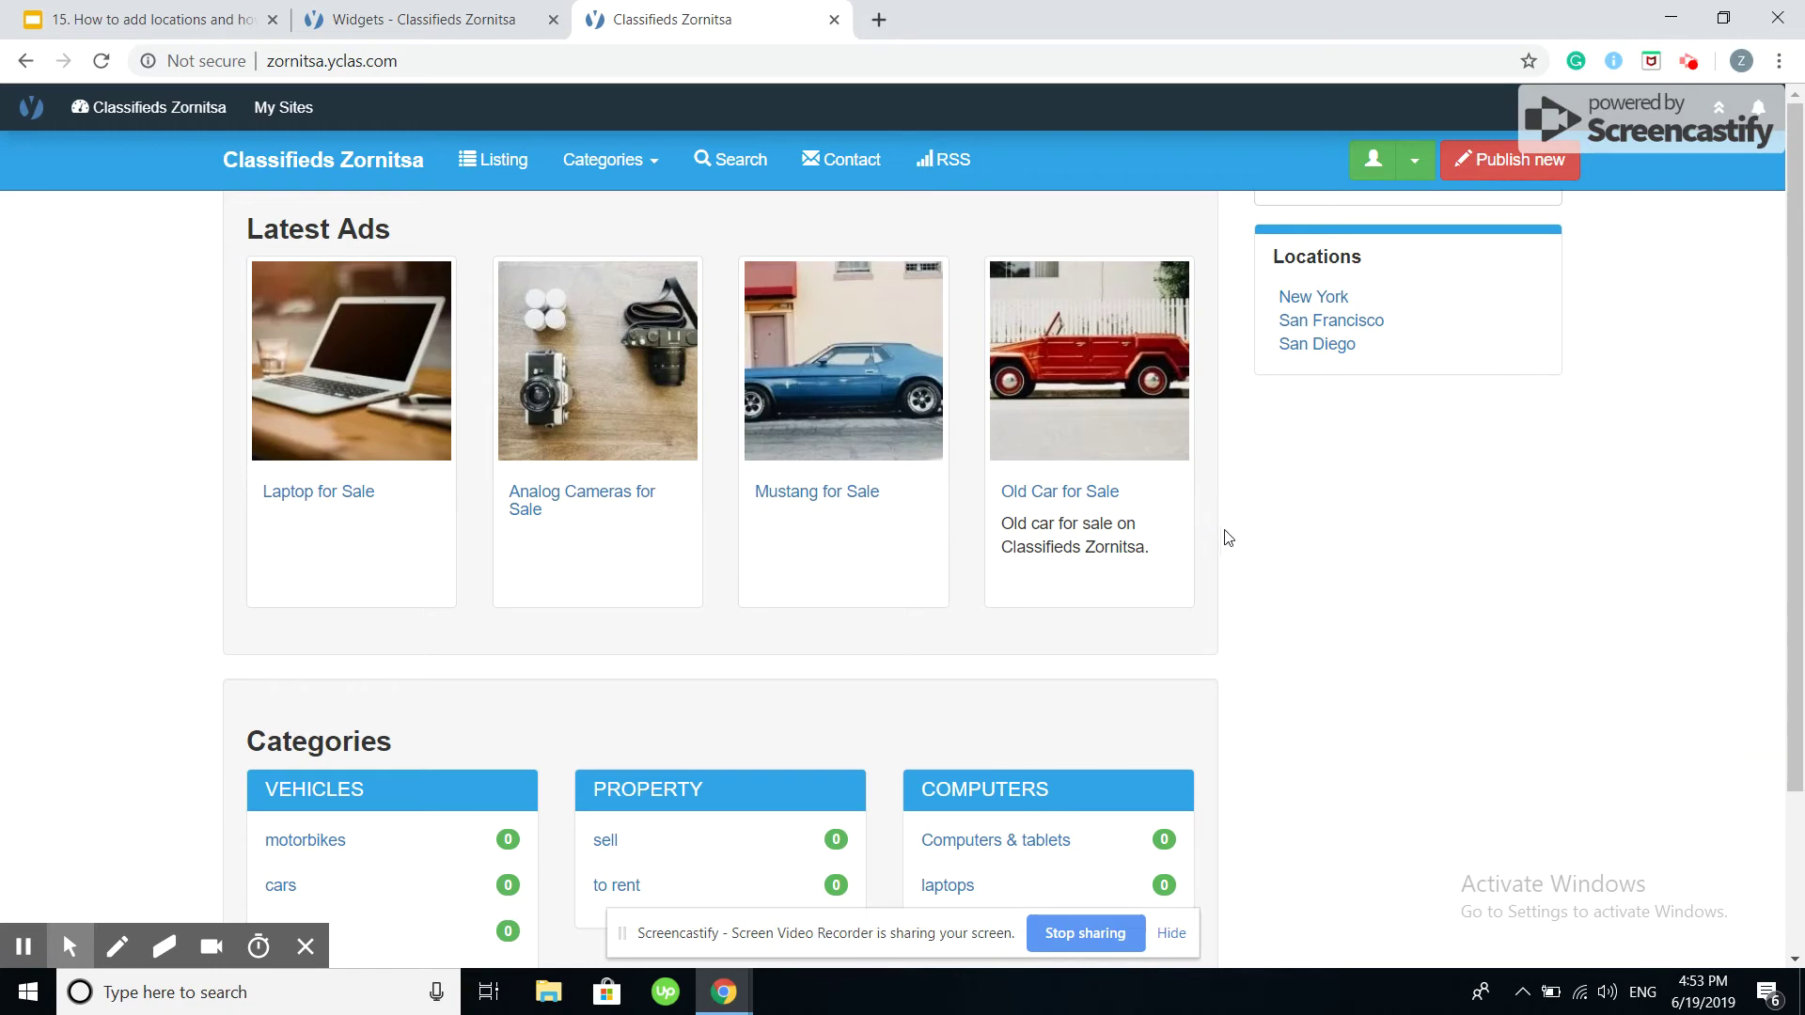
{"action": "scroll", "coordinate": [1251, 484], "scroll_direction": "down", "scroll_amount": 2}
{"action": "scroll", "coordinate": [1281, 354], "scroll_direction": "up", "scroll_amount": 2}
{"action": "scroll", "coordinate": [1163, 435], "scroll_direction": "down", "scroll_amount": 1}
{"action": "scroll", "coordinate": [1346, 386], "scroll_direction": "up", "scroll_amount": 1}
{"action": "scroll", "coordinate": [514, 787], "scroll_direction": "down", "scroll_amount": 2}
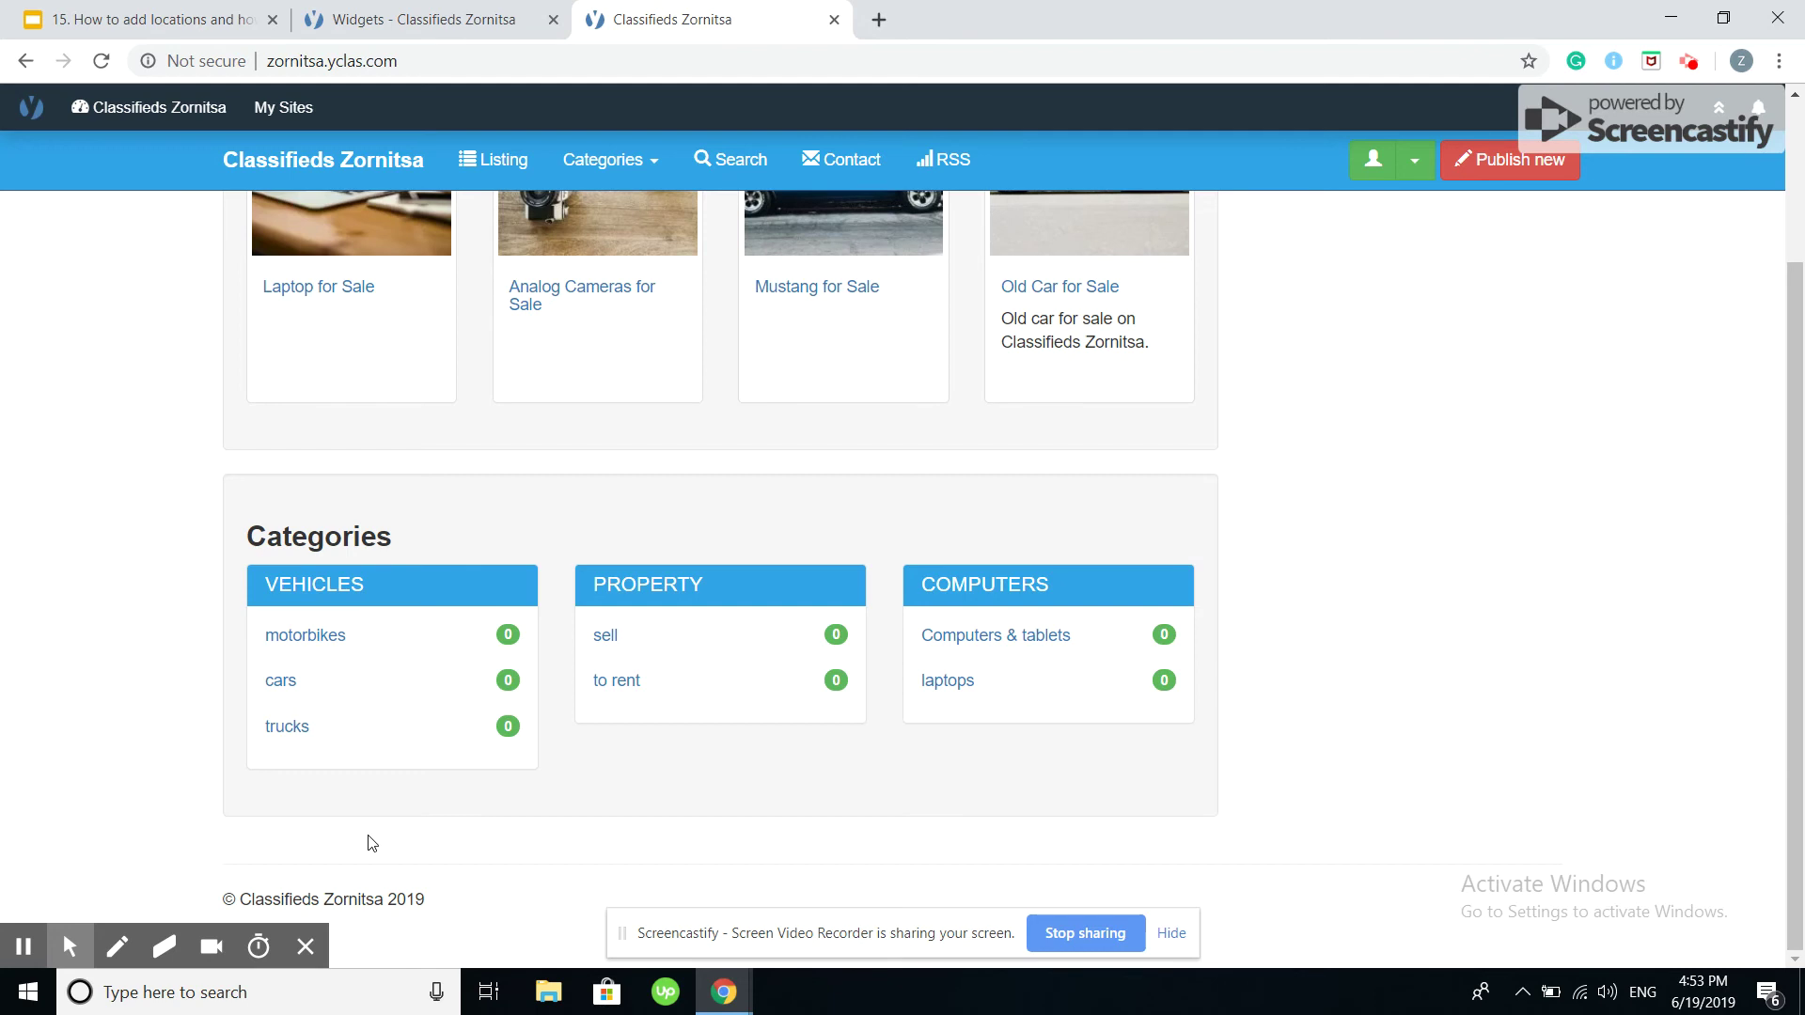
{"action": "scroll", "coordinate": [1236, 663], "scroll_direction": "up", "scroll_amount": 2}
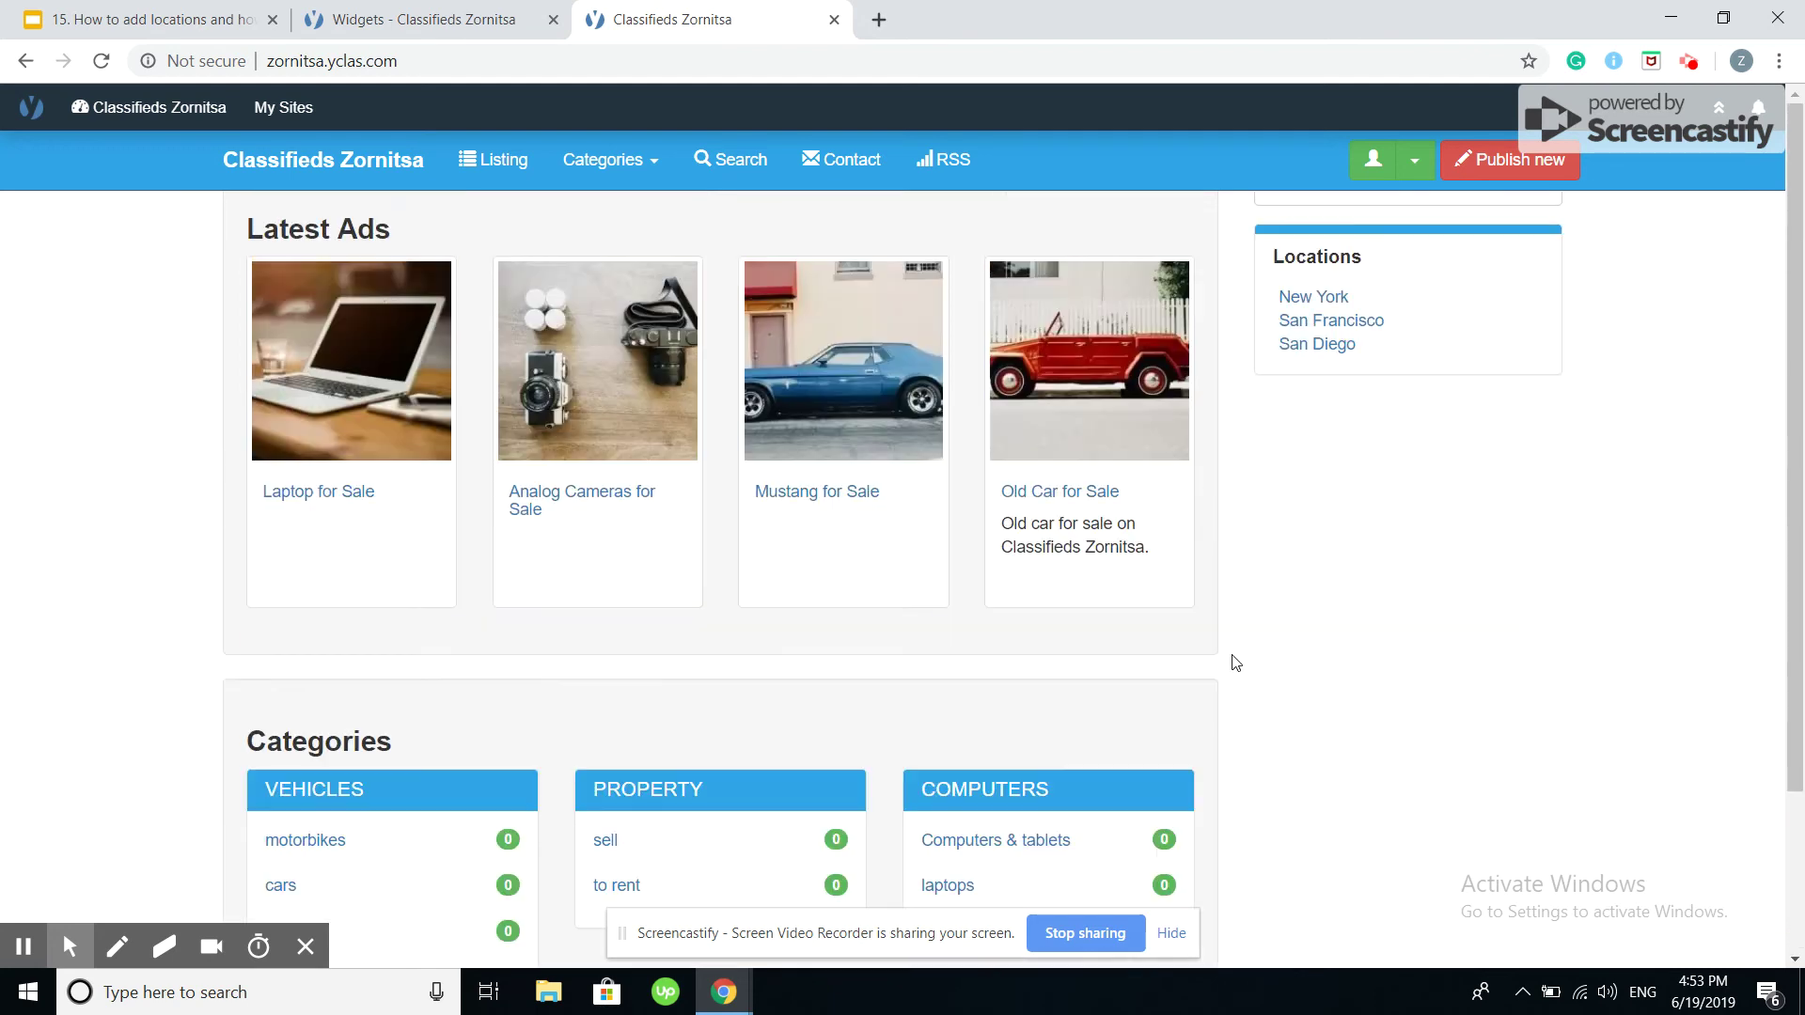
Step: Review the placement areas for a new Locations widget, then close it without saving
{"action": "left_click", "coordinate": [515, 11]}
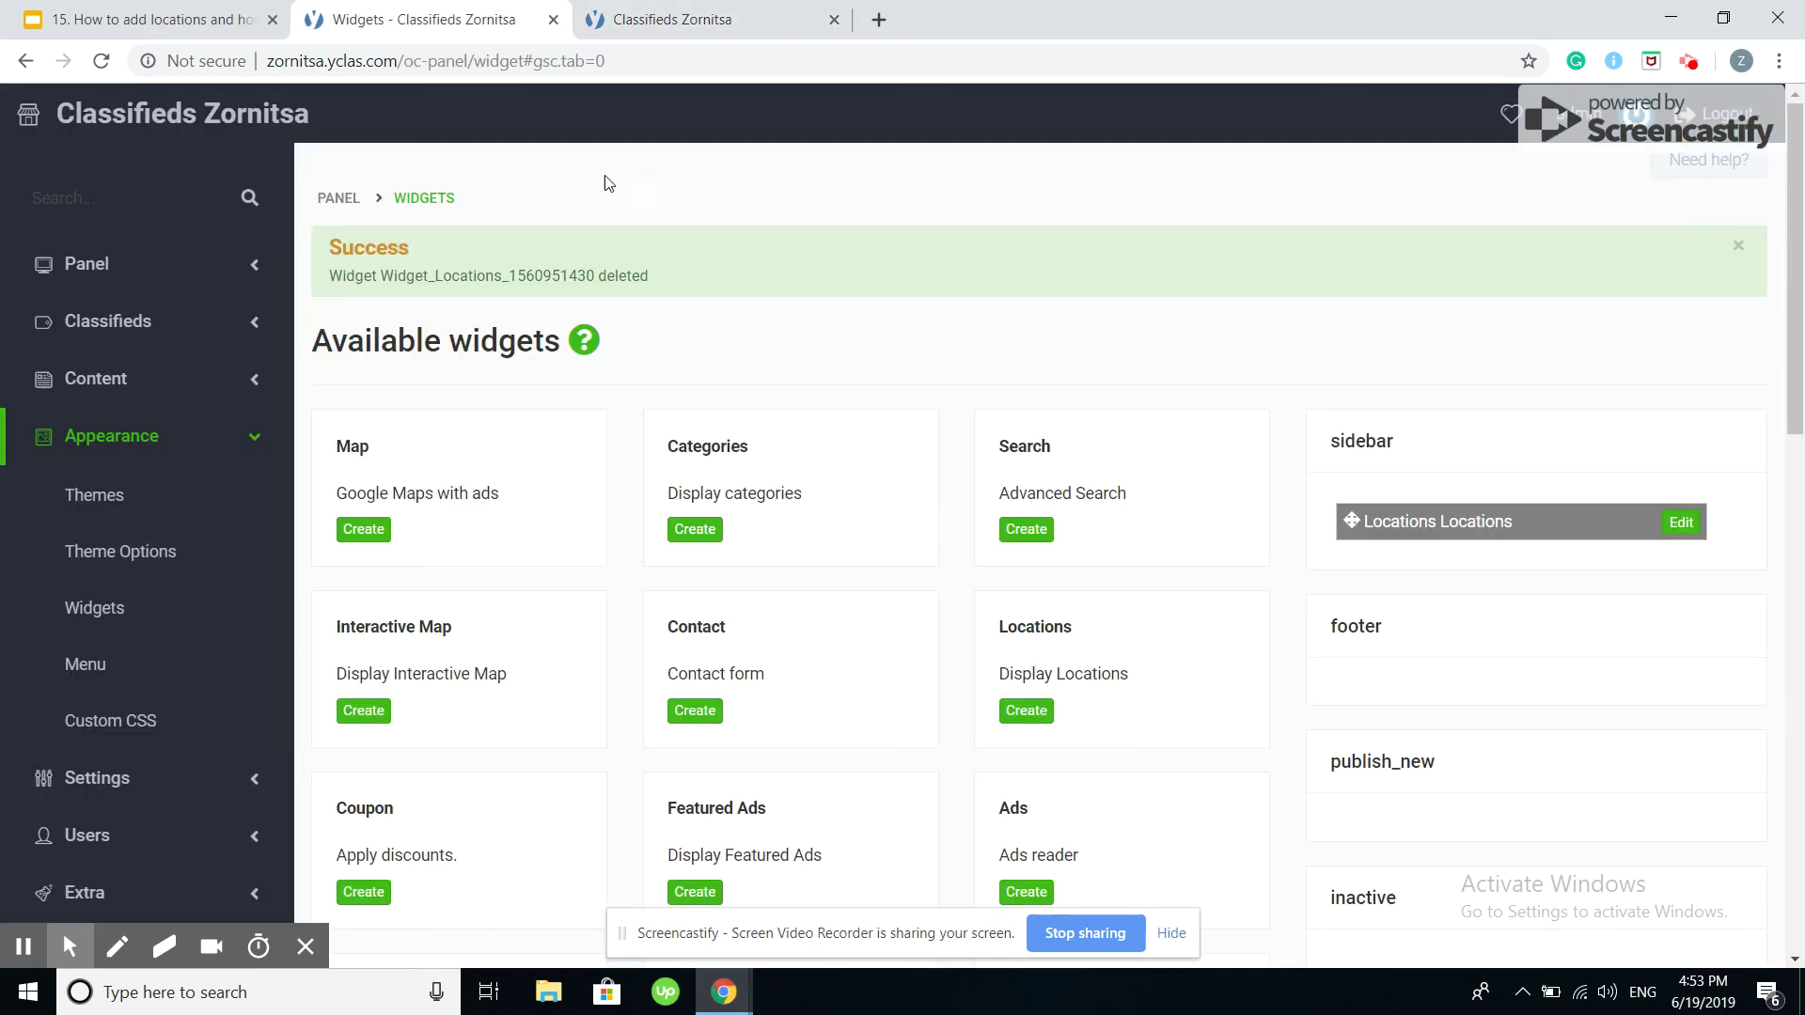
{"action": "left_click", "coordinate": [1046, 713]}
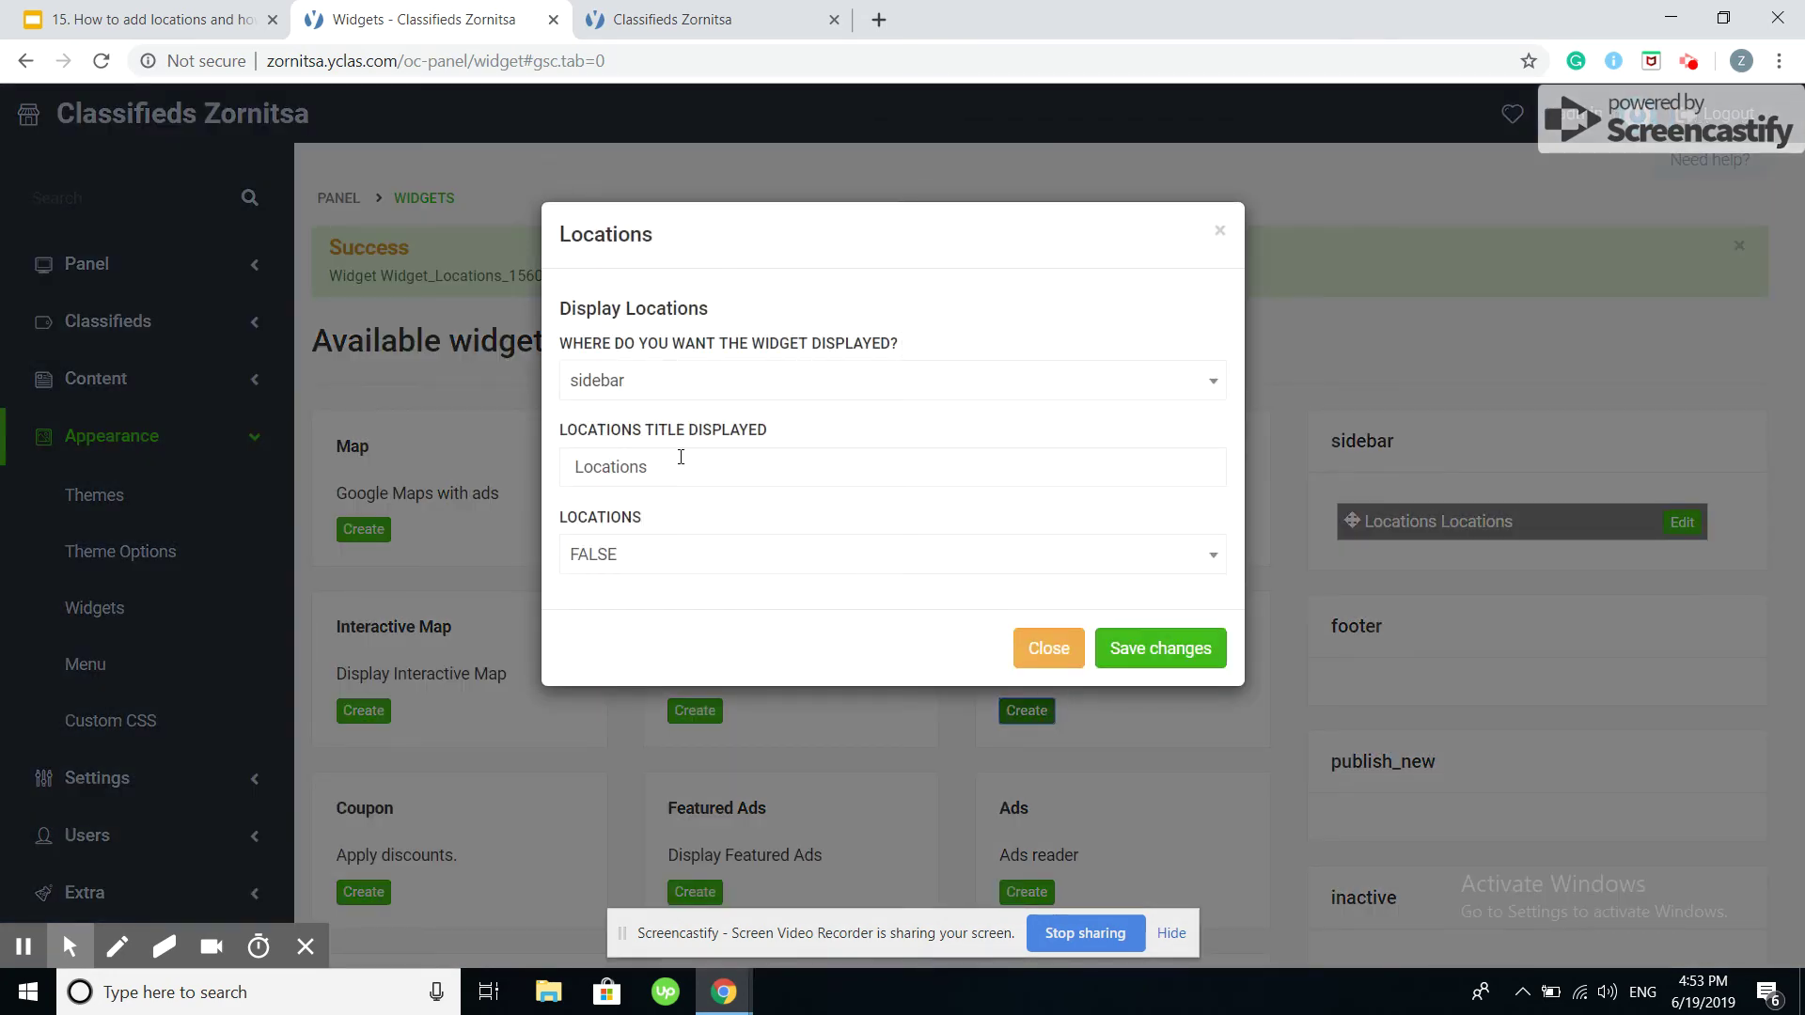
{"action": "left_click", "coordinate": [637, 376]}
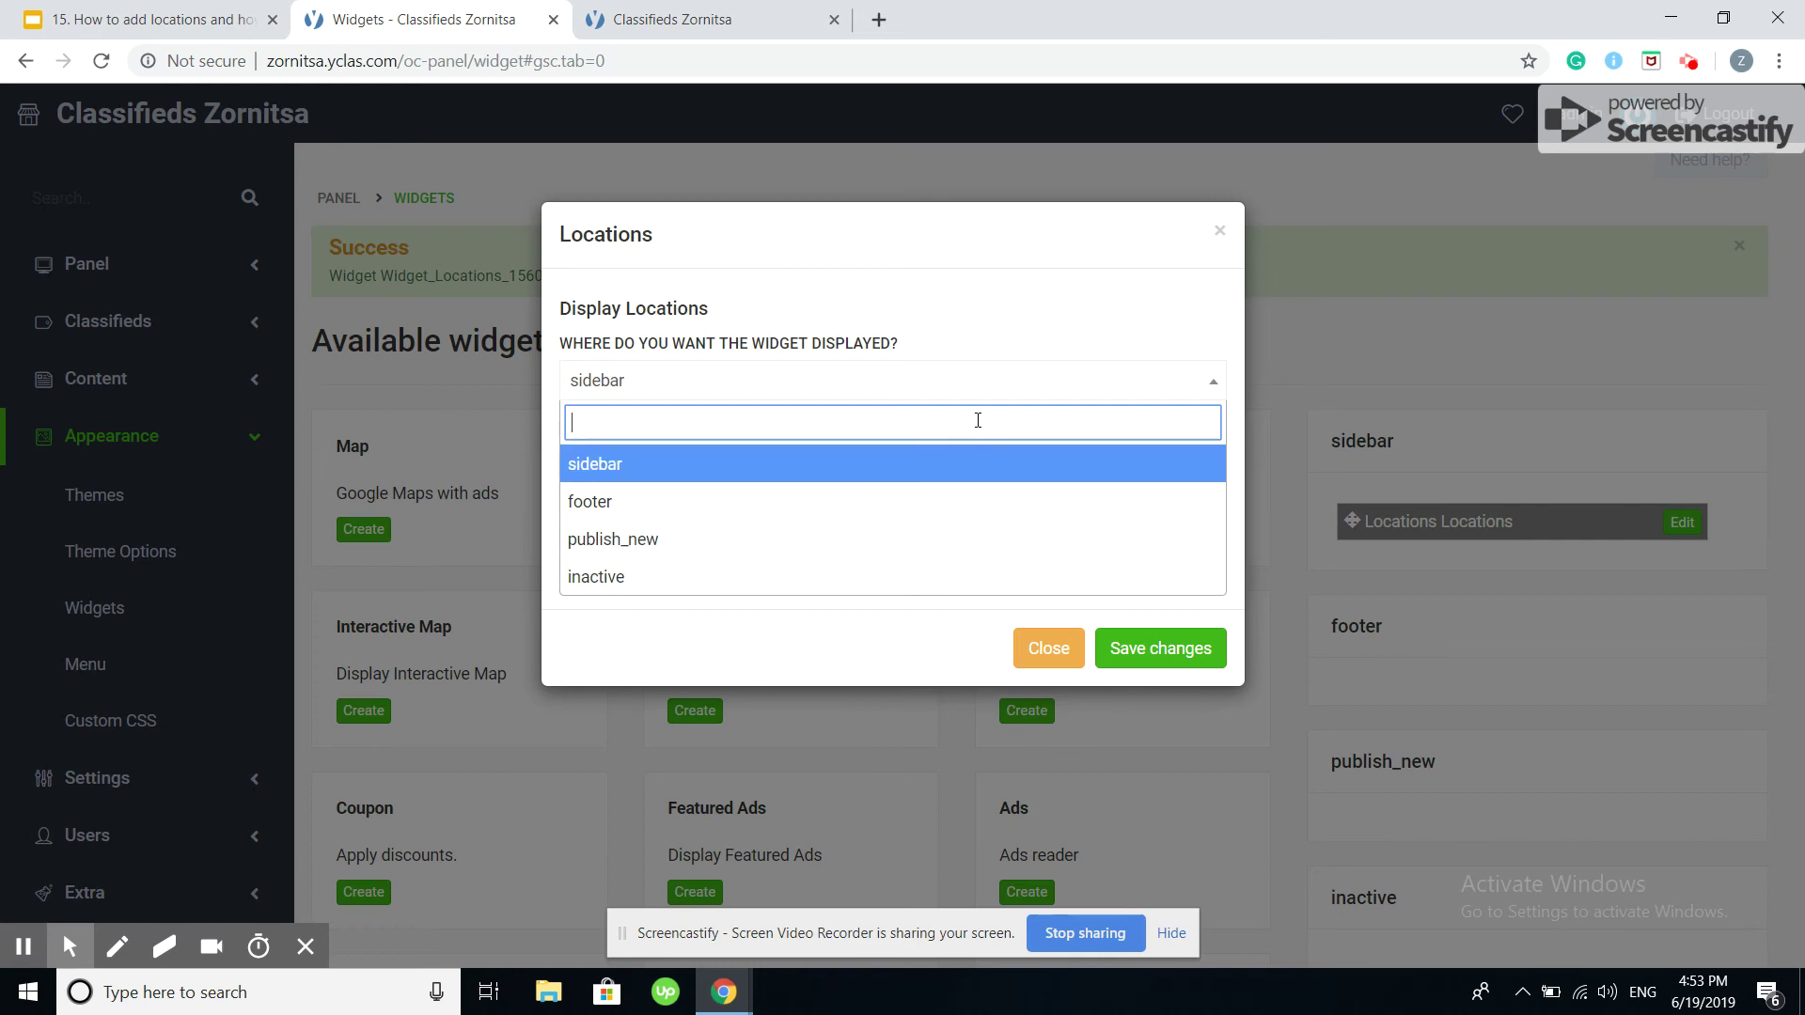
{"action": "left_click", "coordinate": [1068, 661]}
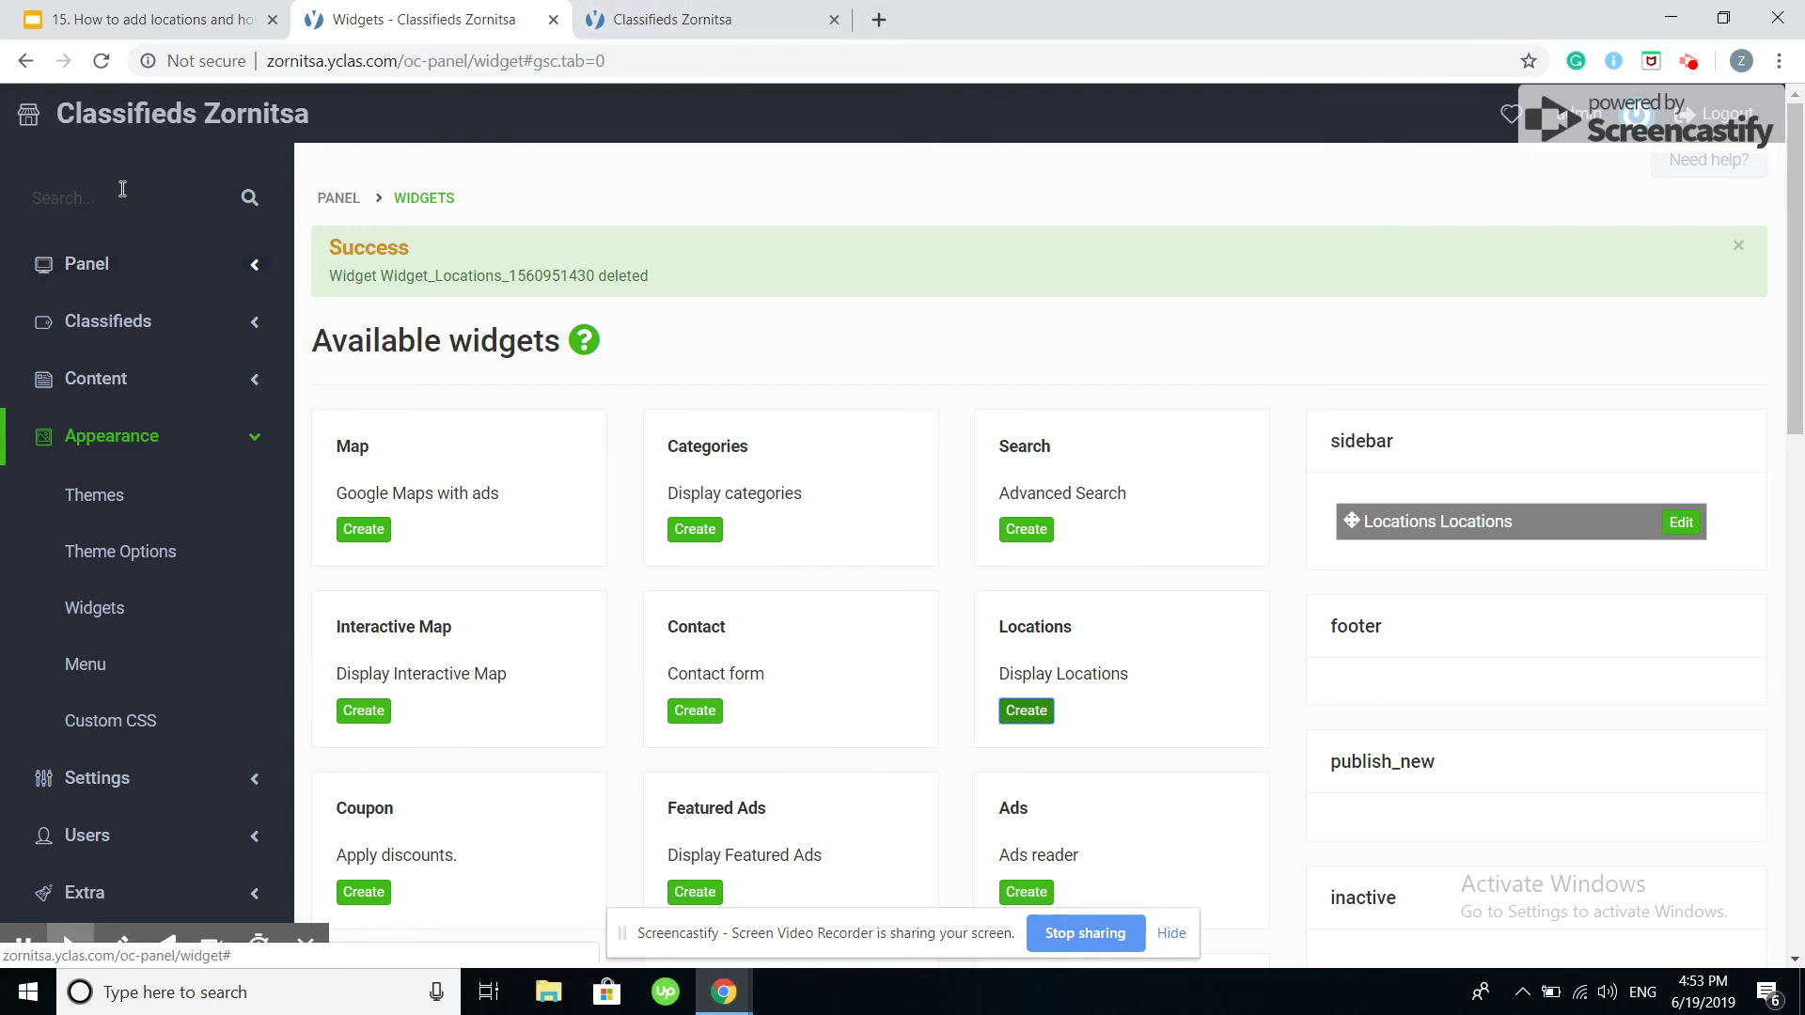
Step: Return to the Google Slides overview on adding and managing locations
{"action": "left_click", "coordinate": [672, 28]}
{"action": "scroll", "coordinate": [1010, 536], "scroll_direction": "down", "scroll_amount": 2}
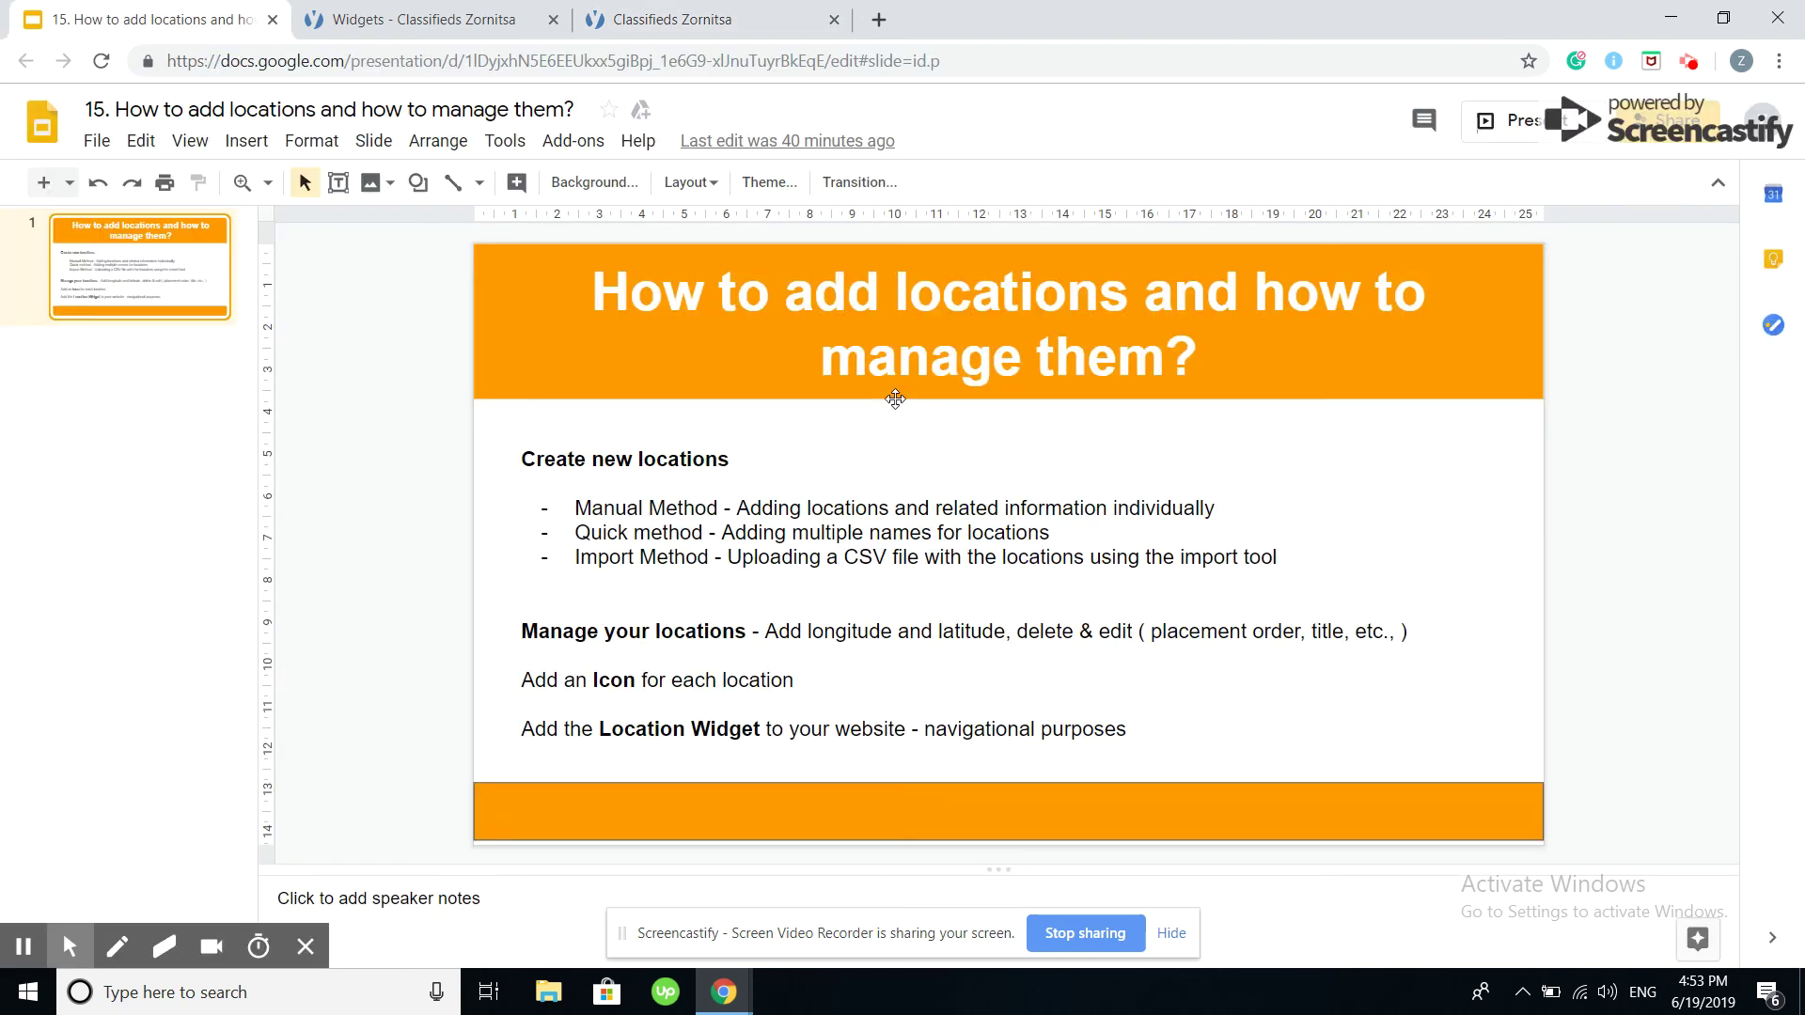
{"action": "left_click", "coordinate": [1689, 64]}
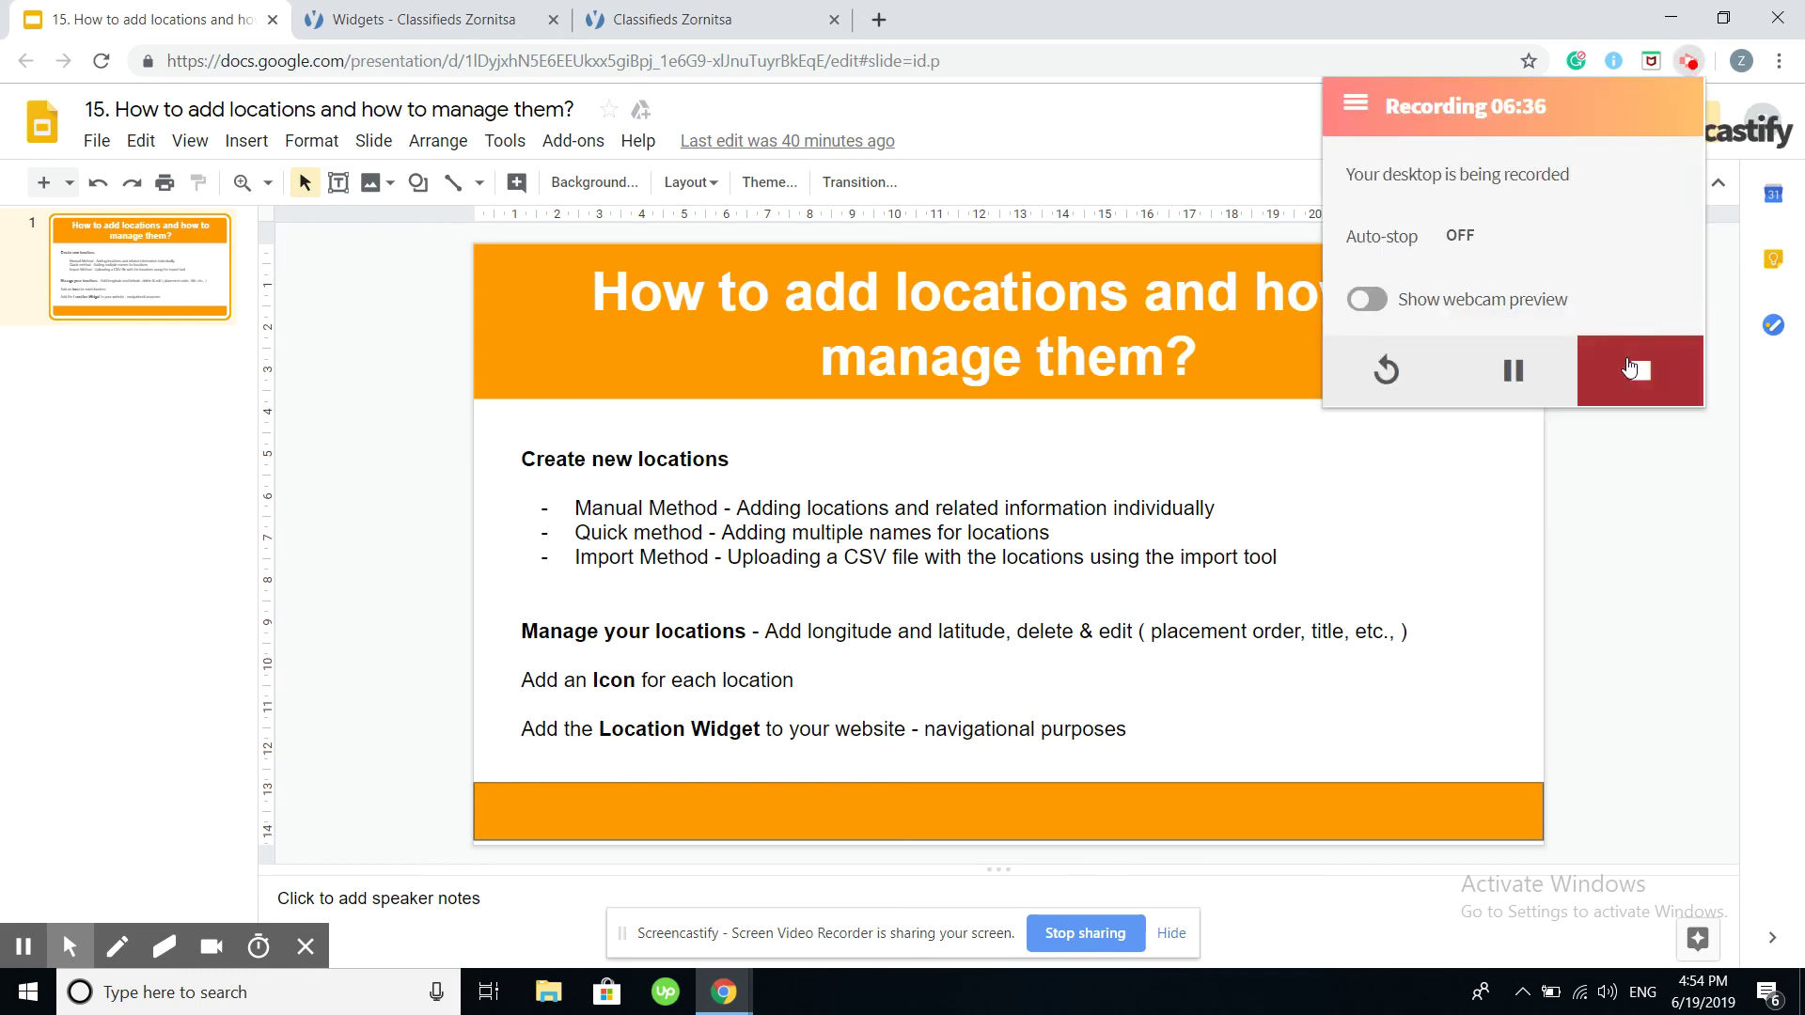